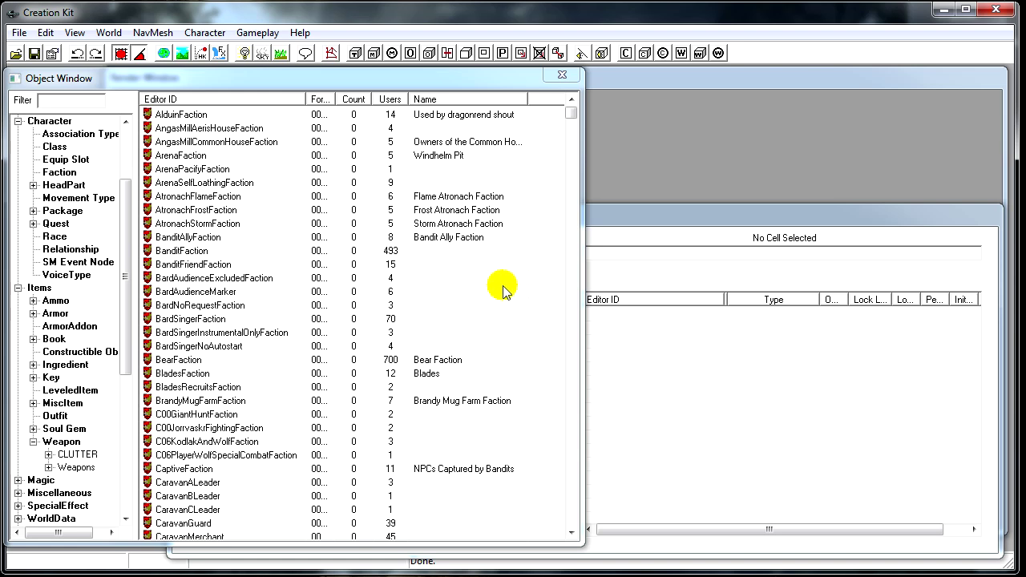
Step: Create a new actor with ID aaaMerchantNPC, name Илития and short name Whore
left_click(125, 141)
left_click(58, 139)
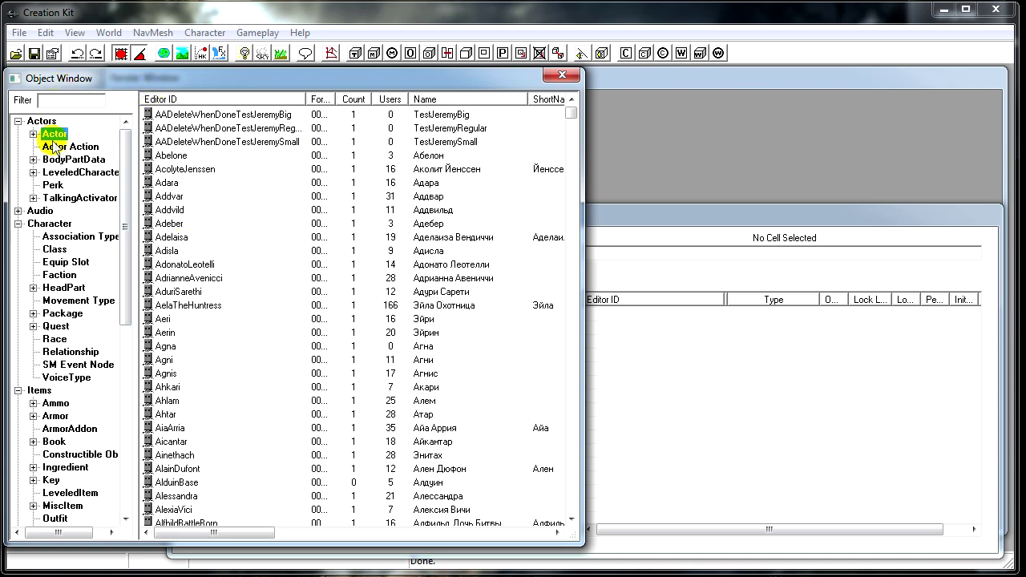
right_click(238, 142)
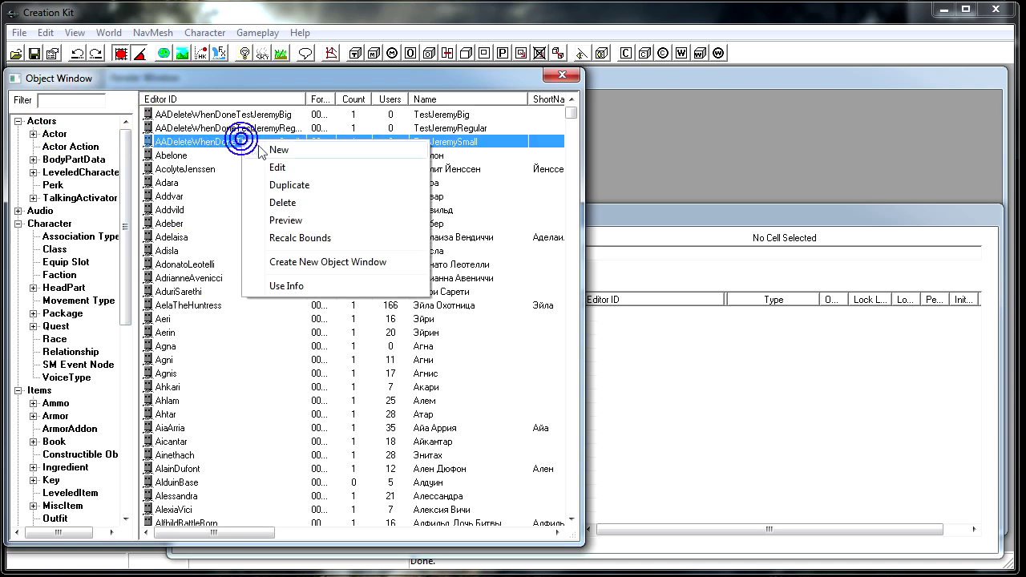
left_click(276, 152)
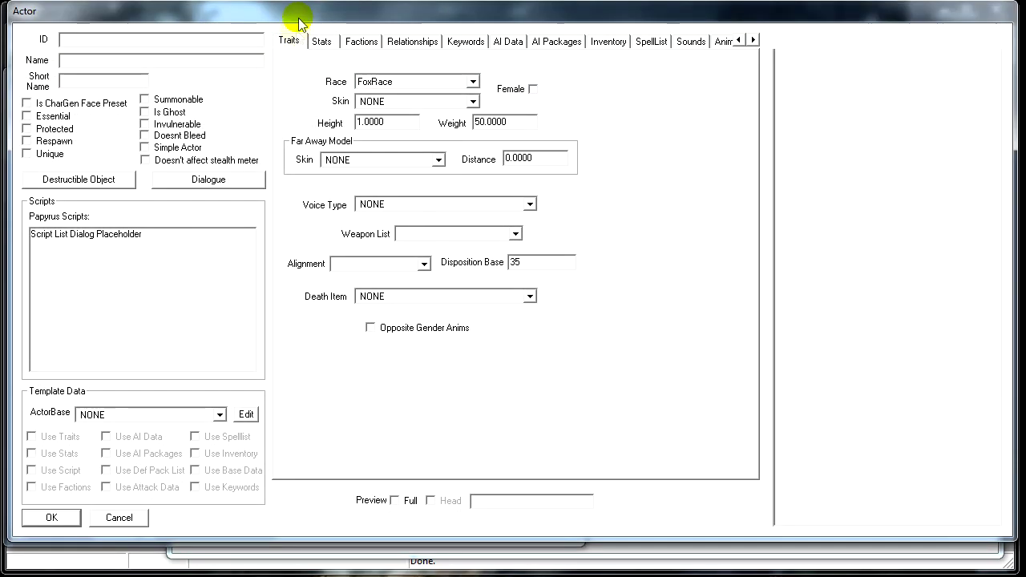
left_click(226, 63)
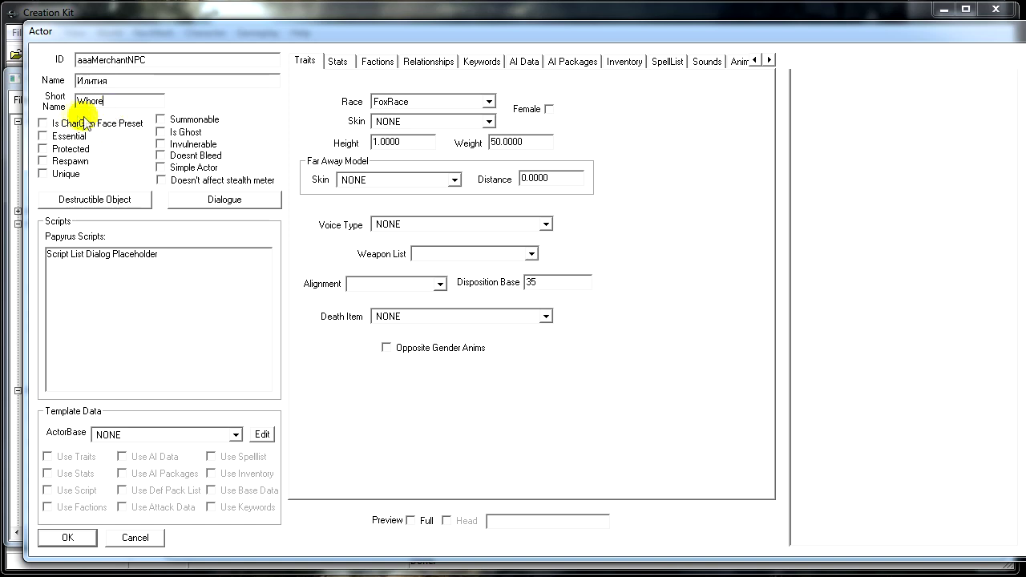
double_click(118, 104)
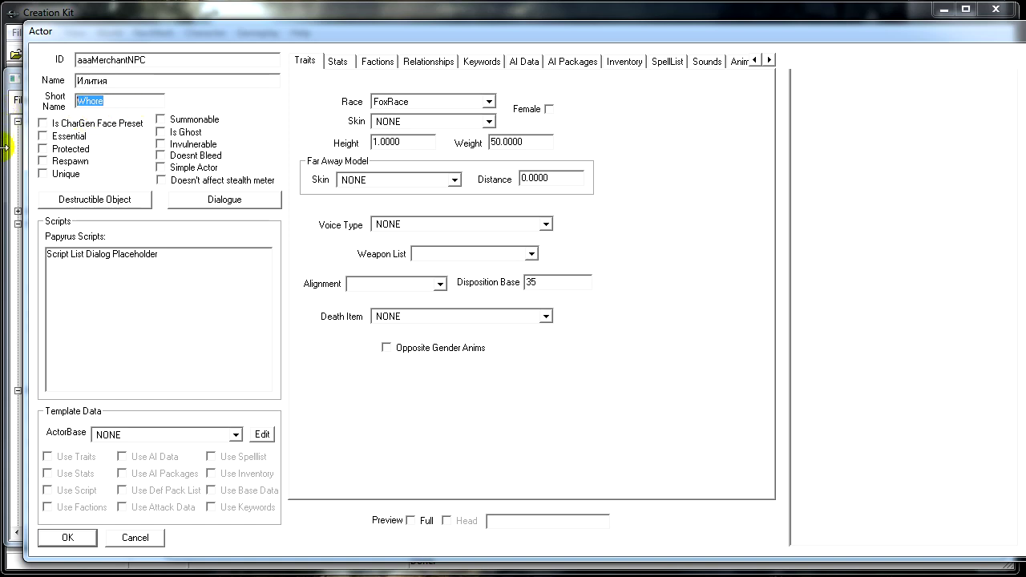
double_click(131, 80)
double_click(186, 58)
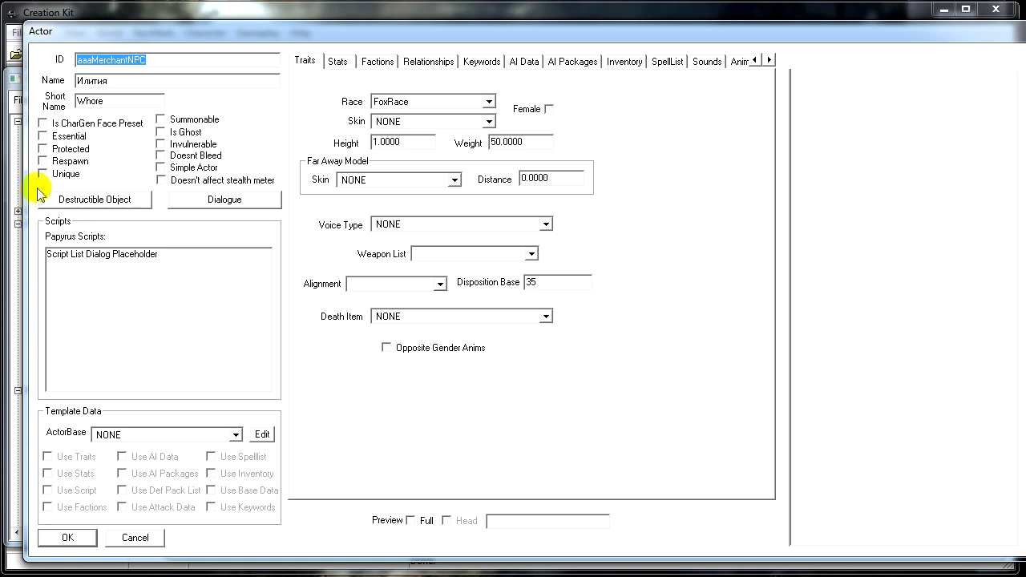
Step: Flag the new merchant actor as Unique
left_click(173, 133)
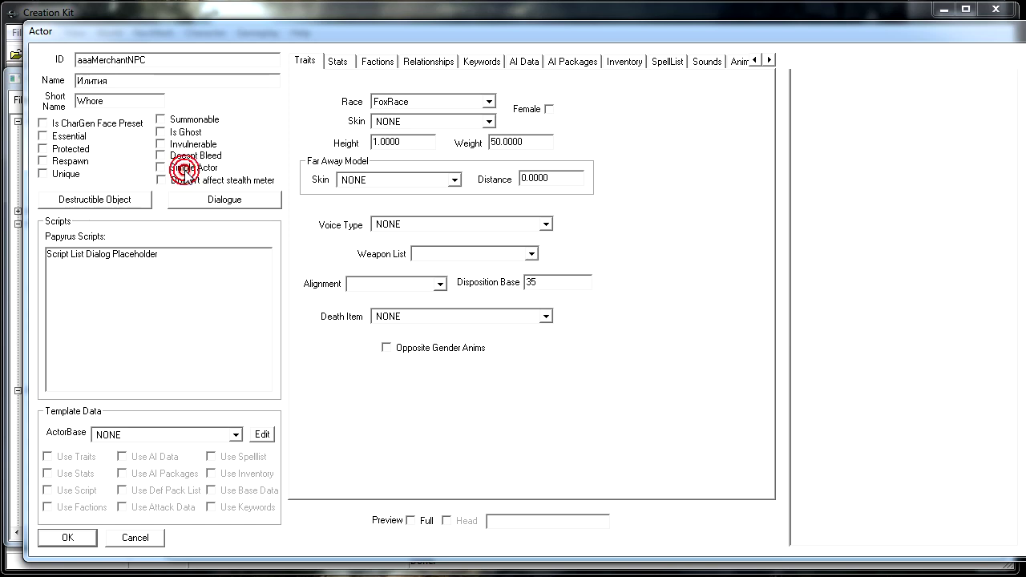
left_click(36, 174)
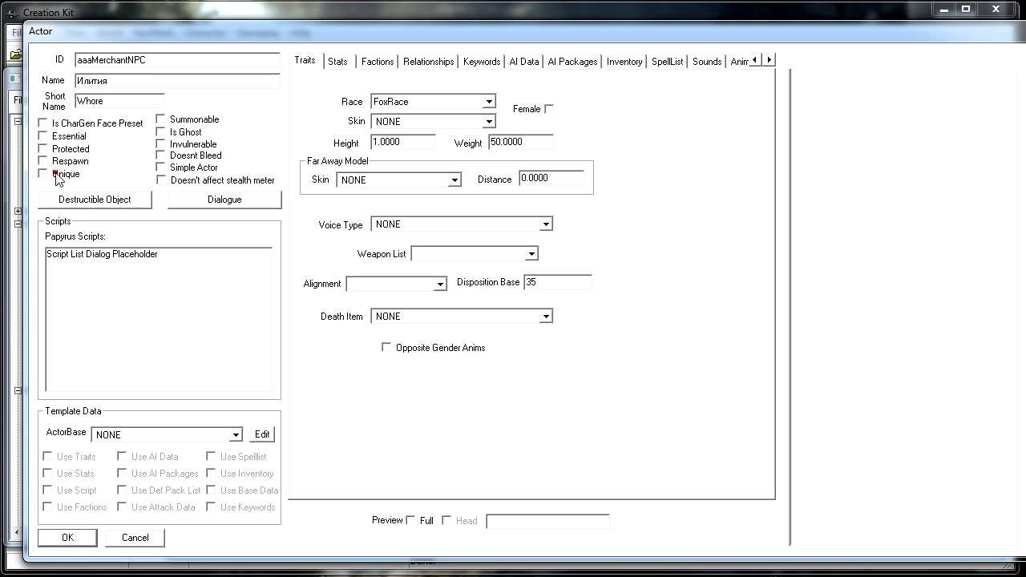
left_click(55, 136)
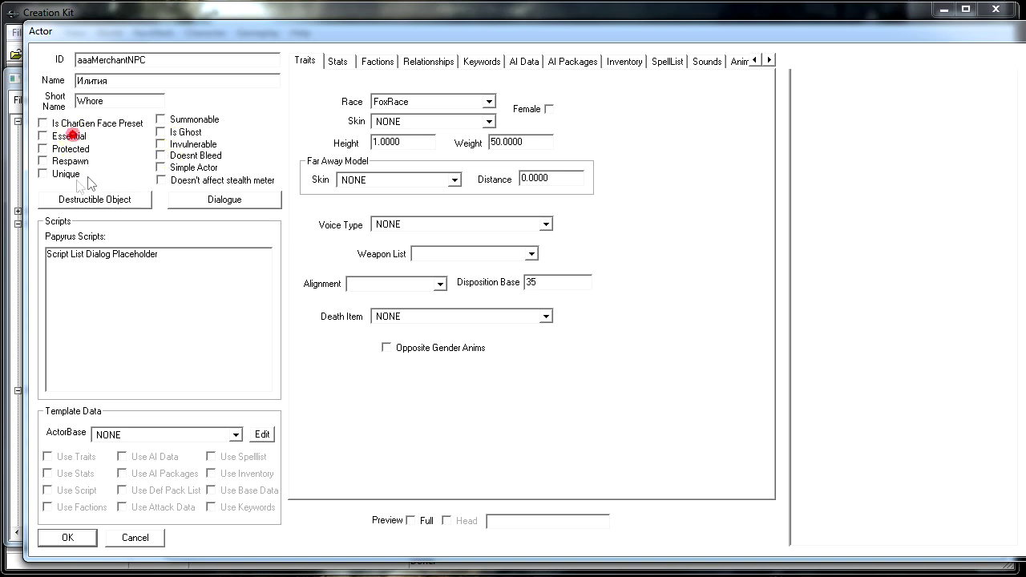
left_click(45, 175)
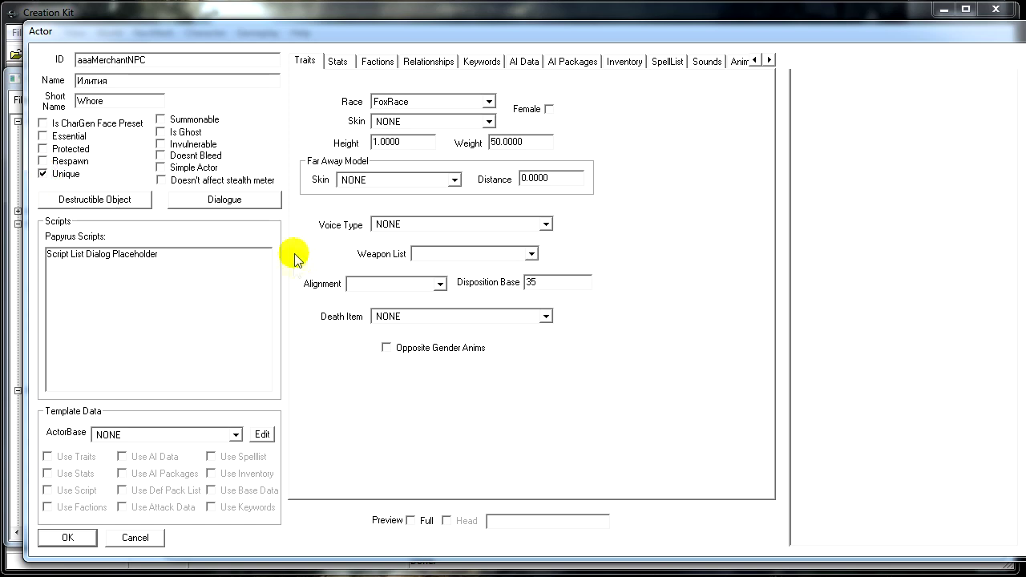
Step: Set the actor's race to NordRace and make her female
left_click(438, 101)
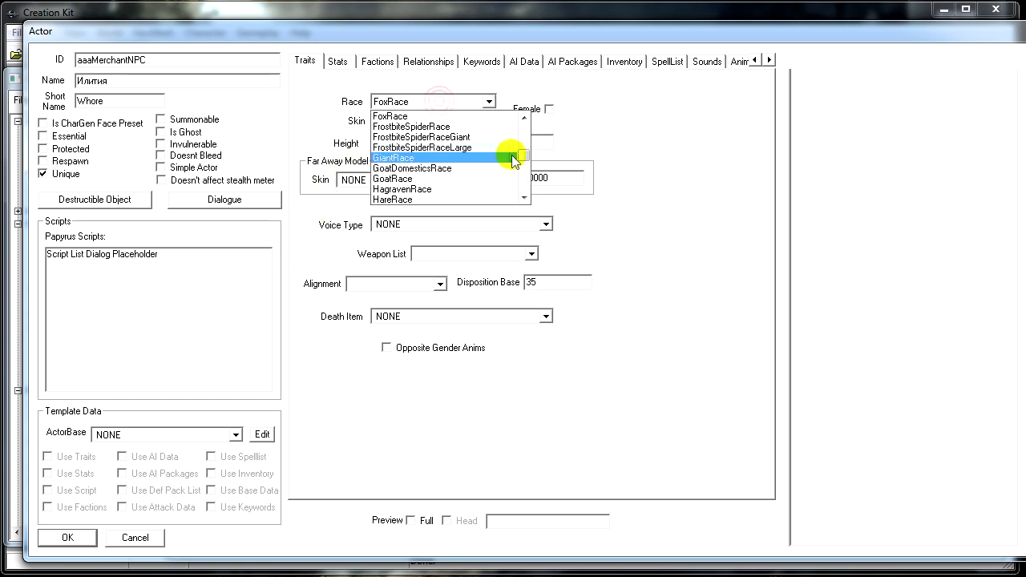
scroll(513, 160, "down", 14)
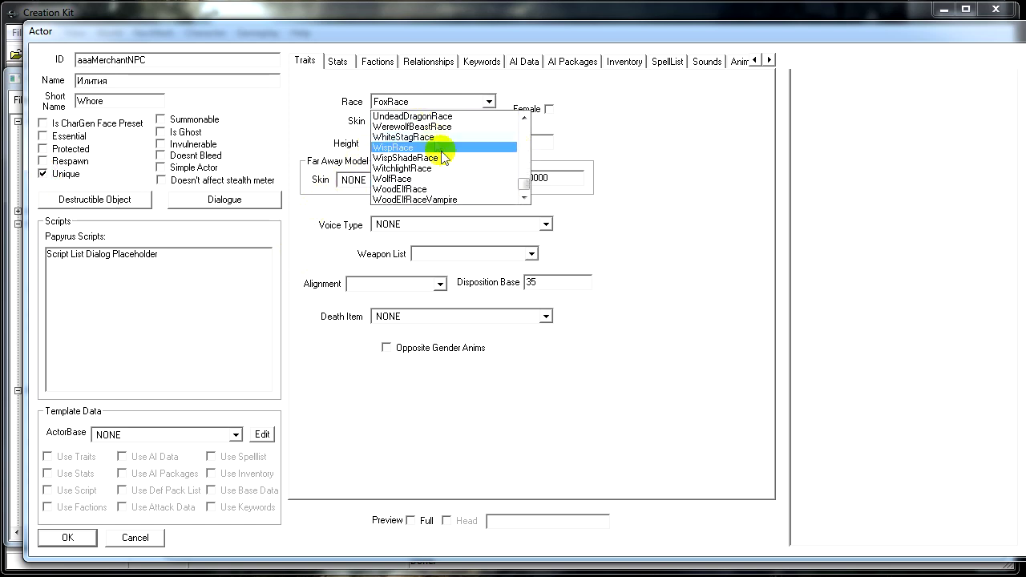
scroll(443, 157, "up", 15)
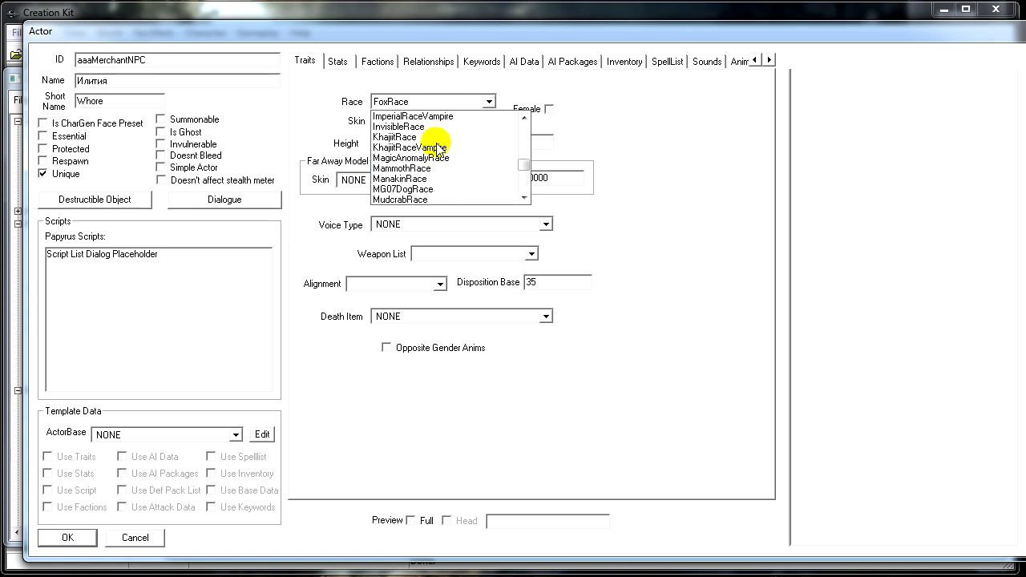
scroll(439, 149, "down", 2)
left_click(451, 143)
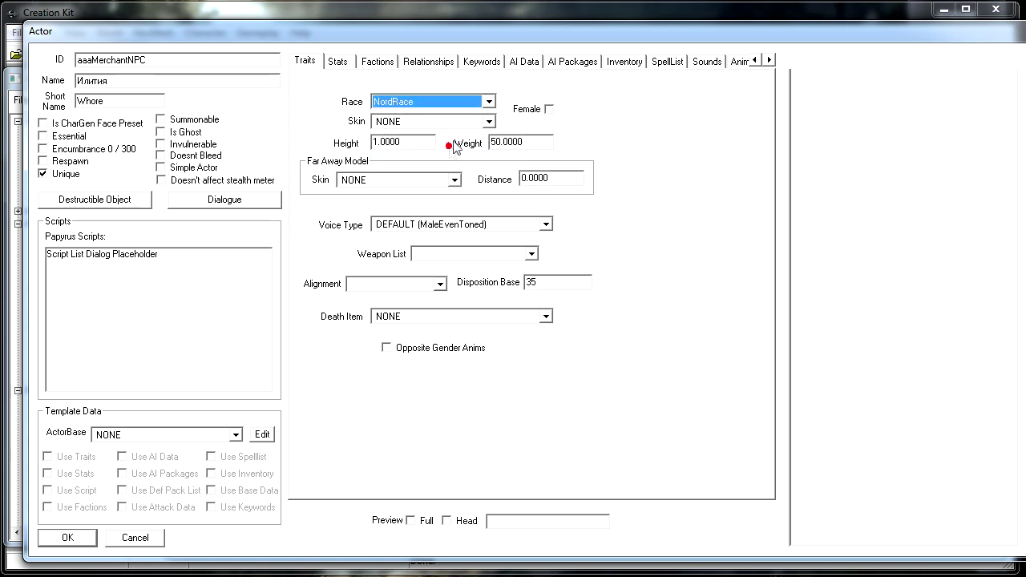
left_click(547, 113)
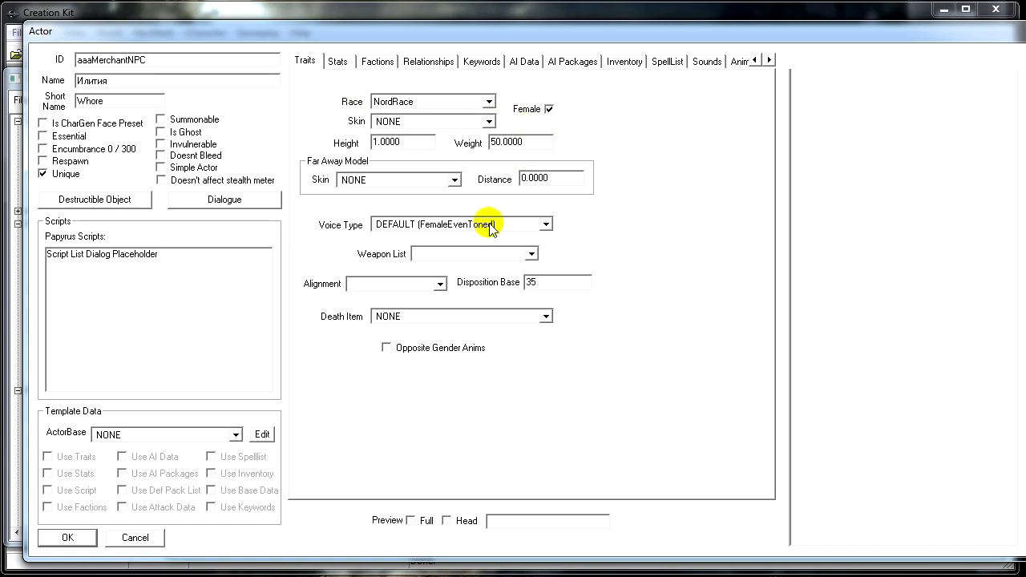
Step: Set the actor's voice type to FemaleNord
left_click(545, 225)
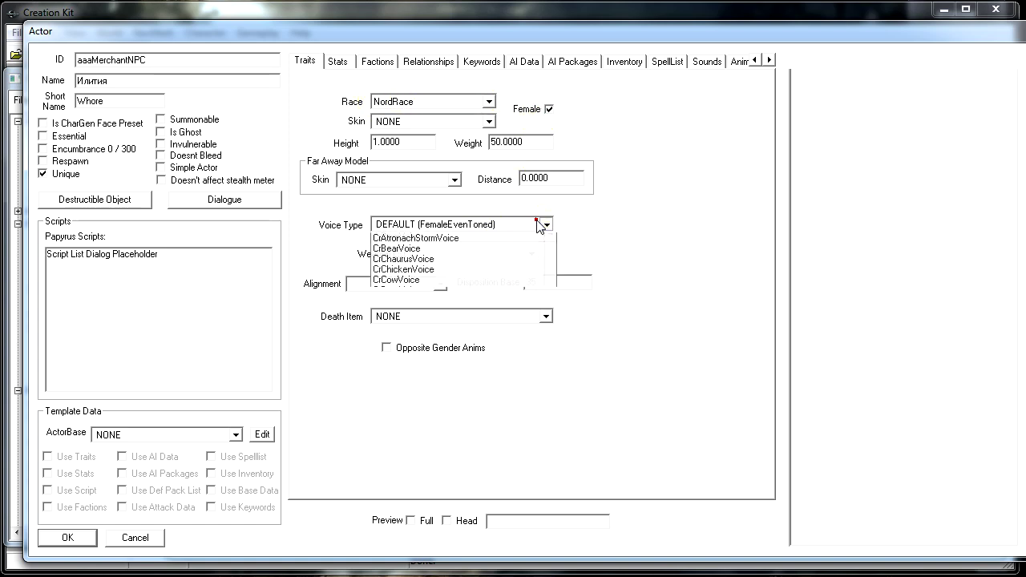
scroll(534, 282, "down", 3)
scroll(534, 287, "down", 15)
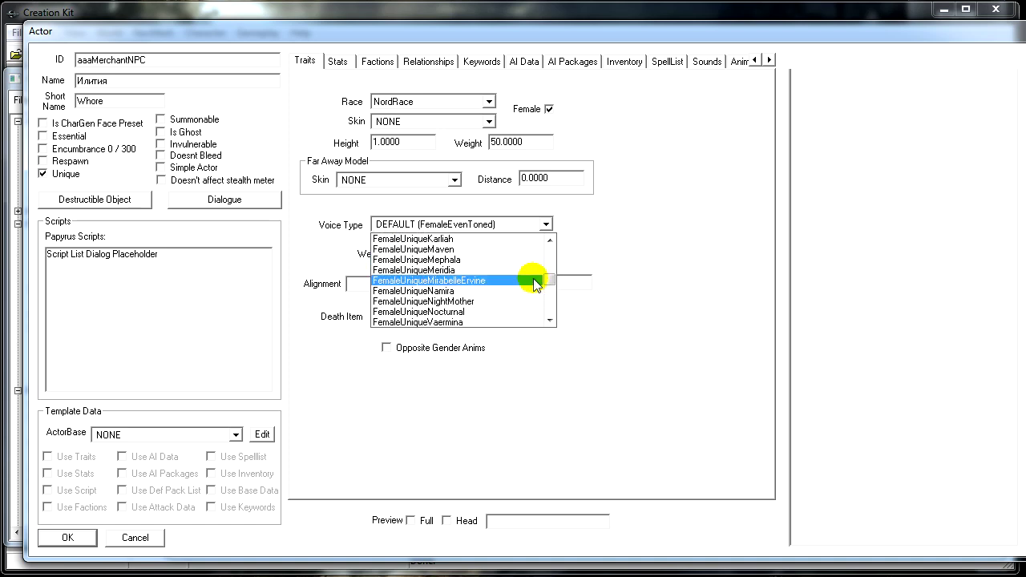
scroll(532, 281, "up", 3)
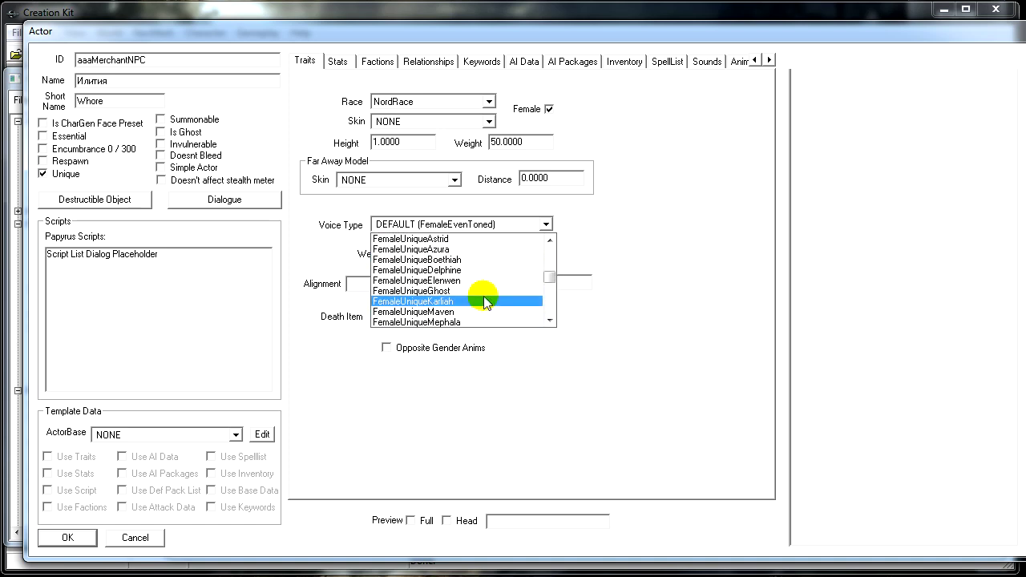
scroll(490, 276, "down", 1)
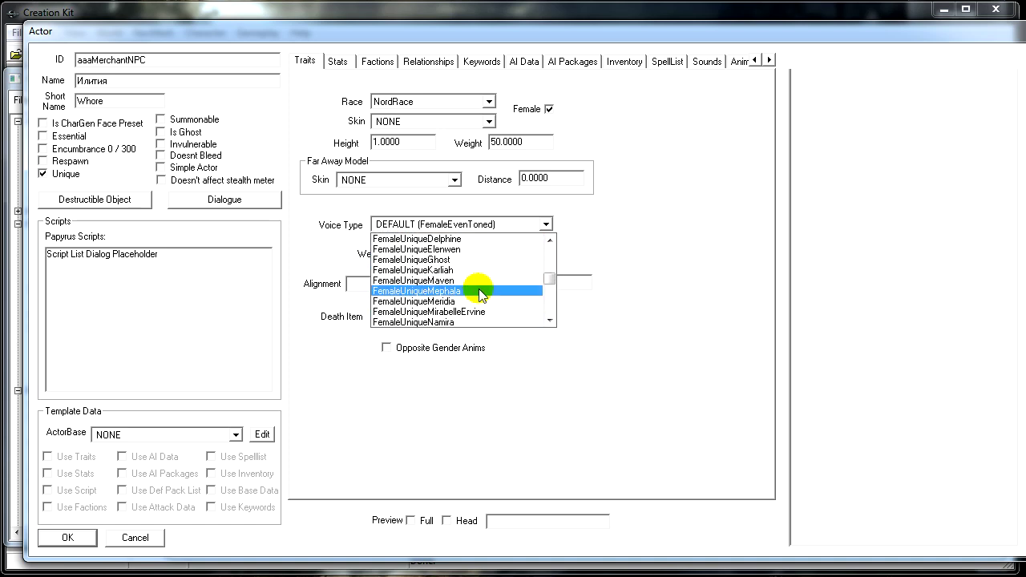
scroll(481, 294, "down", 6)
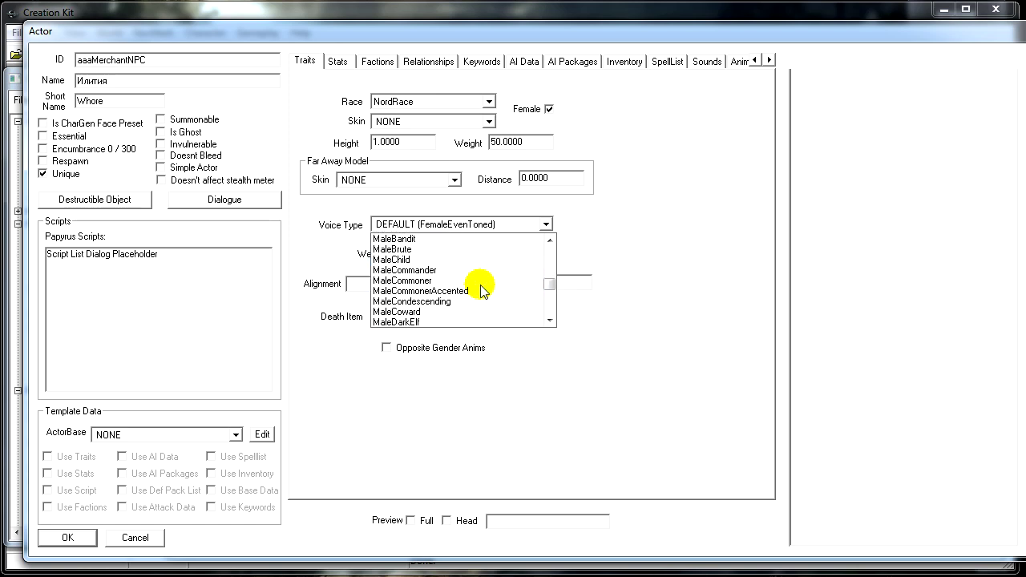
scroll(483, 290, "up", 12)
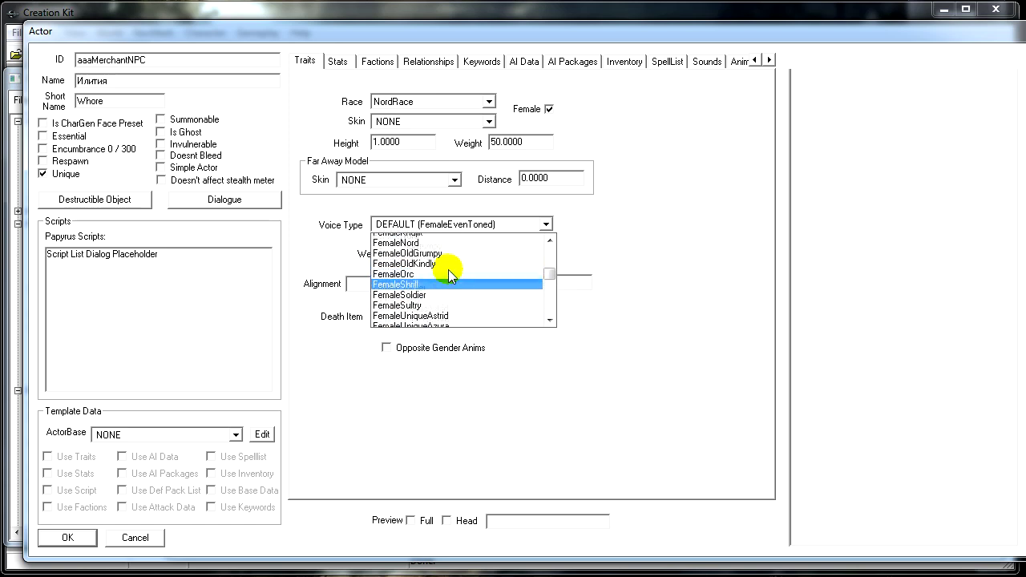
scroll(449, 275, "up", 2)
left_click(450, 290)
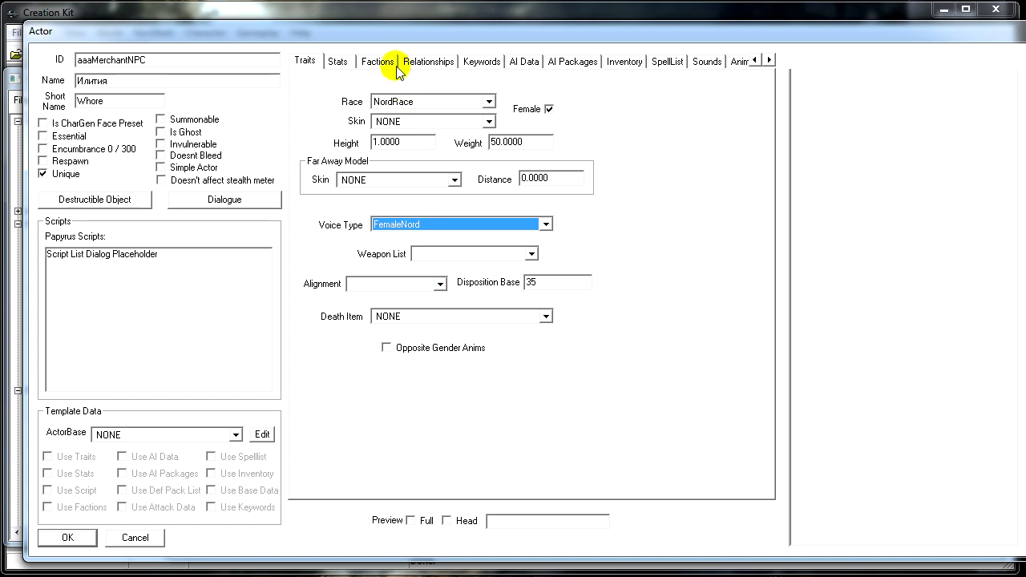
Step: Set the actor's level to 52 and enable automatic stat calculation, keeping the EncClassDremoraMelee class
left_click(346, 61)
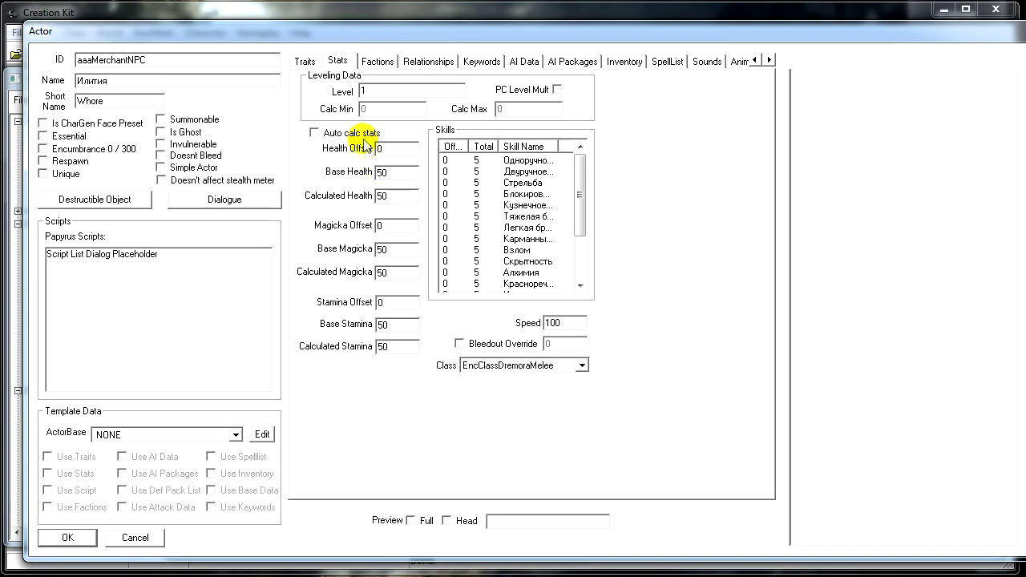
double_click(409, 88)
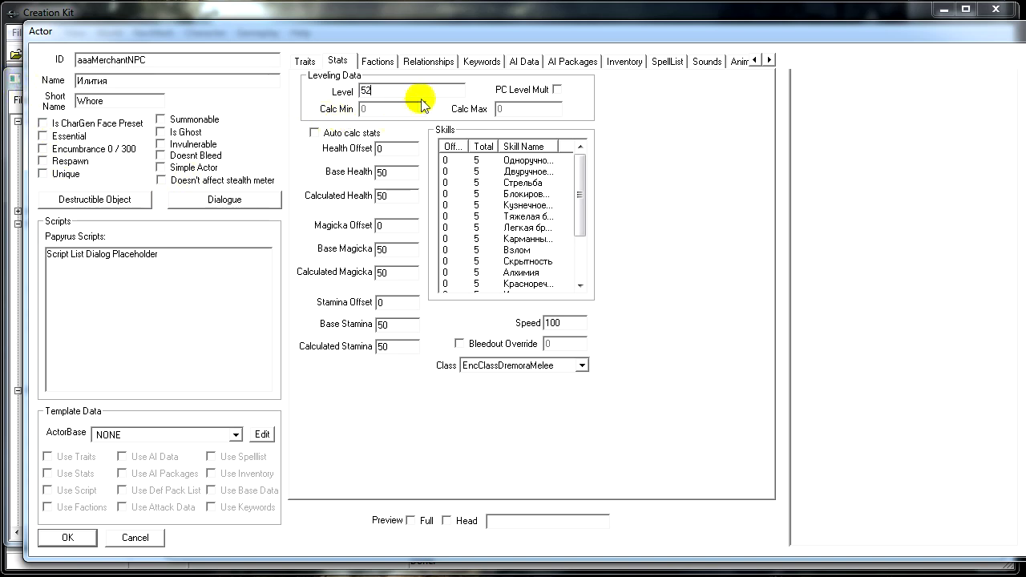
left_click(313, 133)
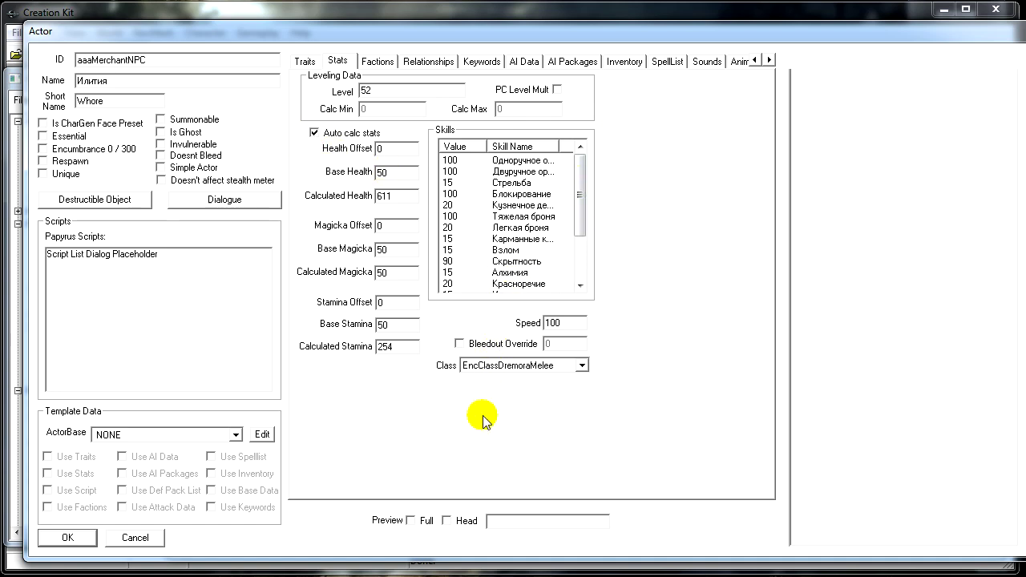
left_click(481, 364)
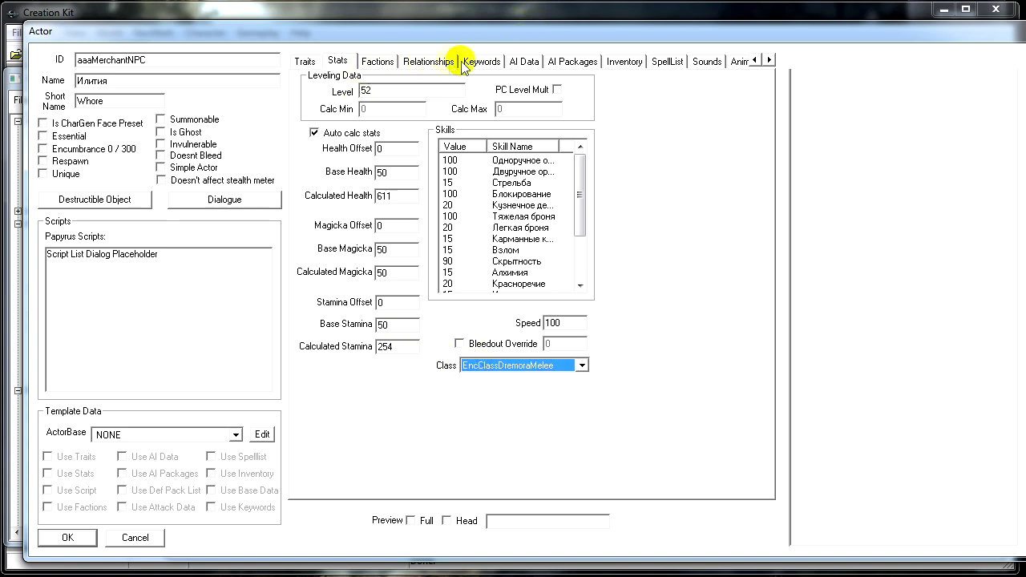
Step: Add the DefaultServicesEditorLoc24x7 package from the object list to the actor's AI package list
left_click(581, 66)
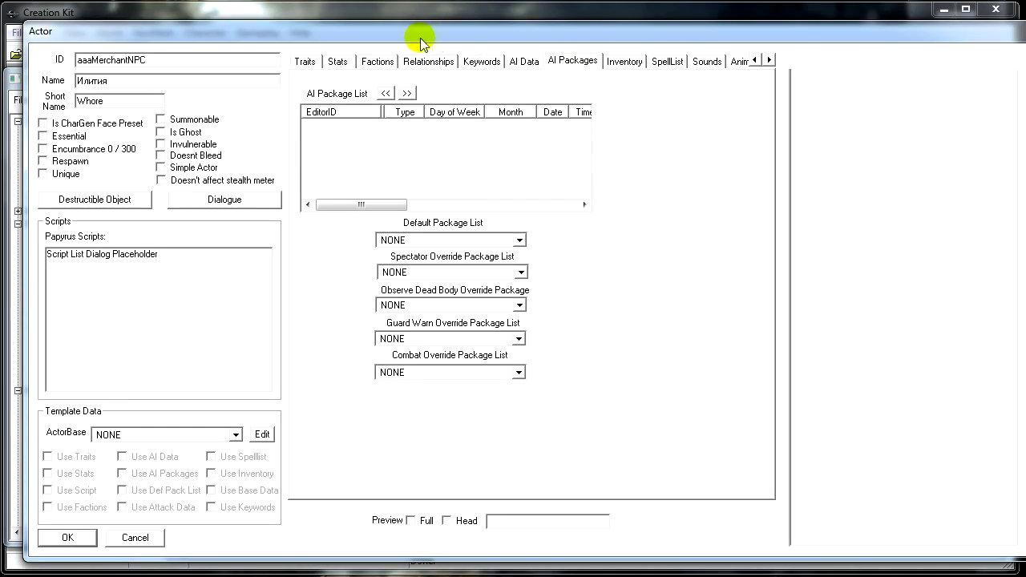
left_click_drag(409, 40, 722, 29)
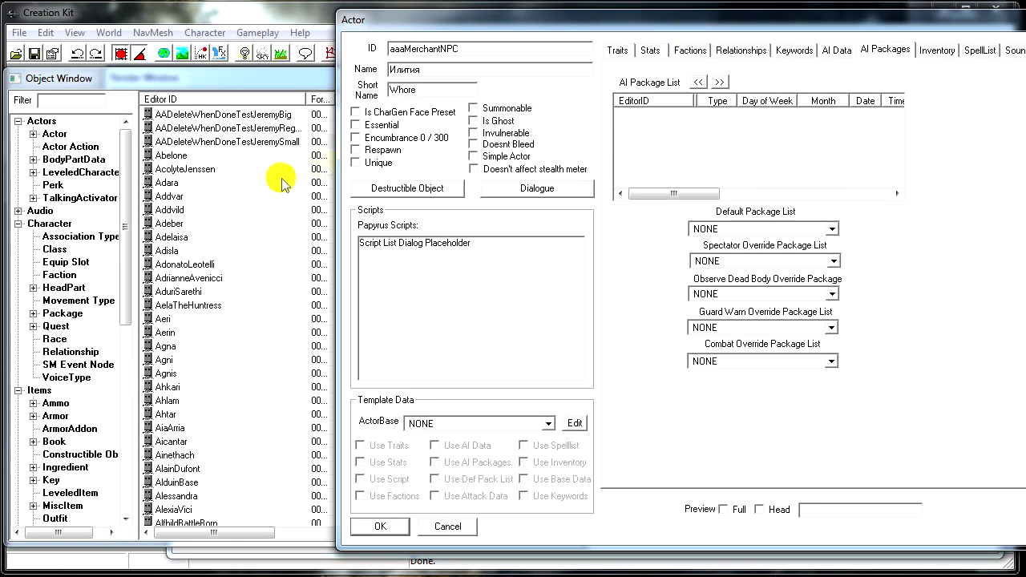
left_click(70, 313)
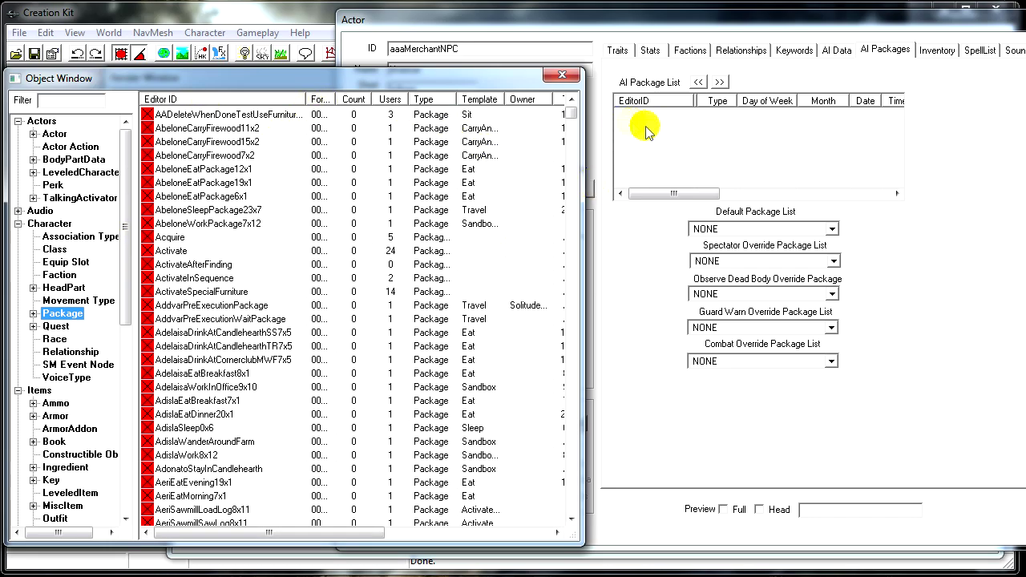
left_click_drag(573, 118, 598, 217)
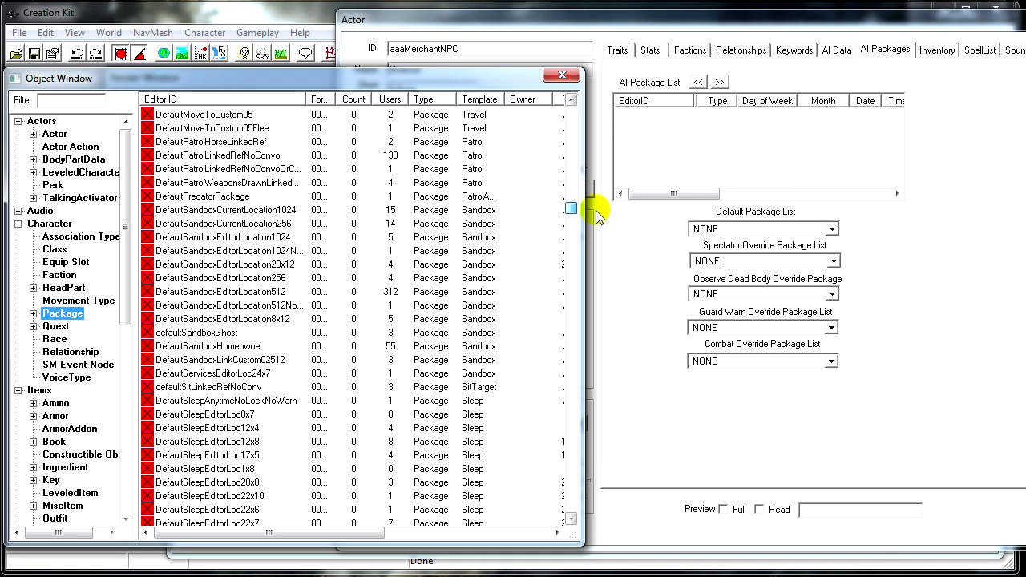
scroll(301, 269, "down", 9)
scroll(273, 305, "up", 4)
left_click(244, 375)
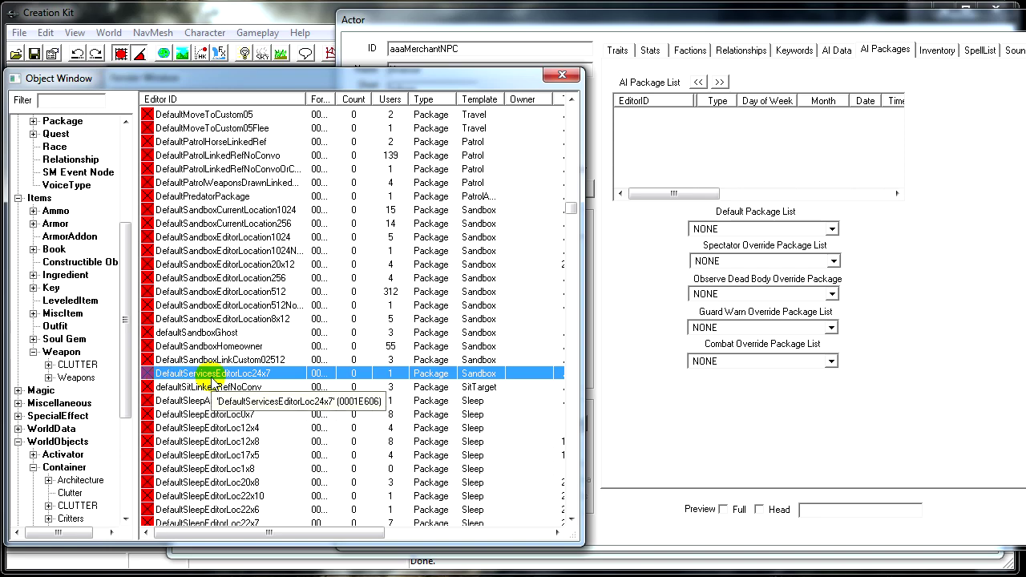
left_click_drag(215, 380, 694, 119)
Step: Open the merchant actor's inventory settings and set her default outfit to EsbernOutfit
left_click(628, 27)
left_click_drag(627, 27, 315, 34)
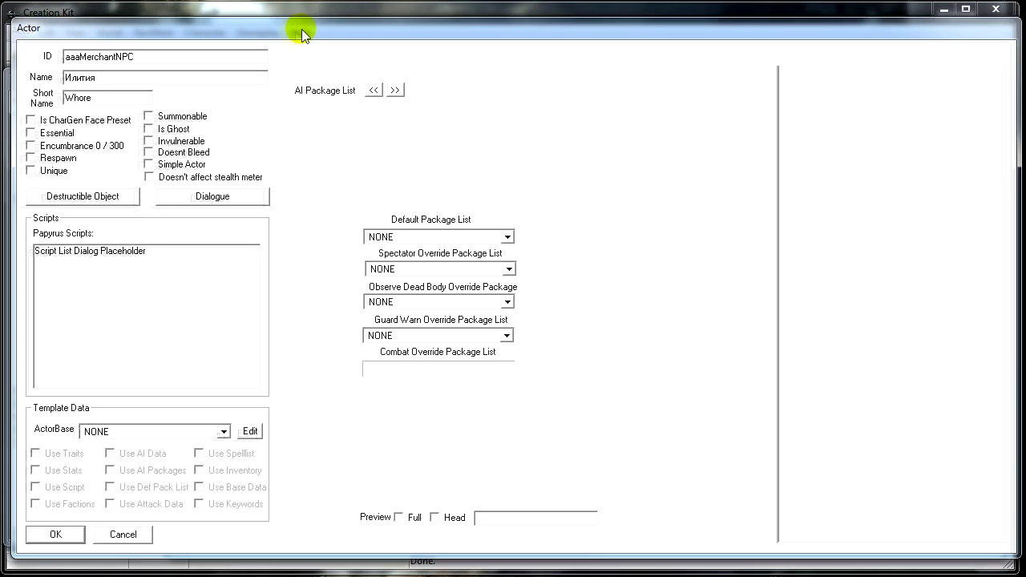
left_click(625, 57)
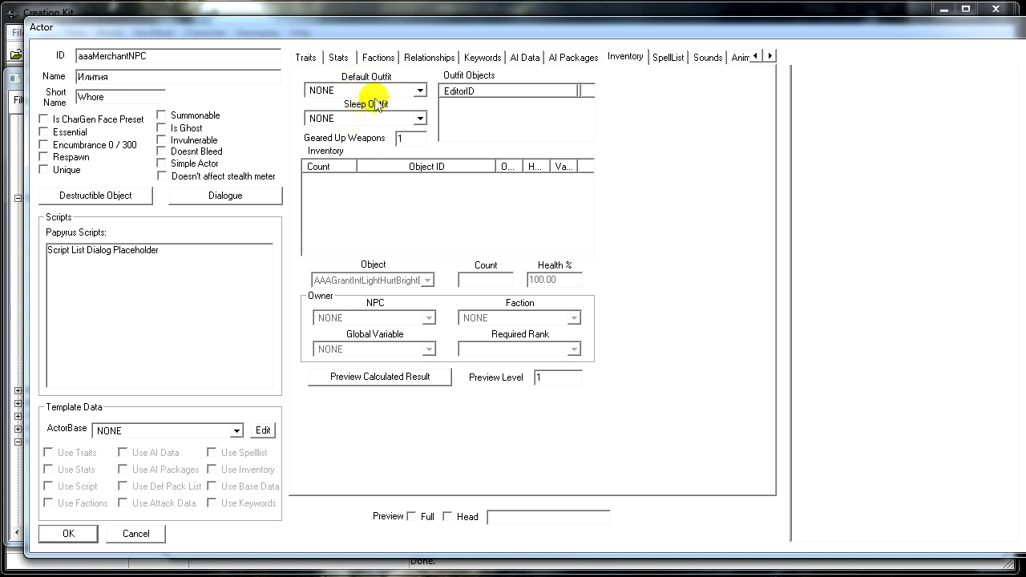
left_click(375, 90)
scroll(525, 151, "down", 3)
scroll(523, 128, "down", 4)
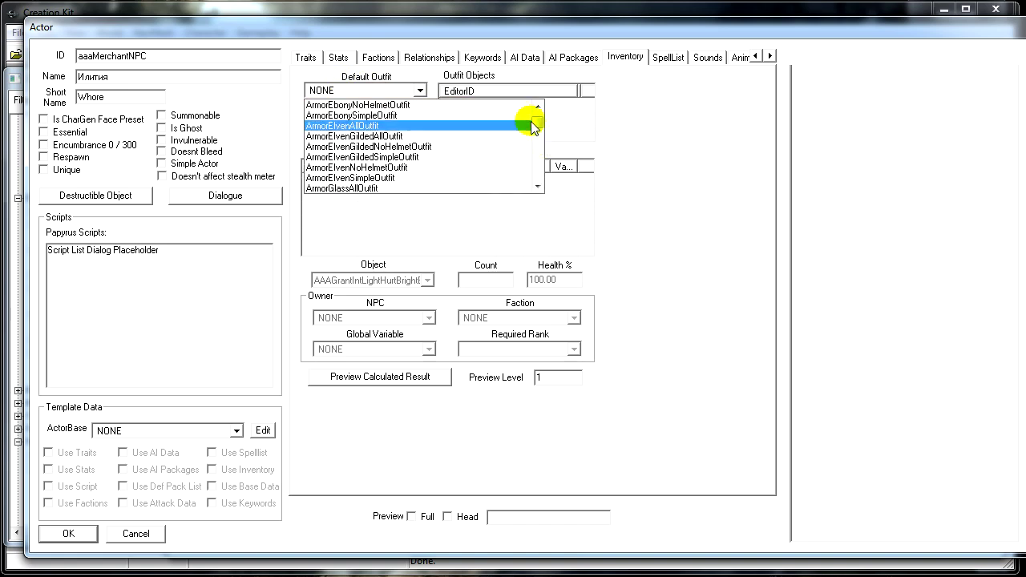
left_click_drag(538, 124, 537, 143)
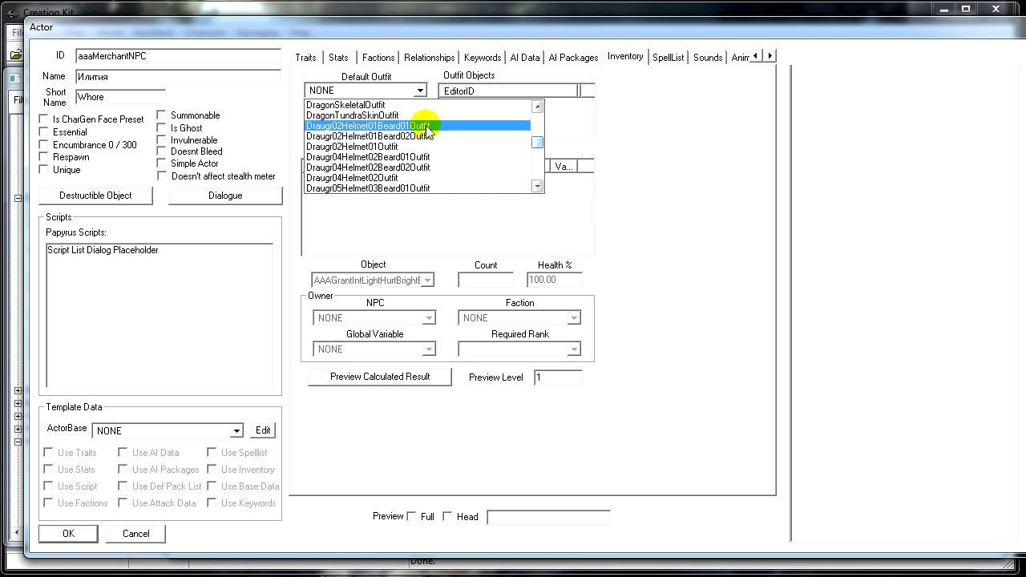
scroll(424, 132, "down", 3)
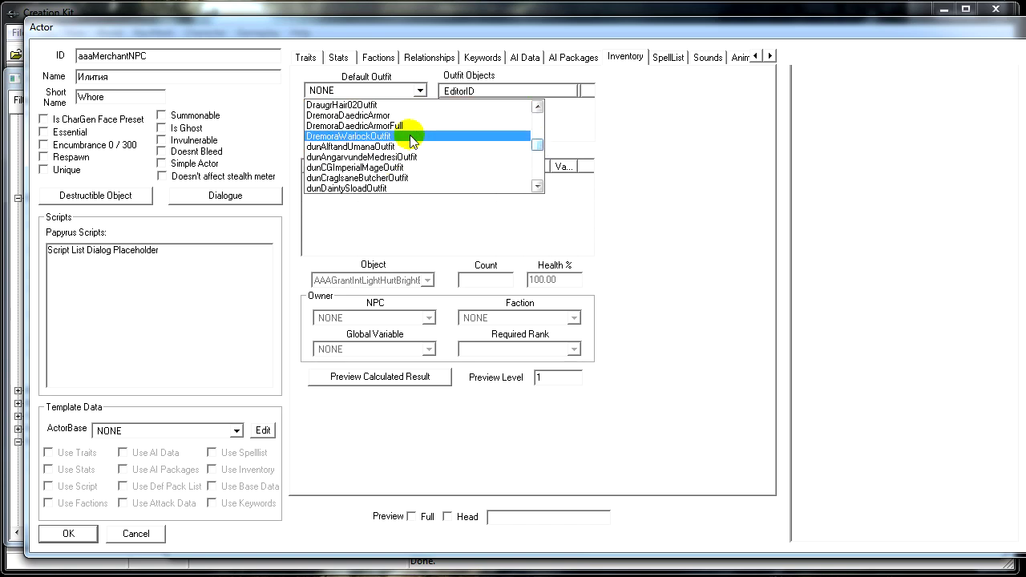
scroll(411, 141, "down", 15)
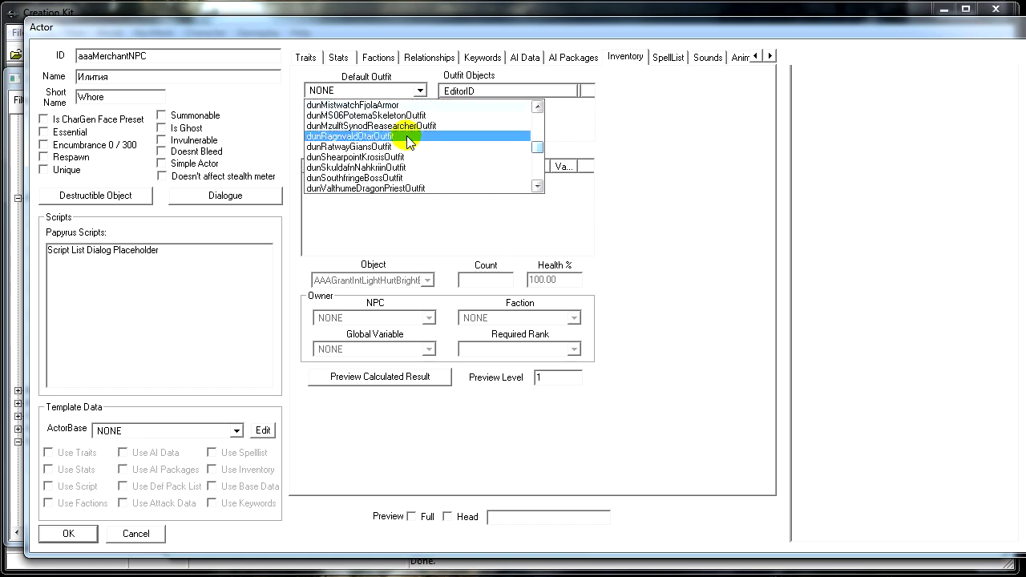
scroll(425, 157, "up", 12)
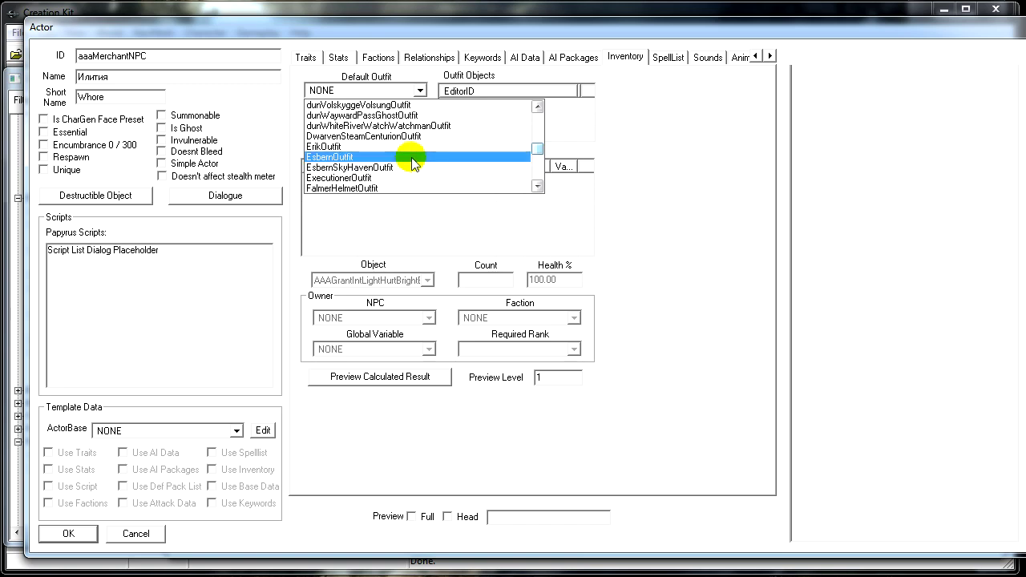
left_click(409, 164)
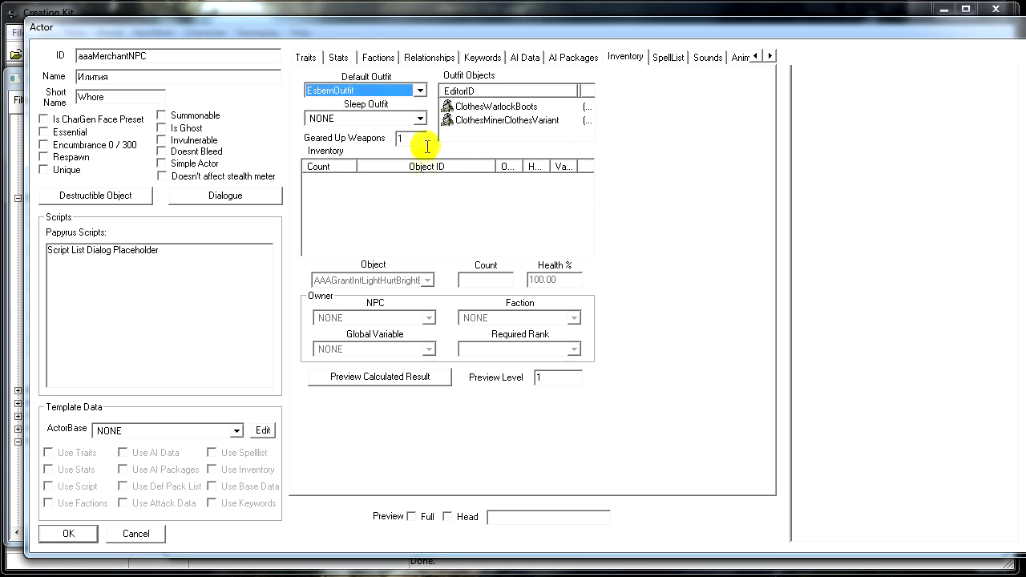
Step: Switch the actor's default outfit to NecromancerOutfit and from there to MythicDawnOutfitWithHood
left_click(381, 90)
left_click_drag(537, 149, 538, 167)
scroll(425, 176, "up", 15)
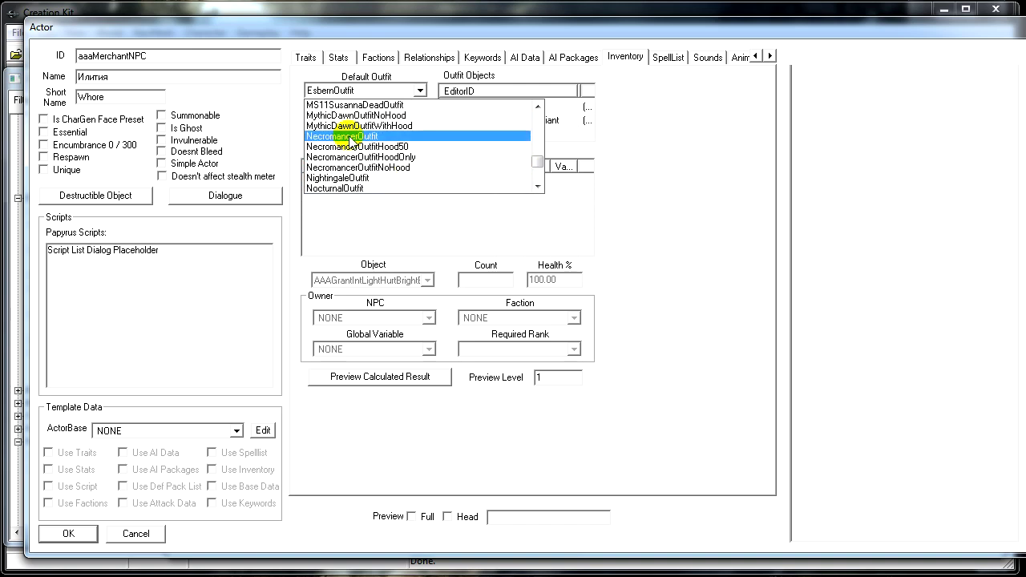
left_click(350, 136)
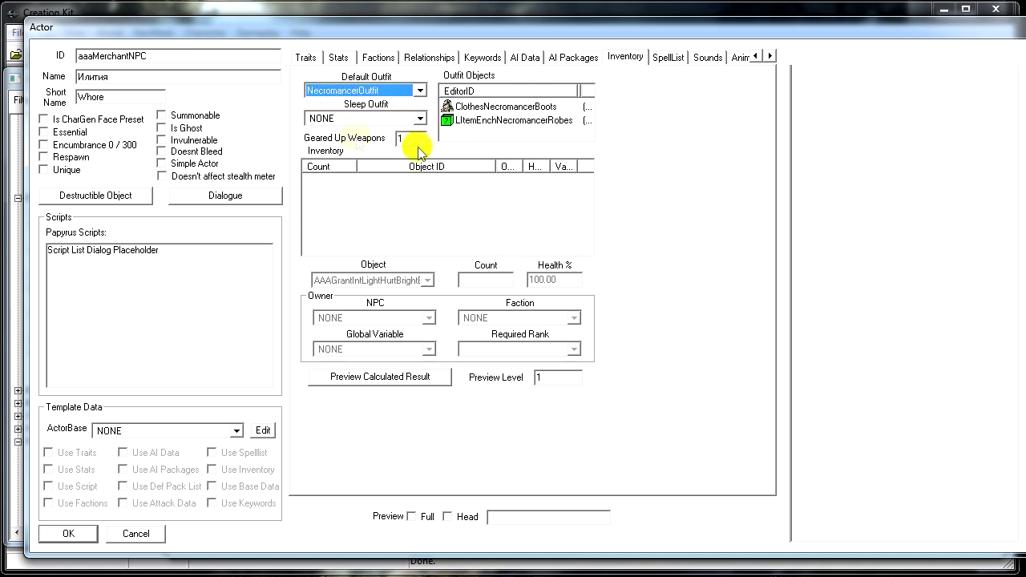
scroll(361, 128, "up", 1)
Step: Set the actor's sleep outfit to ArmorGlassAllOutfit
left_click(372, 121)
scroll(393, 152, "down", 6)
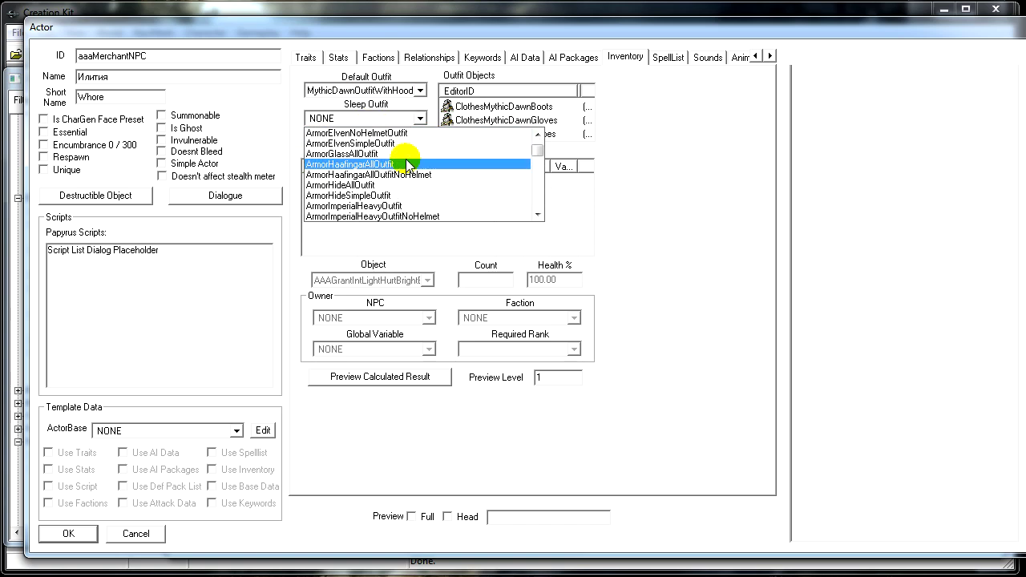
left_click(405, 154)
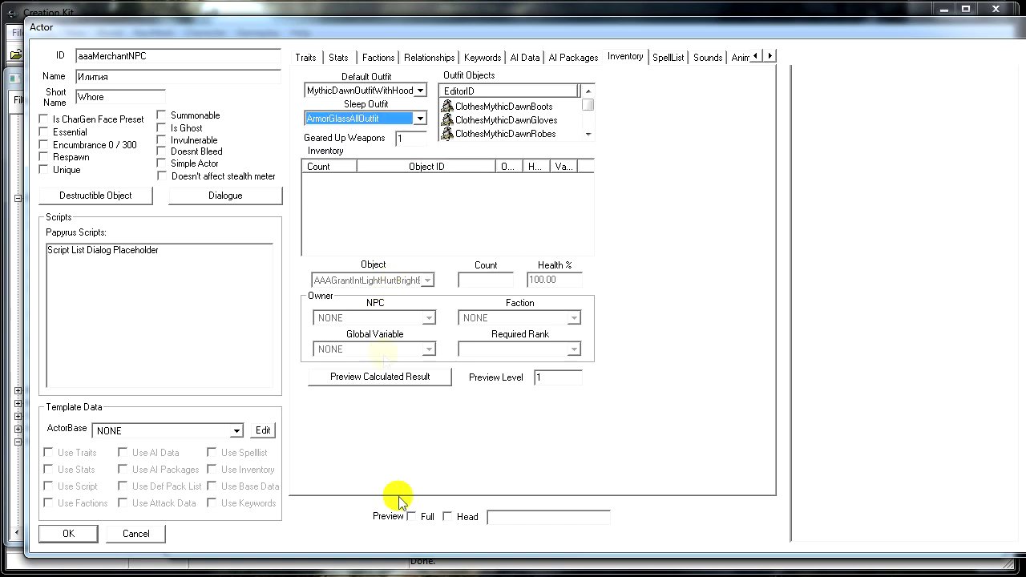
Step: Enable the full-body preview of the actor and examine the outfit up close
left_click(424, 517)
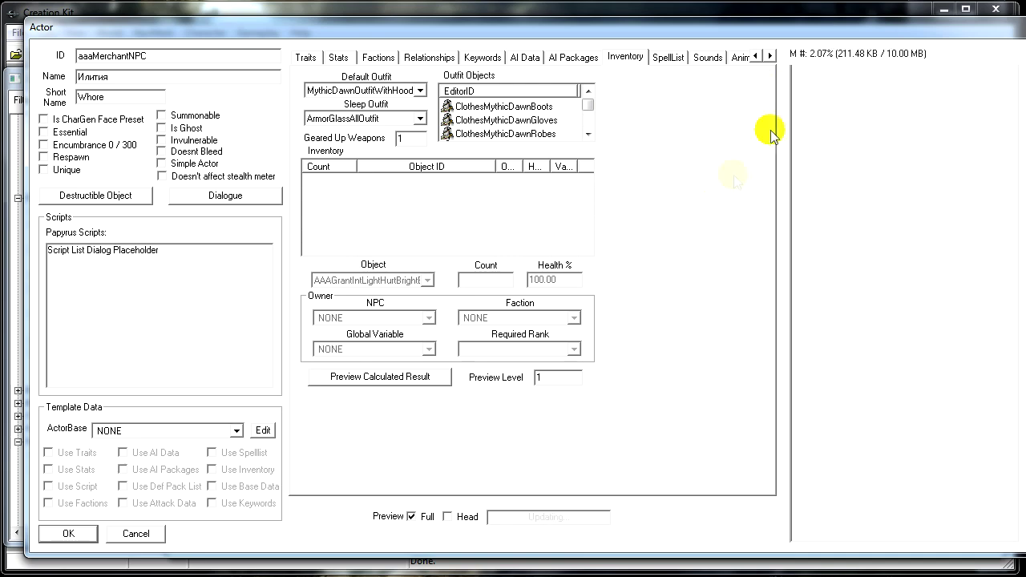
left_click_drag(824, 330, 918, 257)
left_click_drag(895, 298, 875, 282)
Step: Set the actor's default outfit to NecromancerOutfit
left_click(391, 88)
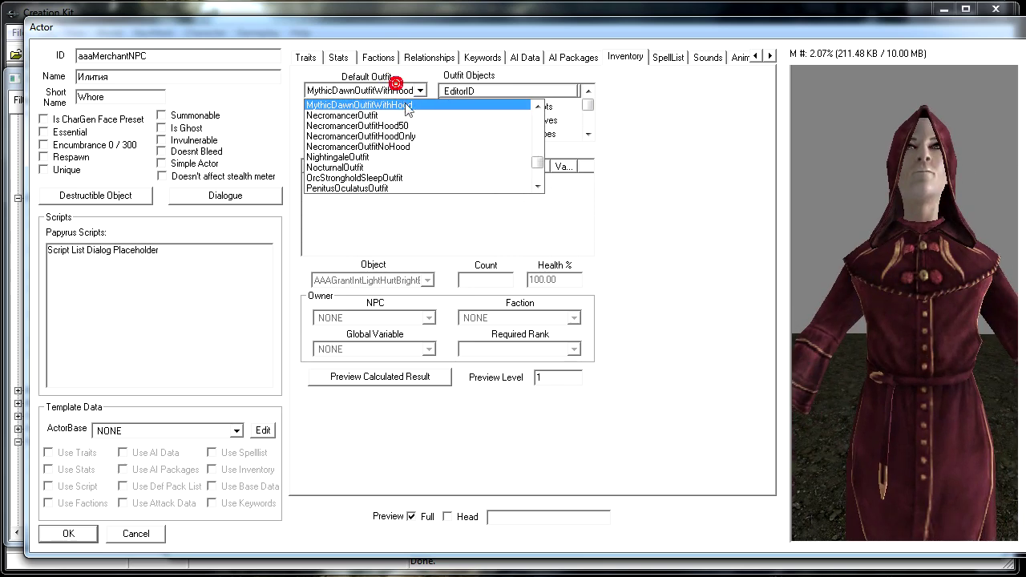
left_click(427, 116)
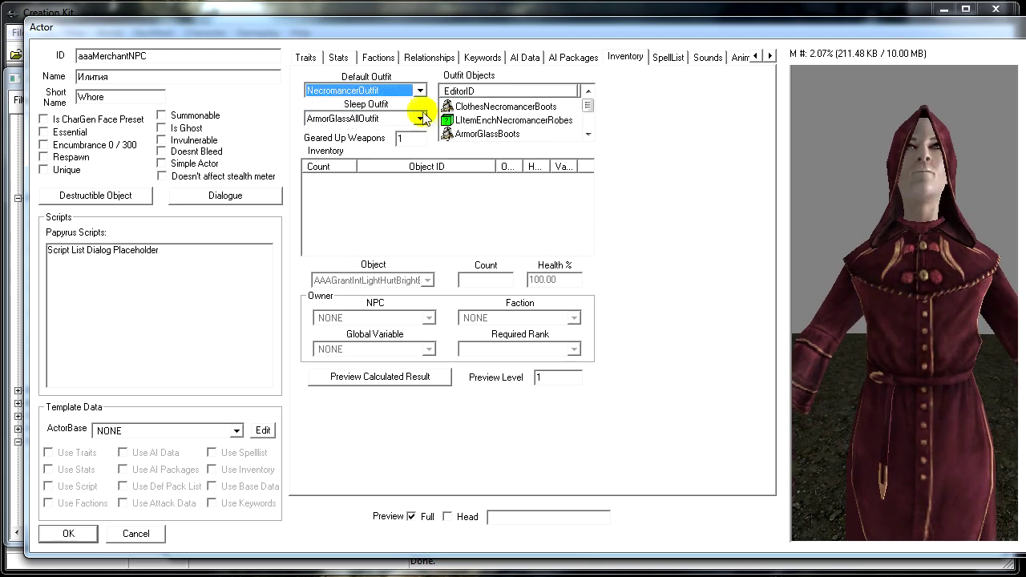
left_click(417, 91)
left_click(401, 116)
Step: Refresh the full-body preview, ignore the assertion error, and inspect the actor wearing the necromancer robes
left_click(428, 517)
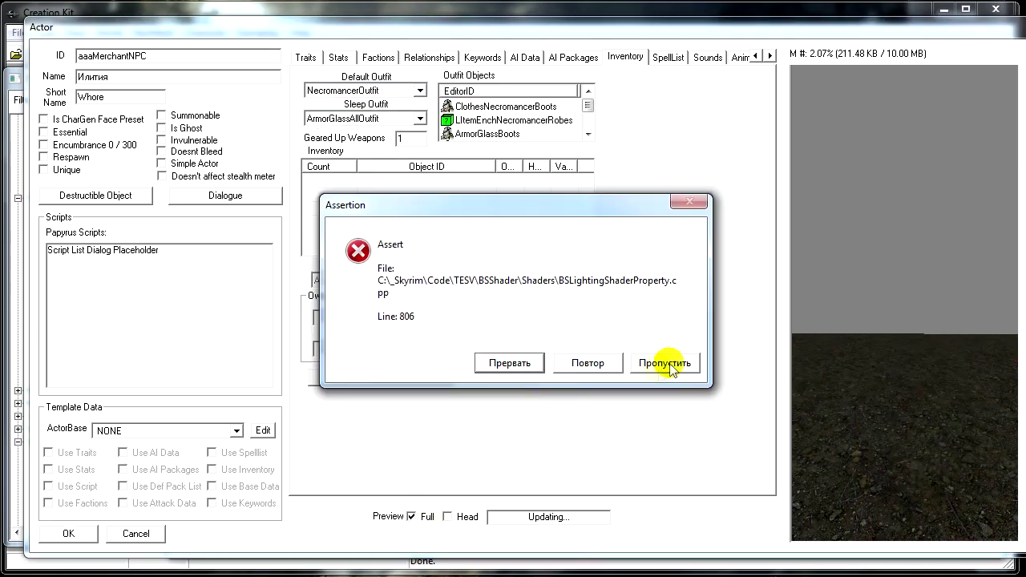
left_click(679, 359)
scroll(880, 365, "down", 3)
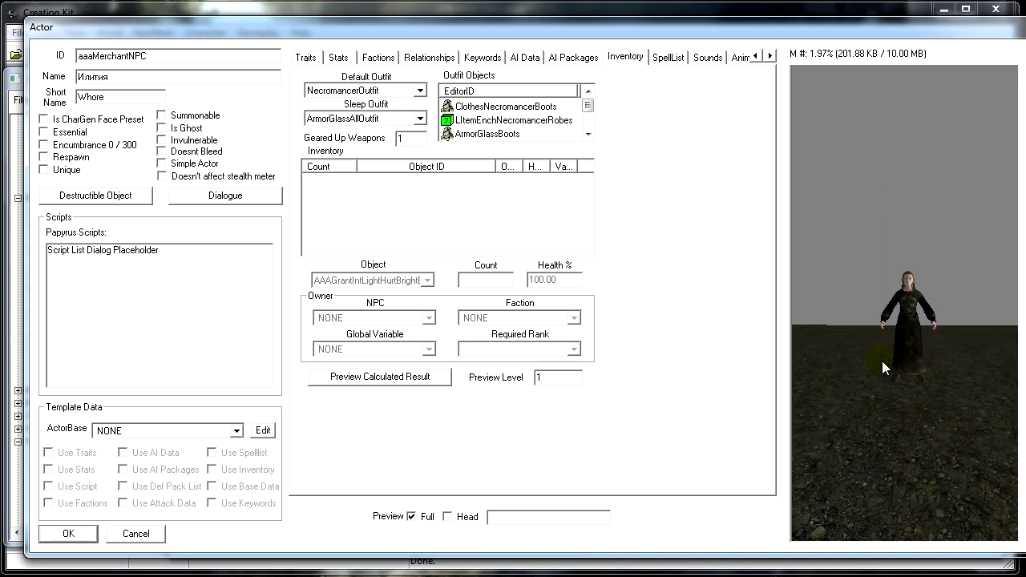
scroll(882, 360, "up", 3)
mouse_move(881, 357)
left_mouse_down()
mouse_move(900, 358)
mouse_move(891, 361)
left_mouse_up()
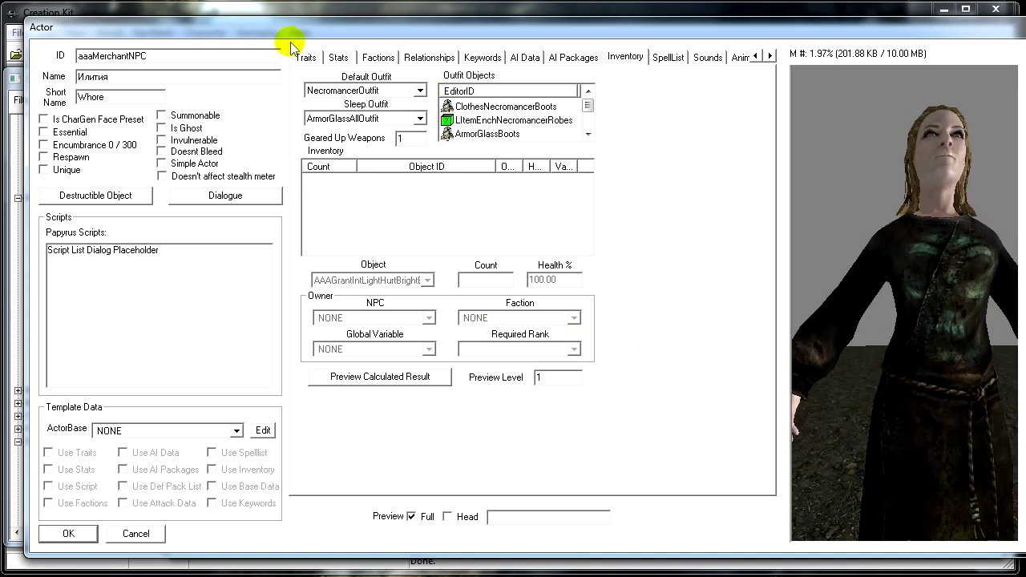
Step: Uncover the Object Window and list the objects in the MiscItem category under Items
left_click_drag(293, 28, 535, 34)
left_click(128, 235)
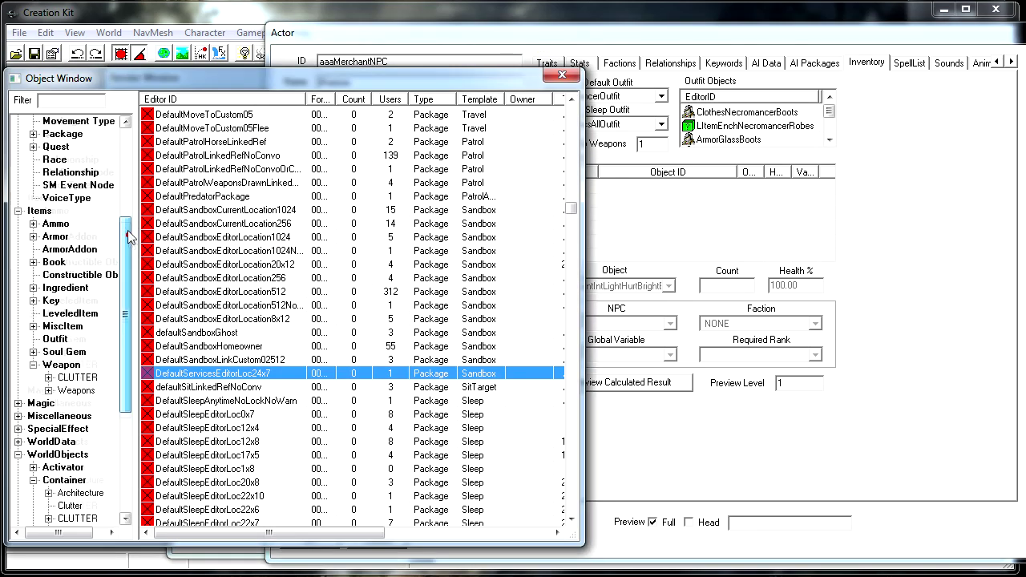
left_click_drag(128, 235, 126, 137)
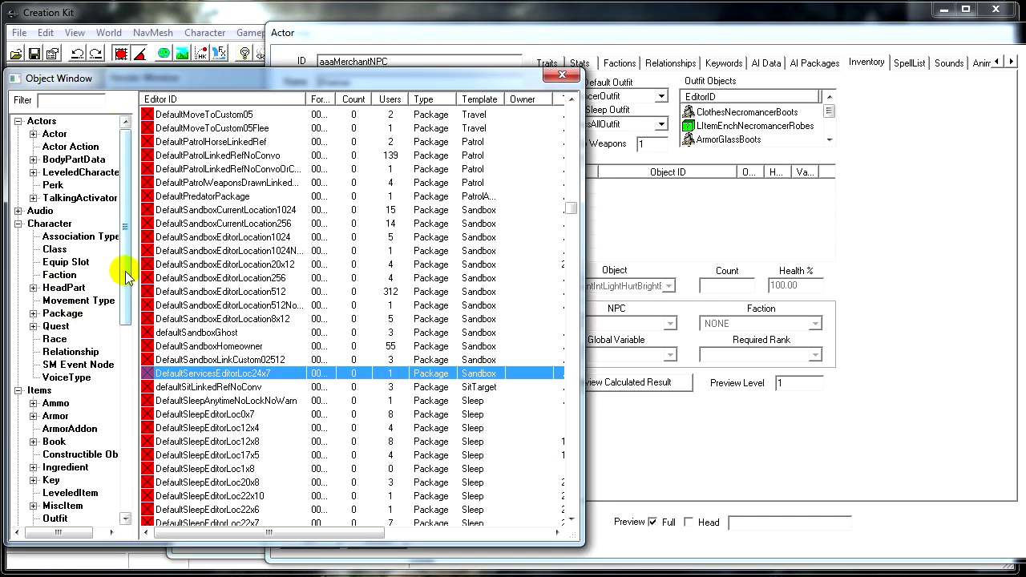
scroll(97, 305, "down", 10)
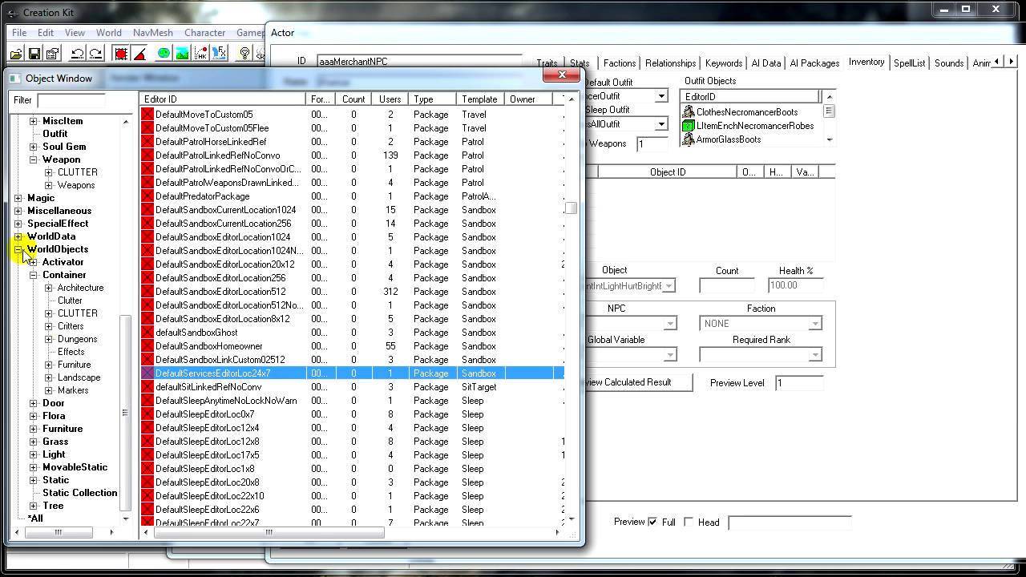
scroll(56, 321, "up", 1)
scroll(86, 275, "up", 1)
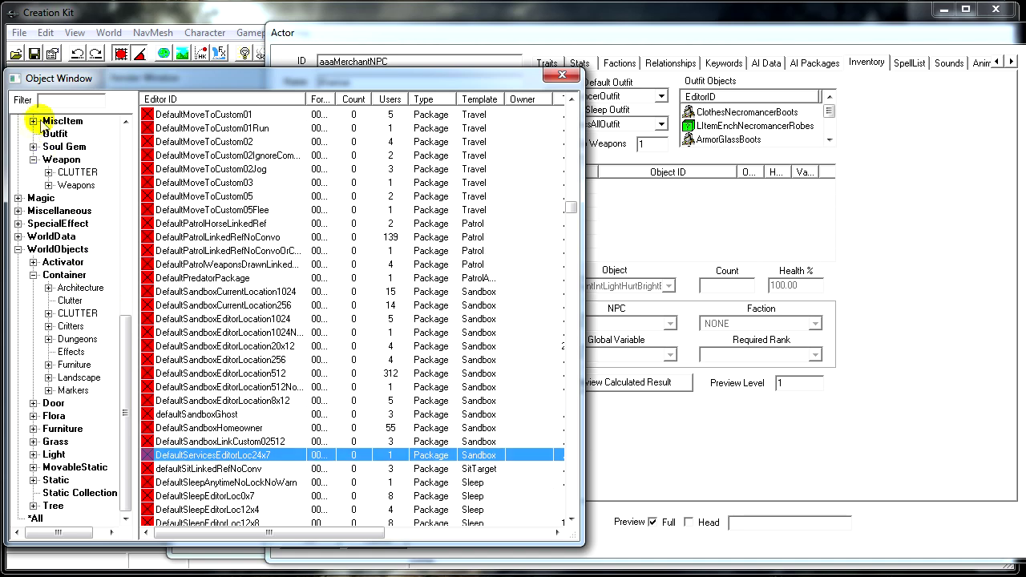
left_click(126, 135)
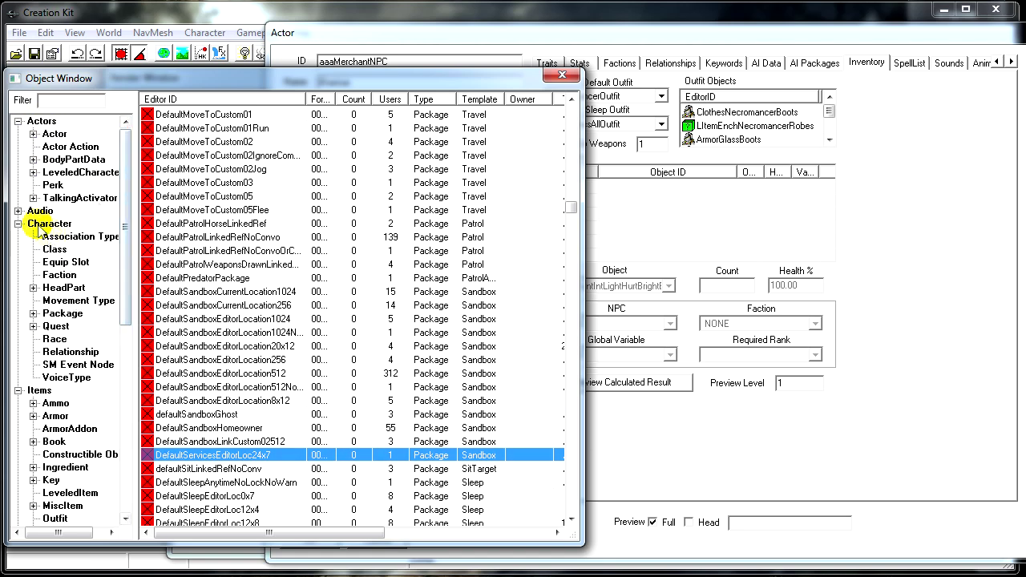
left_click_drag(125, 213, 126, 286)
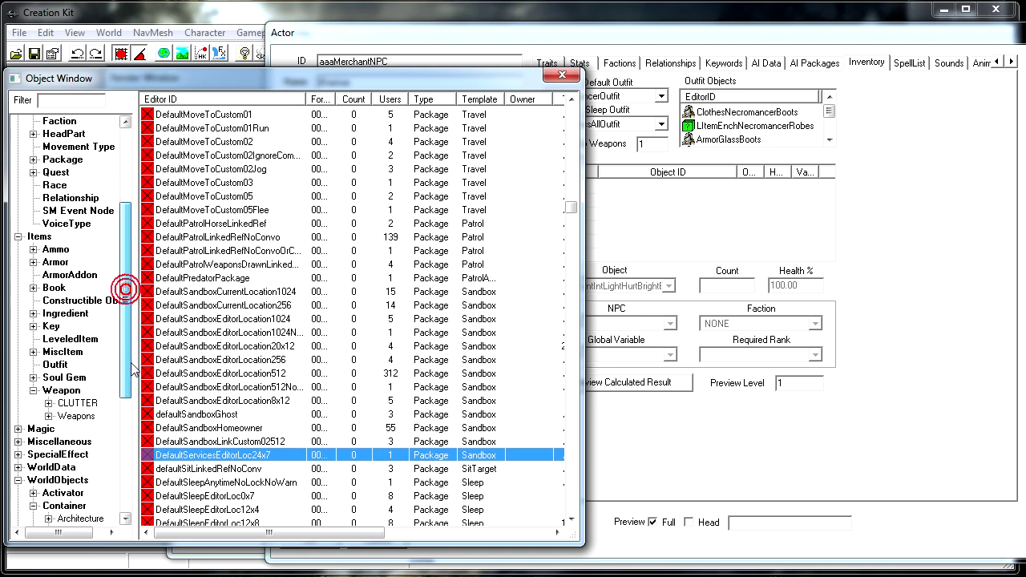
left_click(64, 354)
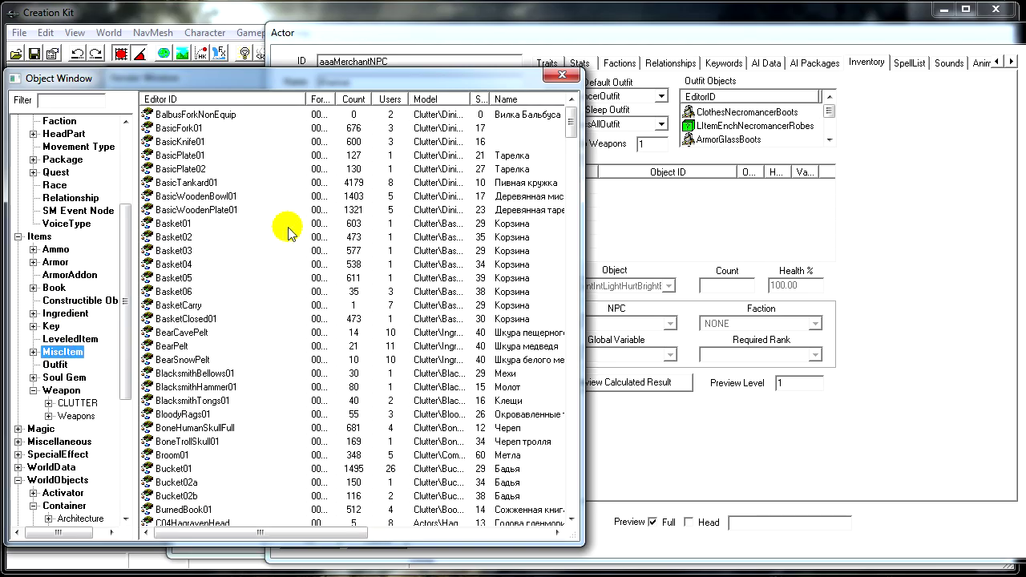
Step: Find Gold001 among the miscellaneous items and add it to the actor's inventory list
scroll(444, 158, "down", 20)
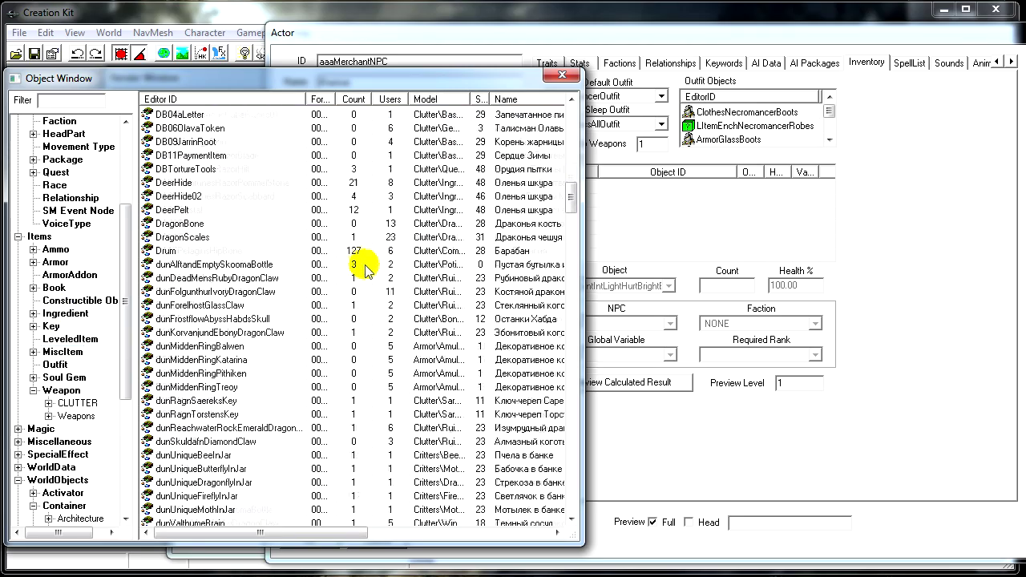
scroll(333, 293, "up", 1)
scroll(291, 298, "down", 20)
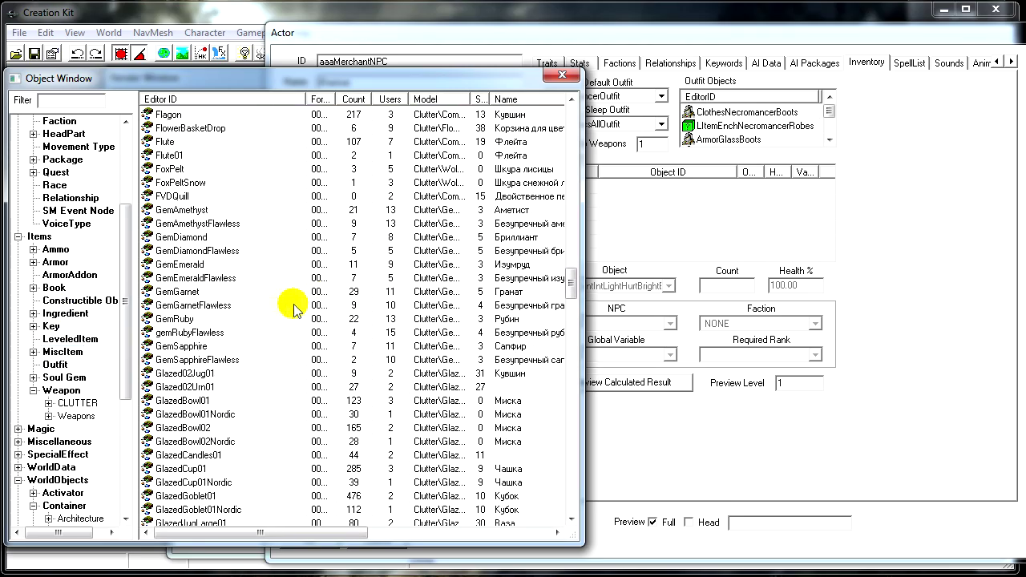
left_click(182, 265)
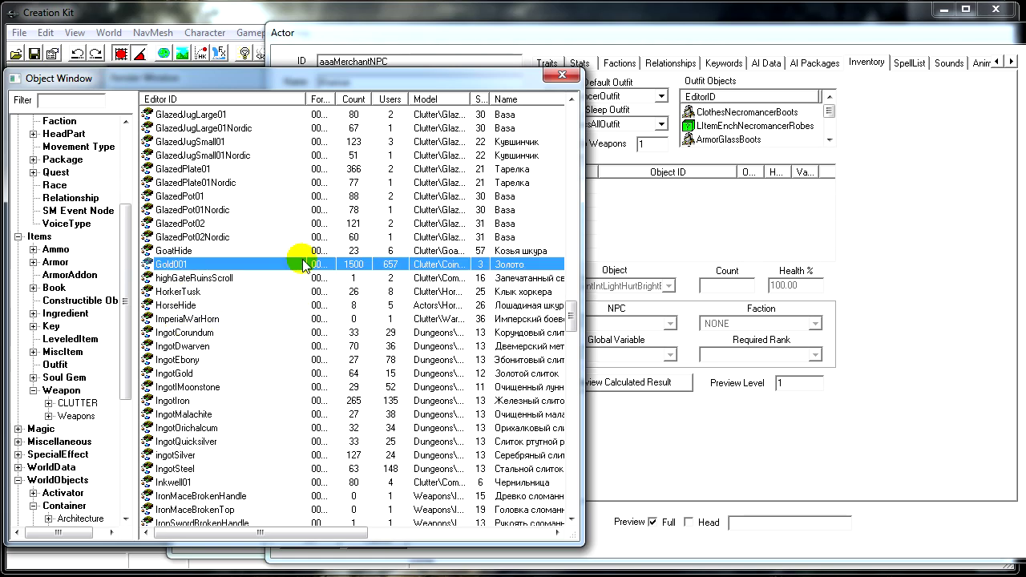
left_click(207, 261)
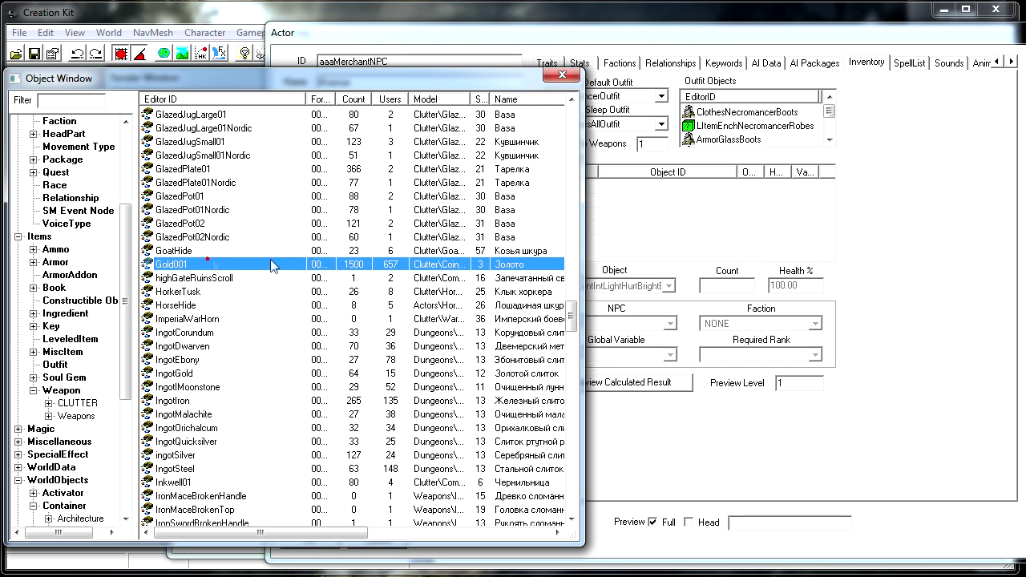
left_click_drag(163, 263, 602, 198)
Step: Set the count of the Gold001 inventory entry to 10000
left_click(686, 186)
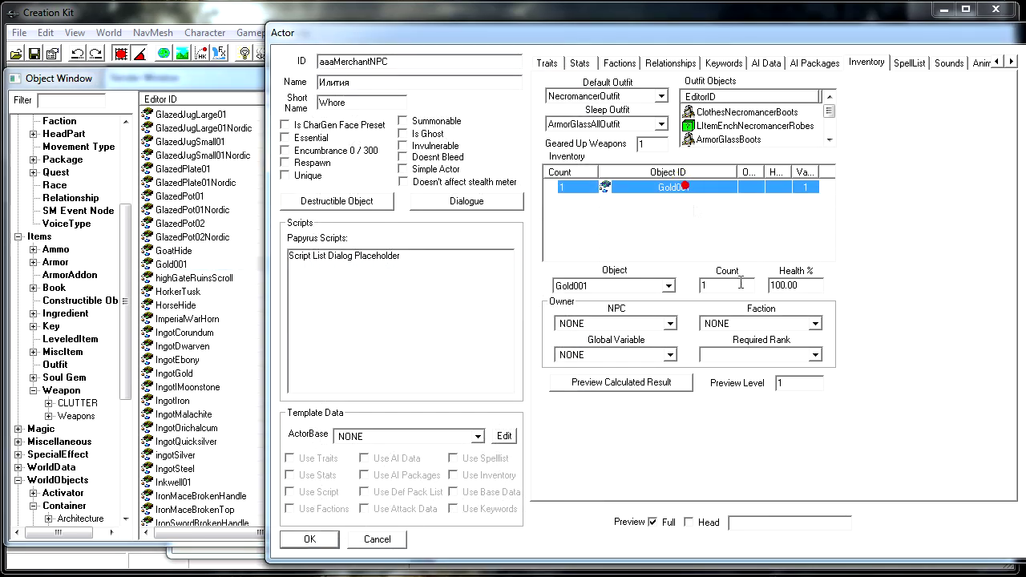
left_click(745, 288)
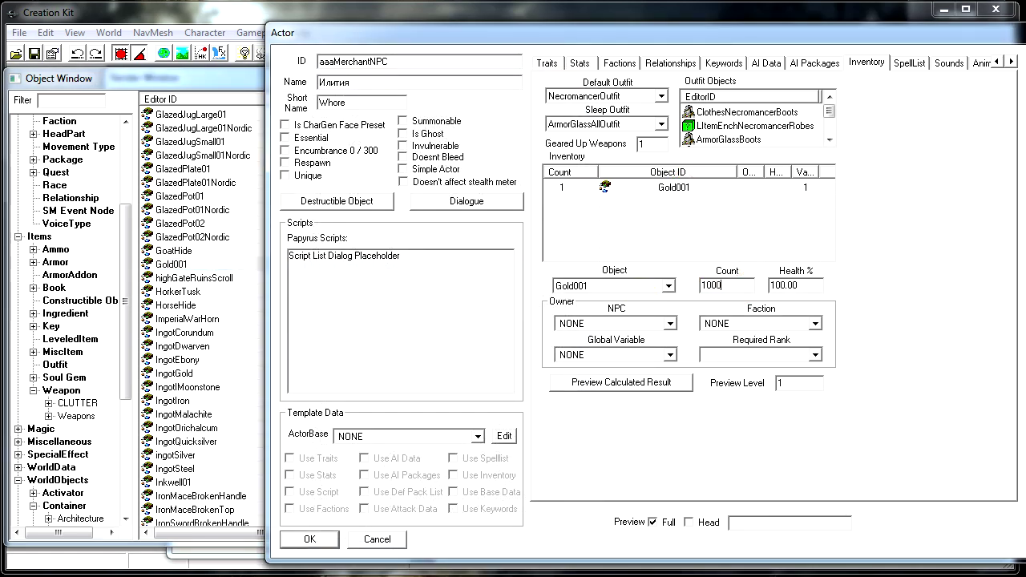
type("0000")
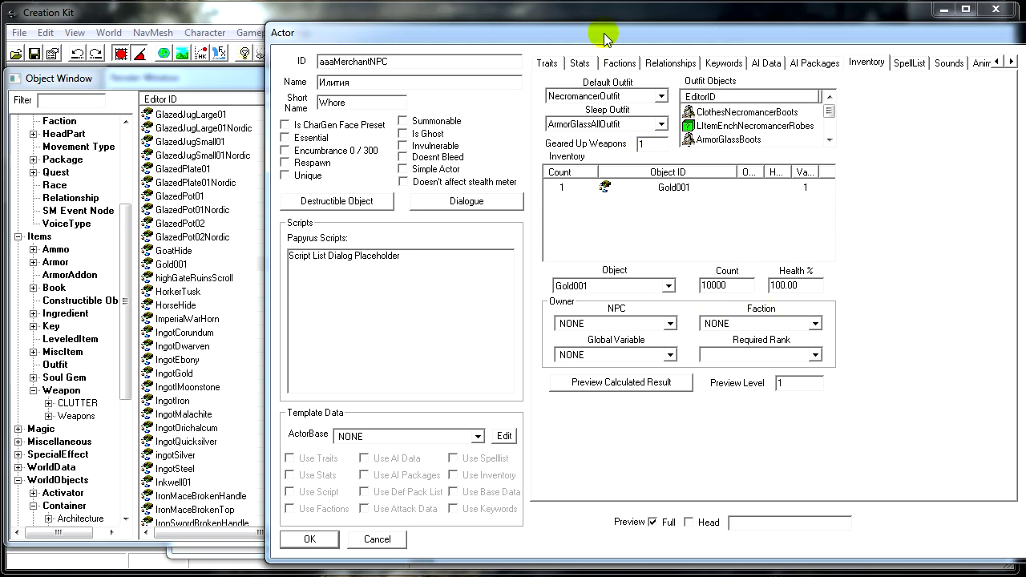
Step: Review the actor's AI package list and save the merchant actor
left_click_drag(603, 32, 348, 35)
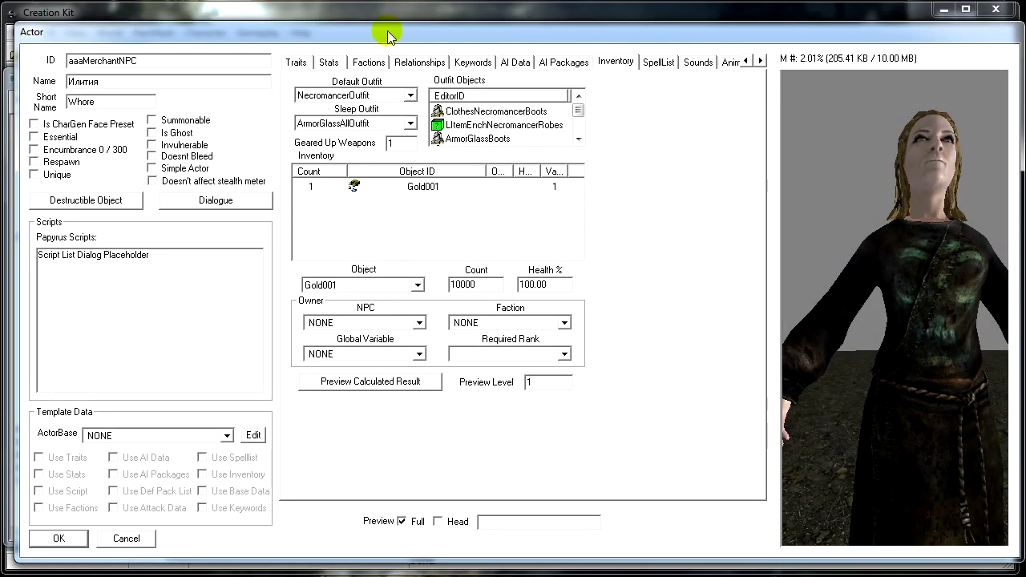
left_click(569, 60)
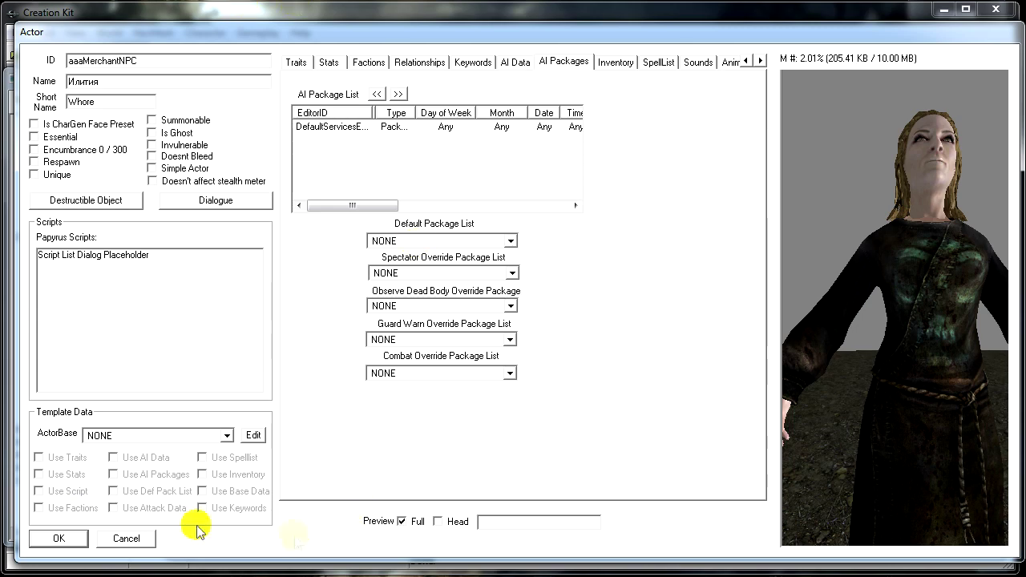
left_click(74, 543)
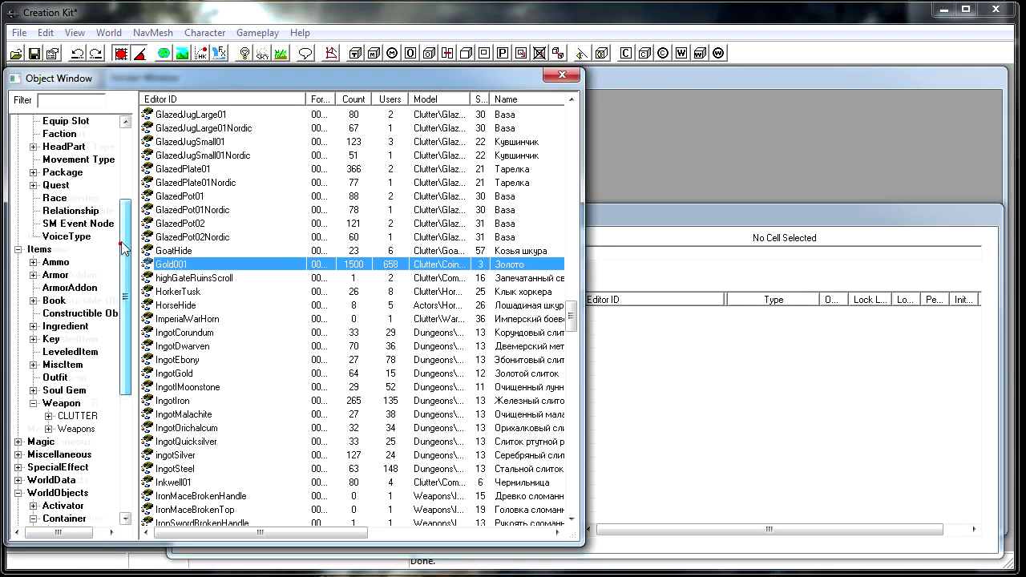
Step: List the containers under WorldObjects and open the C05FragmentBox chest for editing
scroll(112, 264, "down", 5)
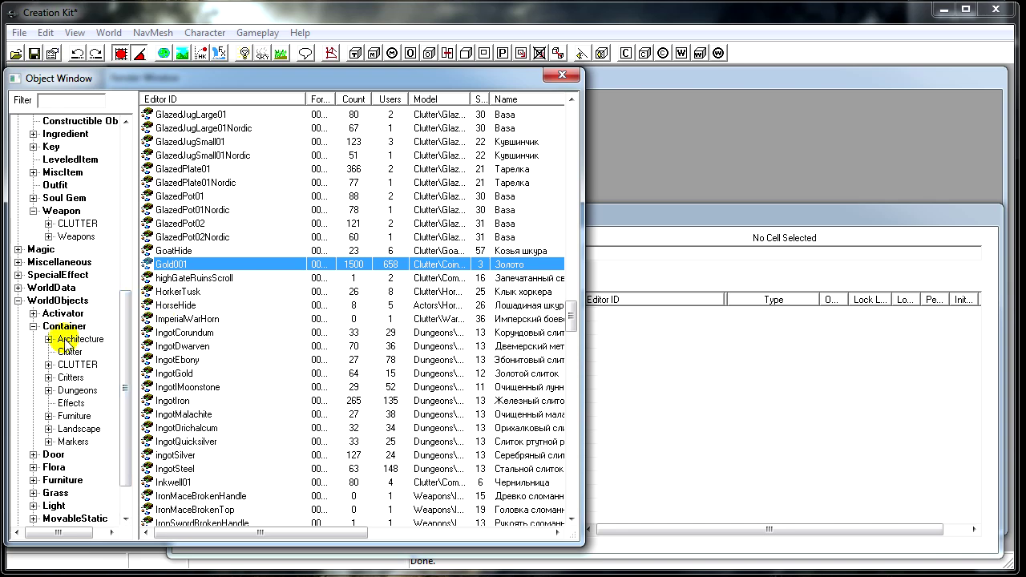
left_click(66, 325)
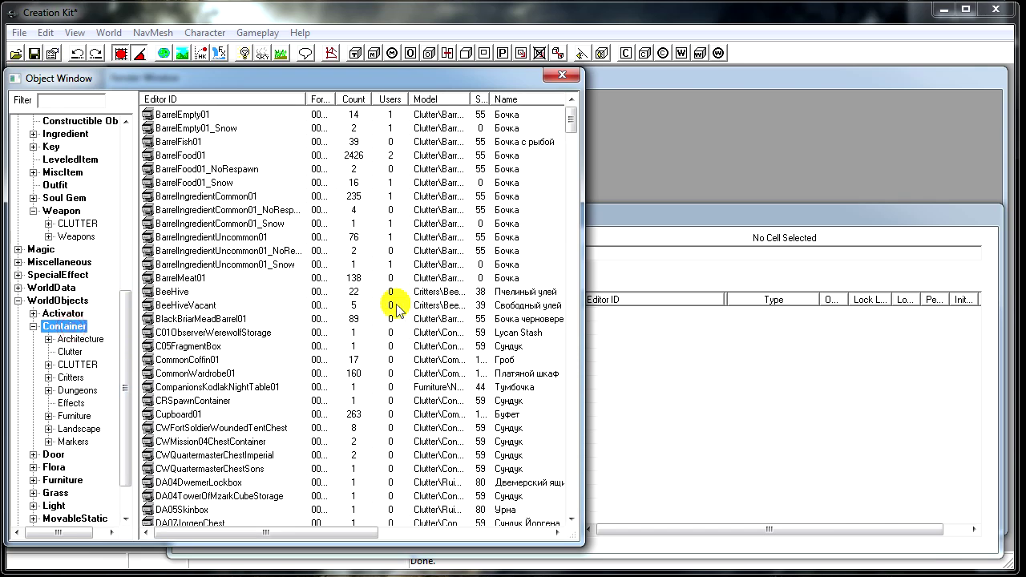
left_click(510, 346)
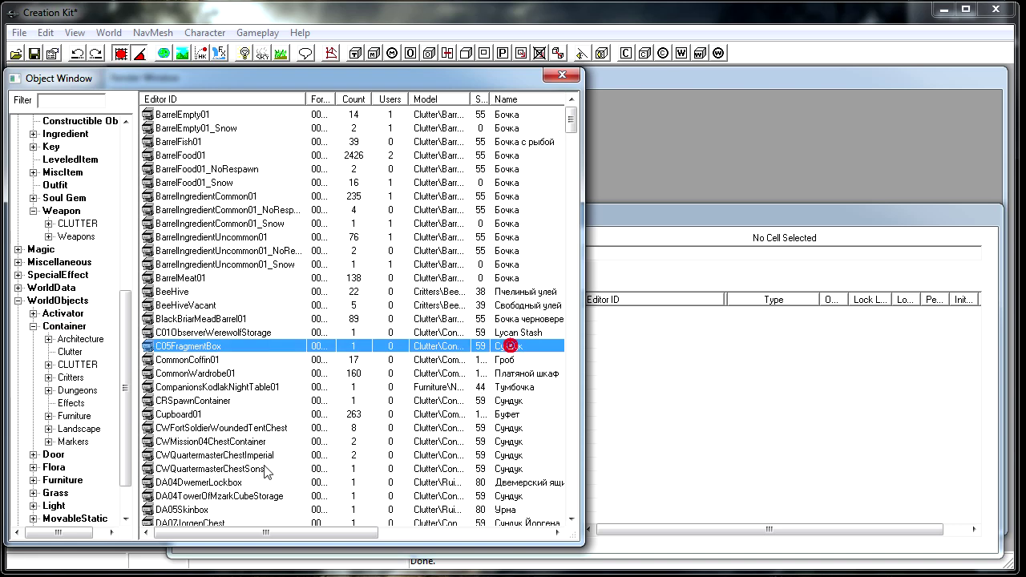
key("Return")
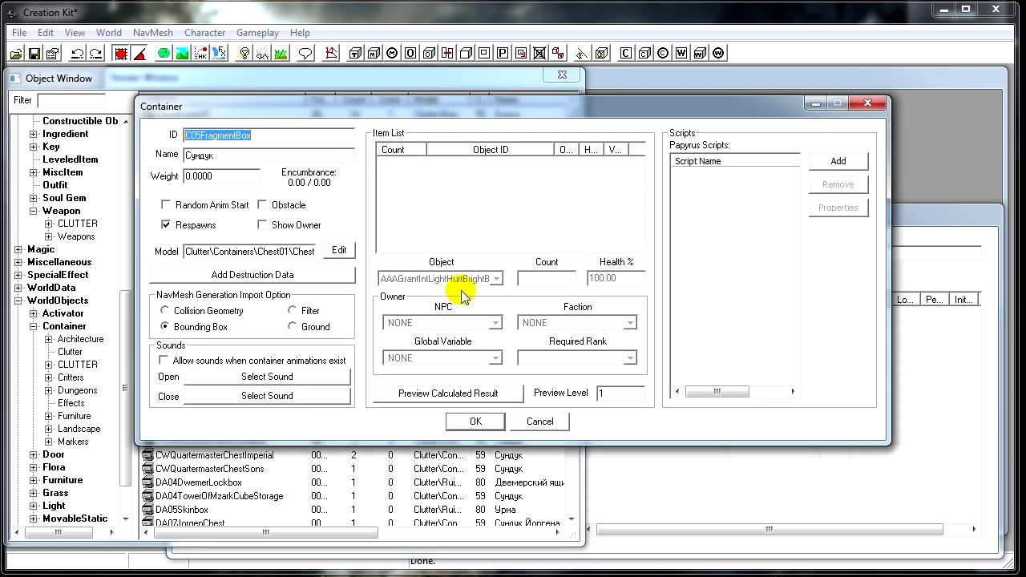
Step: Set the container's ID to aaaMerchantChest and move its window so the Object Window list is reachable
double_click(265, 137)
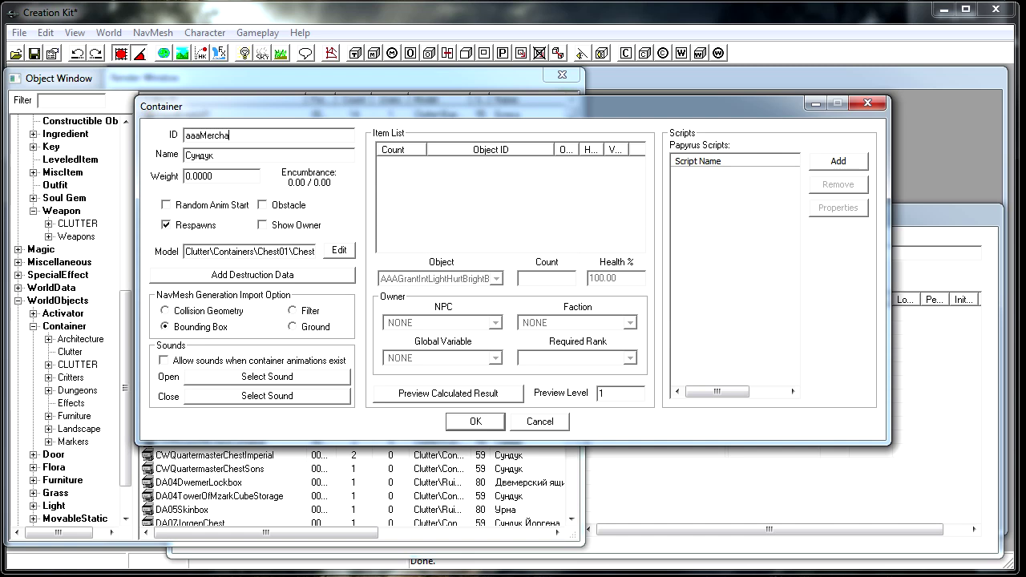
double_click(270, 135)
left_click(268, 135)
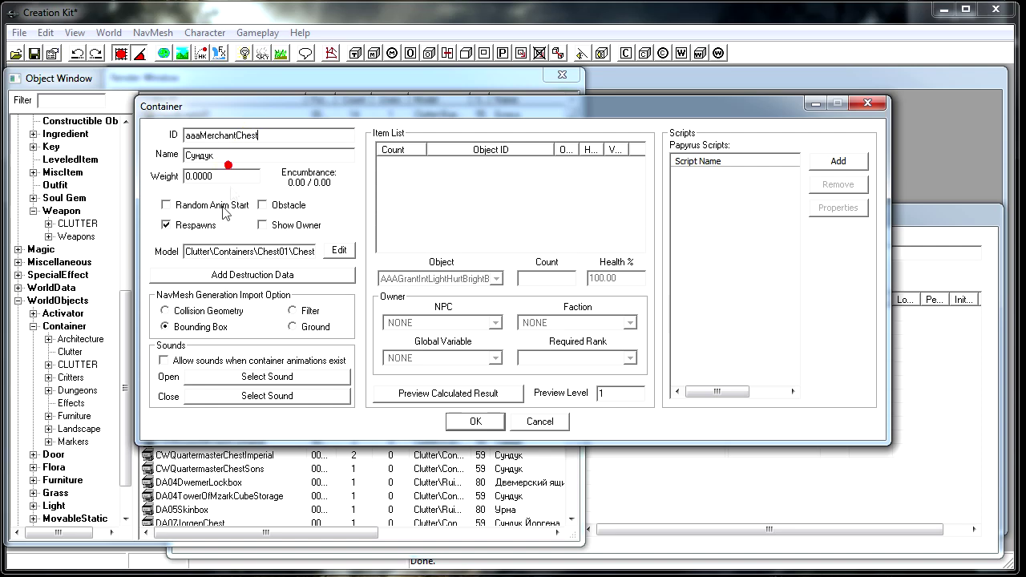
left_click_drag(415, 110, 549, 54)
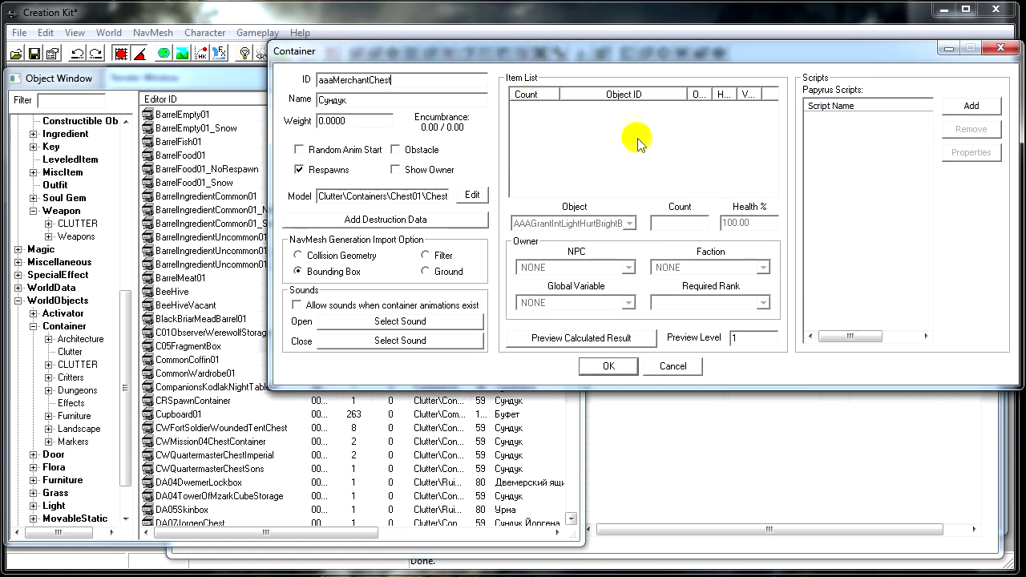
Step: Add the glass weapons from GlassBattleaxe through GlassWarhammer to the chest's item list twice
left_click(76, 237)
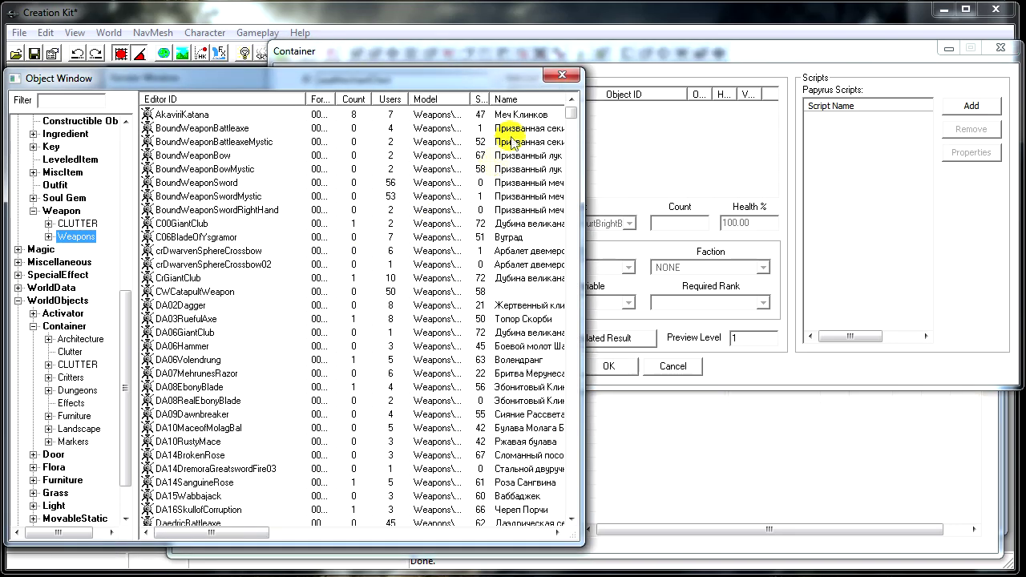
left_click_drag(571, 113, 574, 130)
scroll(259, 395, "down", 2)
scroll(265, 403, "down", 20)
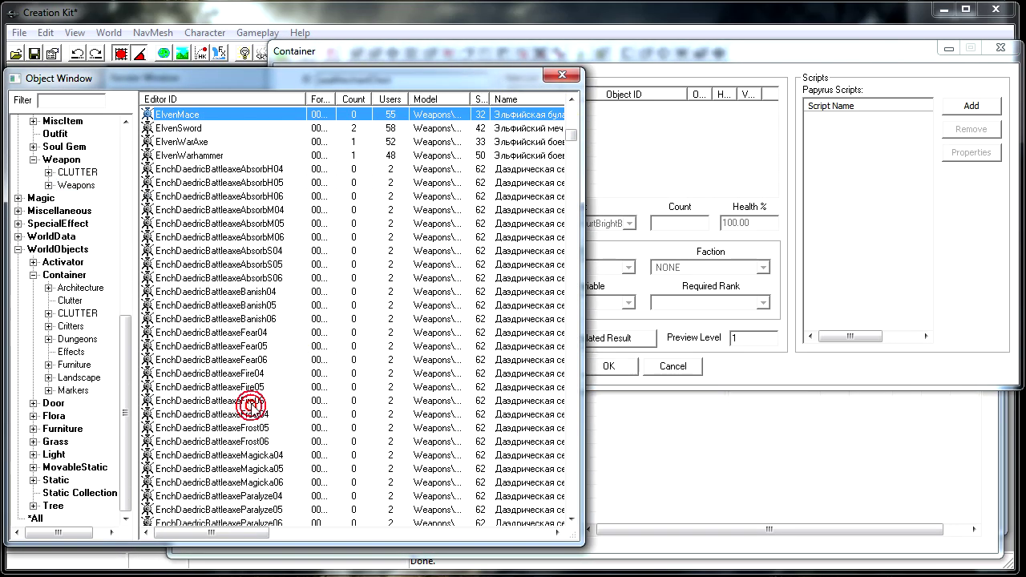
scroll(346, 373, "down", 20)
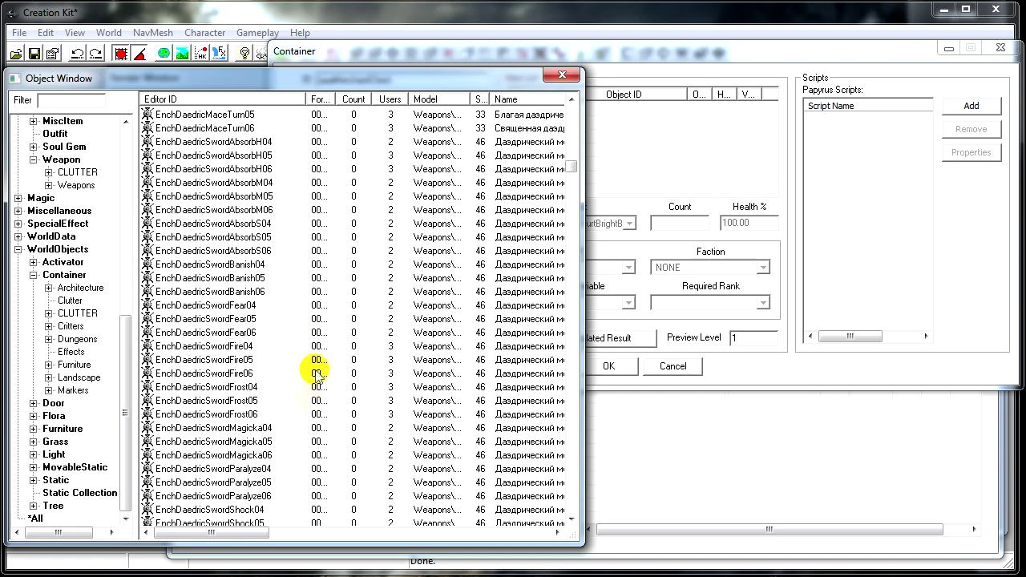
scroll(218, 263, "down", 20)
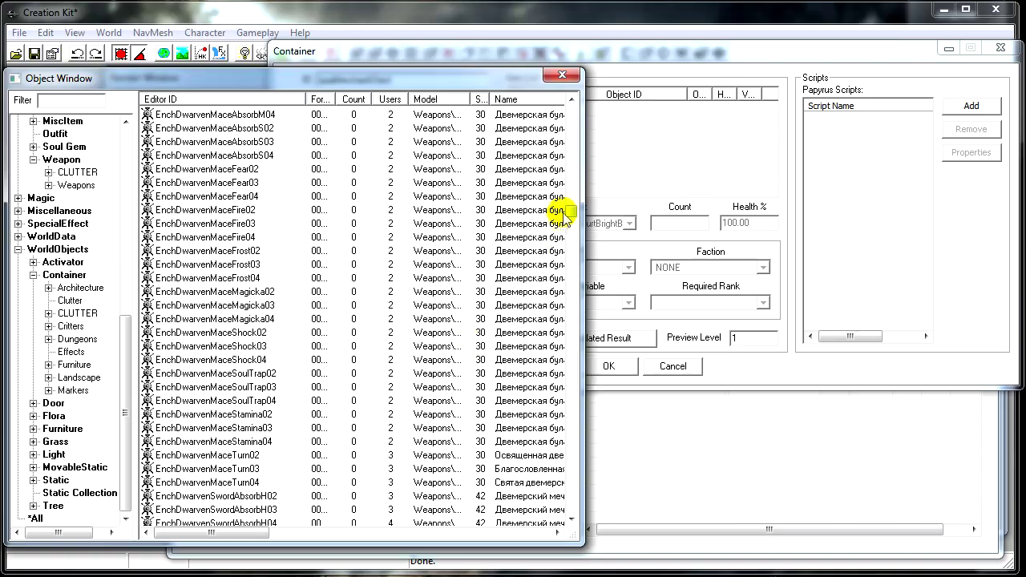
left_click_drag(570, 211, 615, 488)
scroll(390, 332, "up", 8)
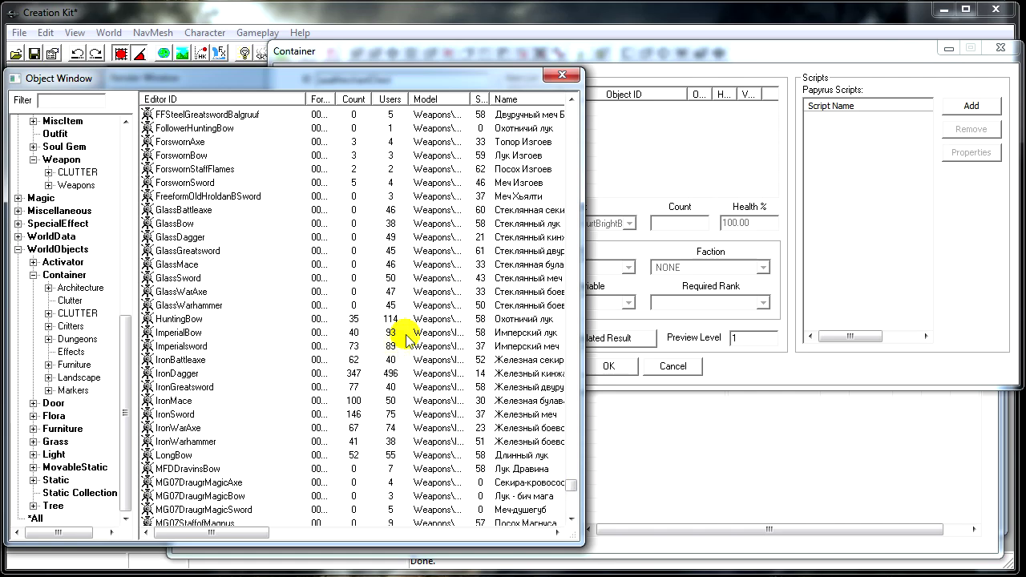
left_click(202, 388)
left_click_drag(202, 377, 651, 161)
left_click(231, 388)
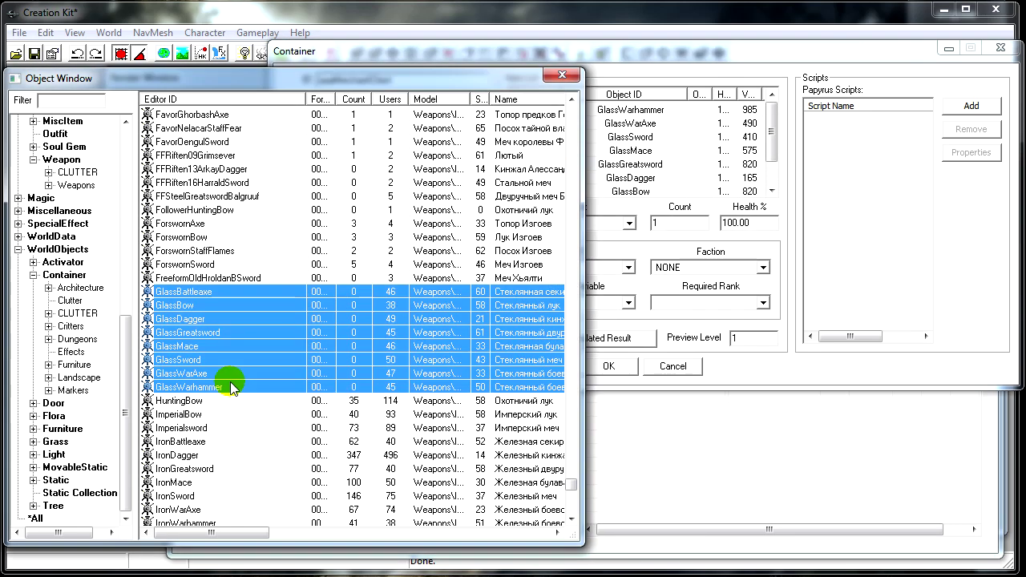
left_click_drag(178, 291, 666, 158)
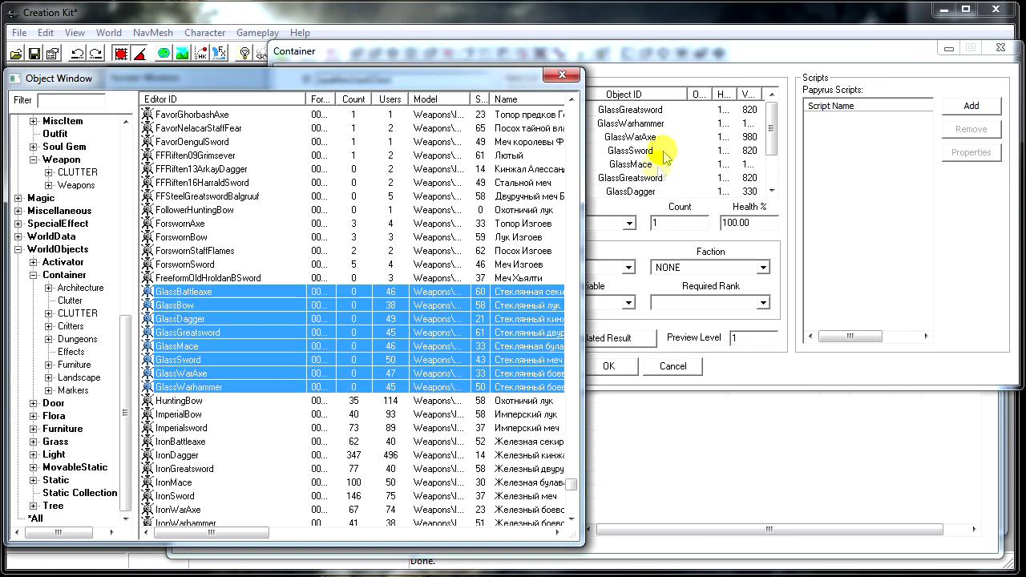
Step: Save the edited container as a new form, leaving C05FragmentBox as a separate object
left_click(789, 378)
left_click(608, 366)
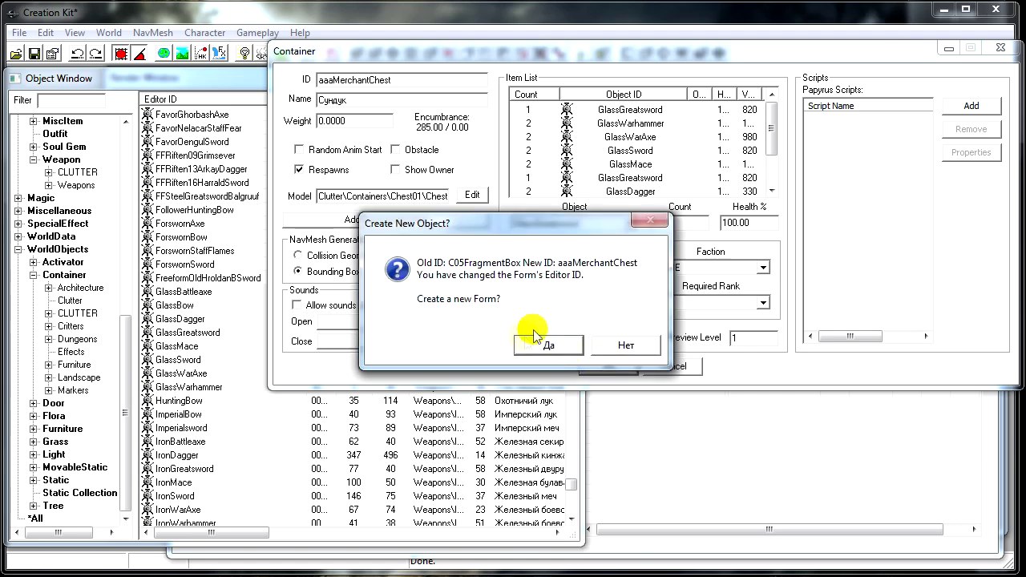
left_click(540, 347)
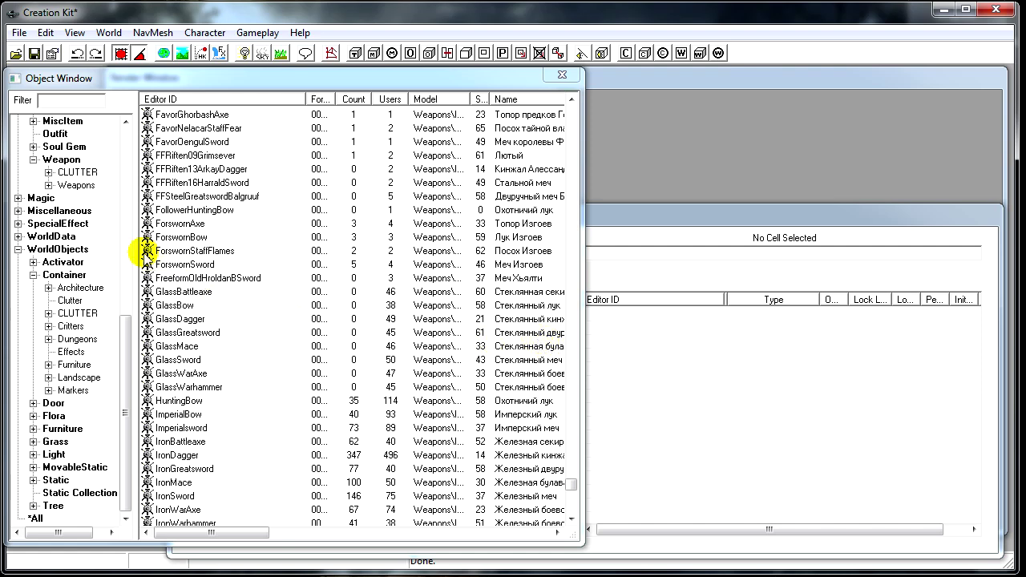
Step: Collapse the Items category and the Container branch of WorldObjects in the object tree
left_click(128, 165)
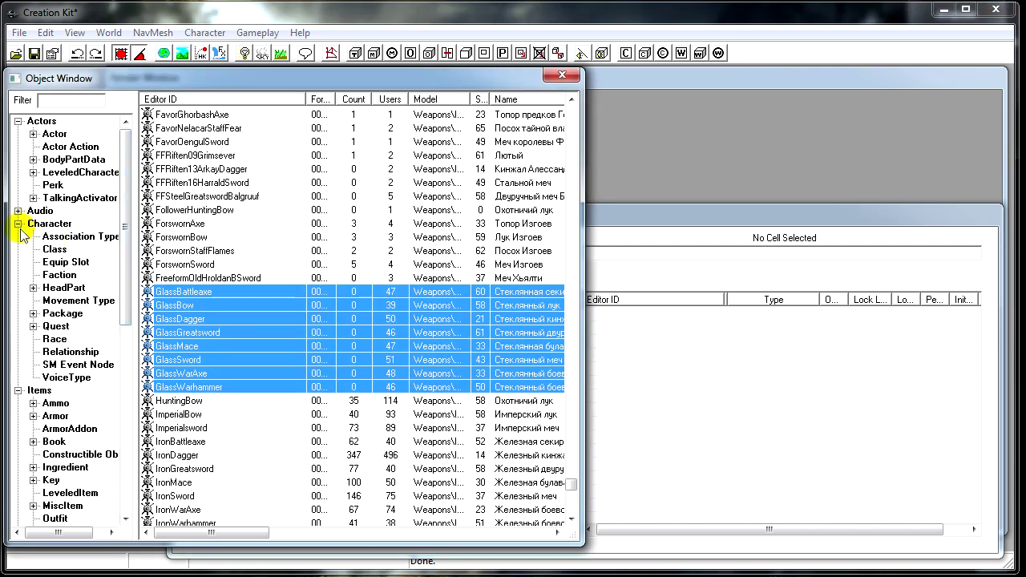
left_click(18, 391)
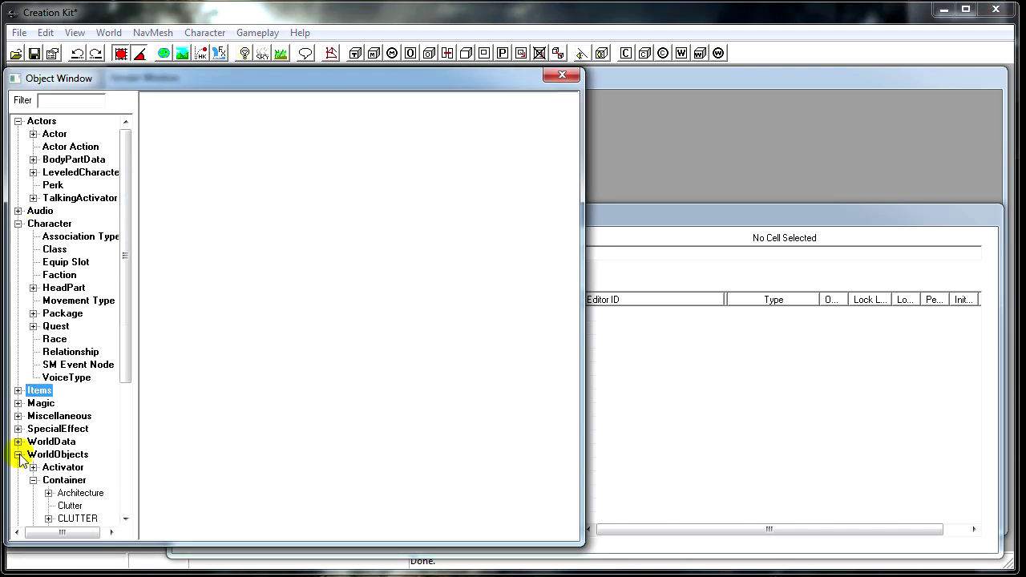
left_click(18, 455)
left_click(18, 391)
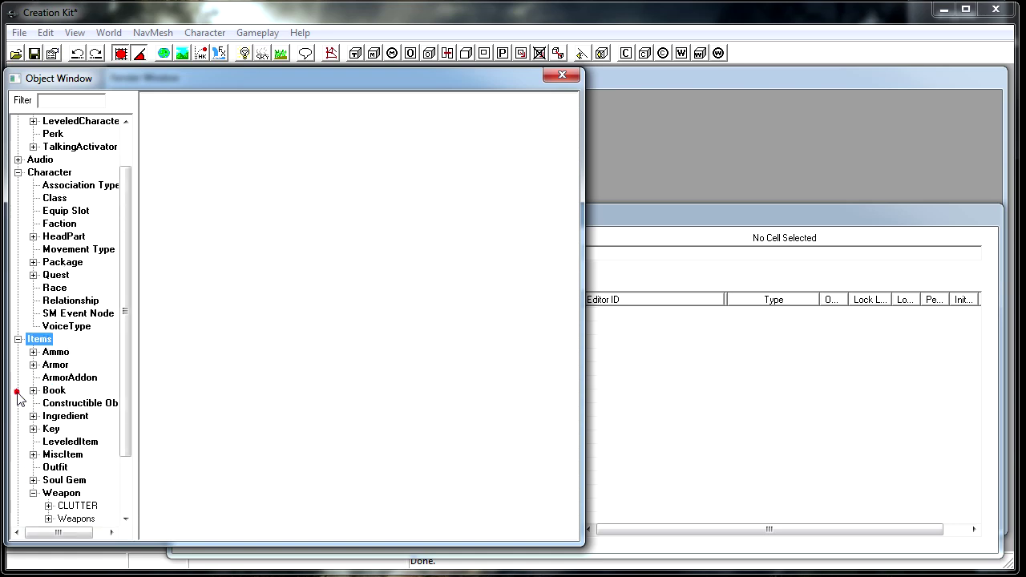
left_click(18, 340)
left_click(18, 455)
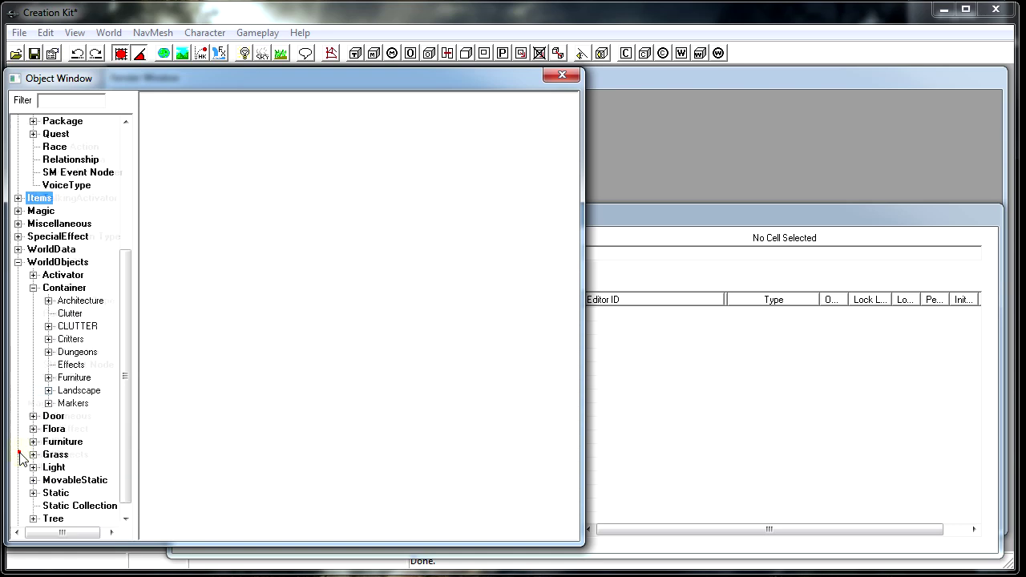
left_click(33, 287)
scroll(56, 305, "up", 3)
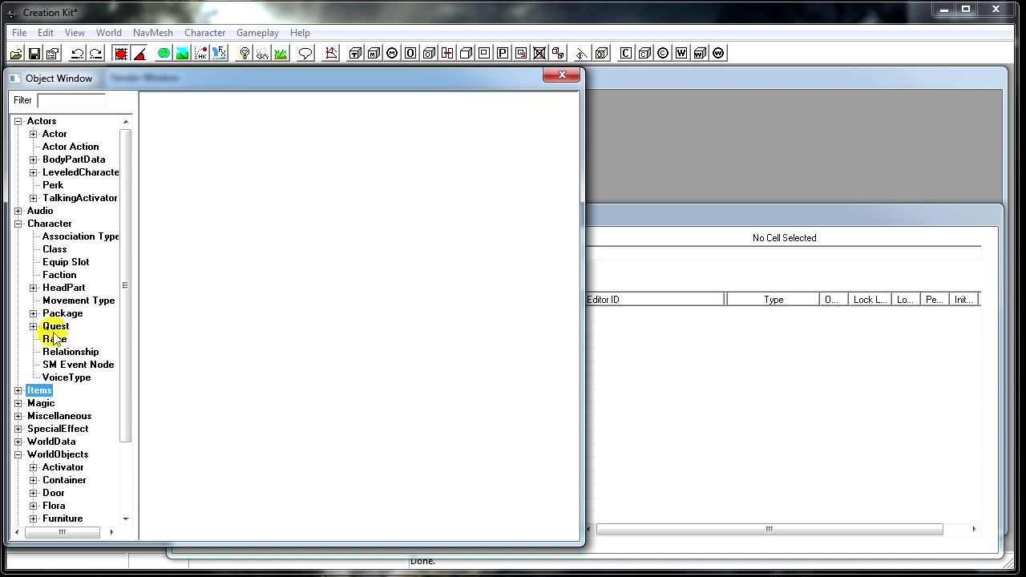
Step: Create a new faction under Character with ID aaaMerchantFaction and name Илитиеподобные
left_click(64, 275)
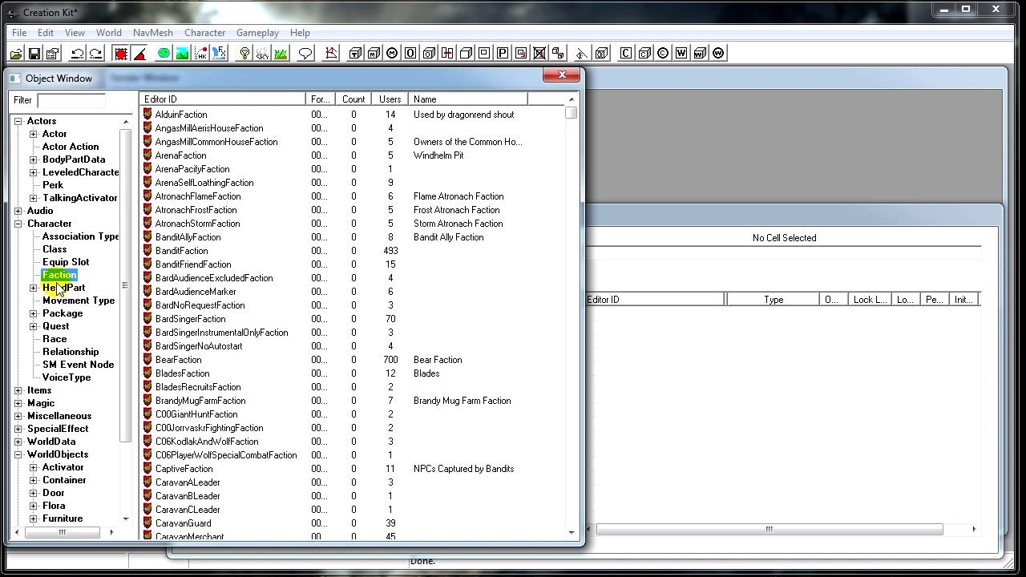
right_click(271, 212)
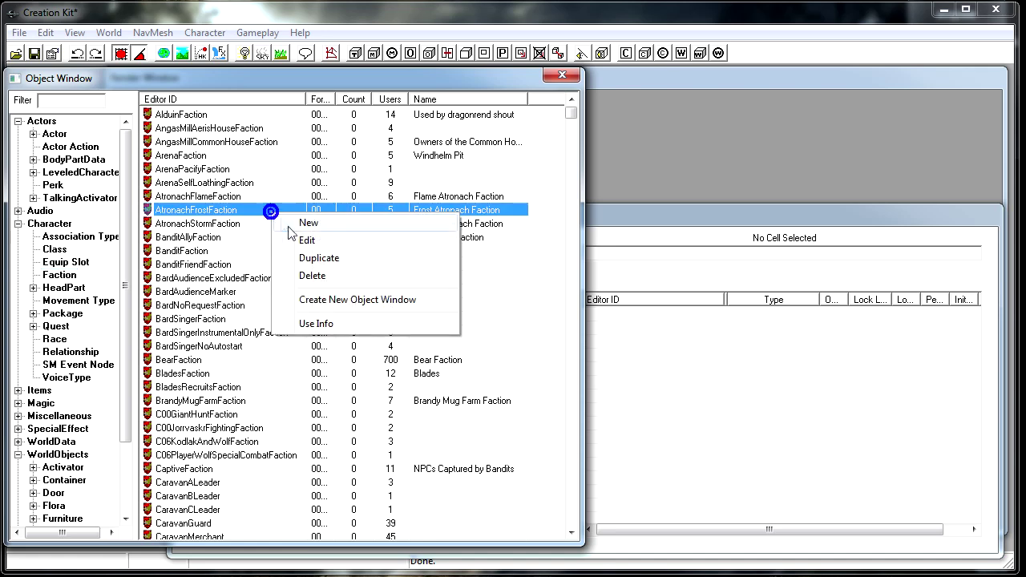
left_click(288, 223)
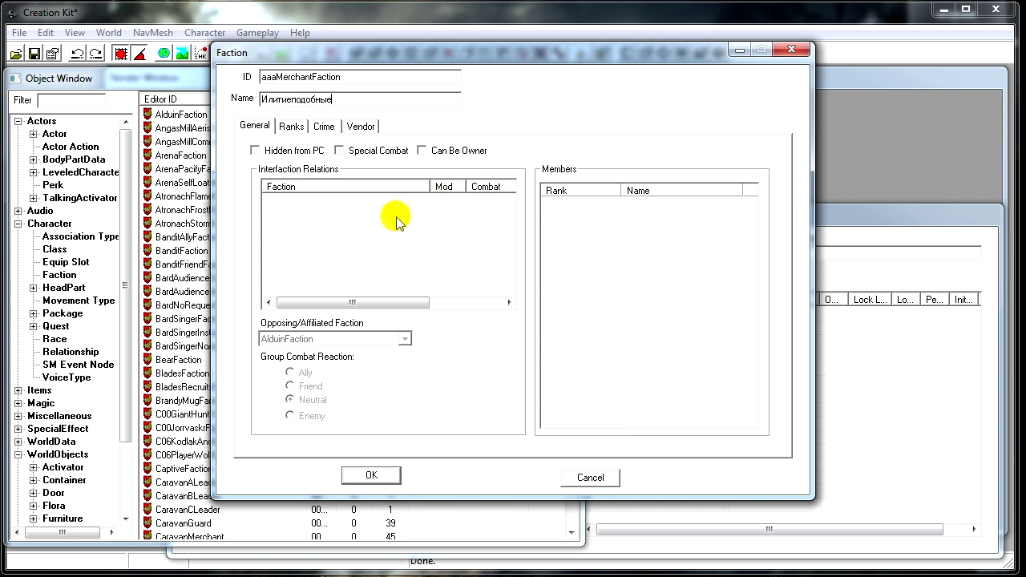
Step: Make the new faction a vendor faction and set its end hour to 20
left_click(361, 126)
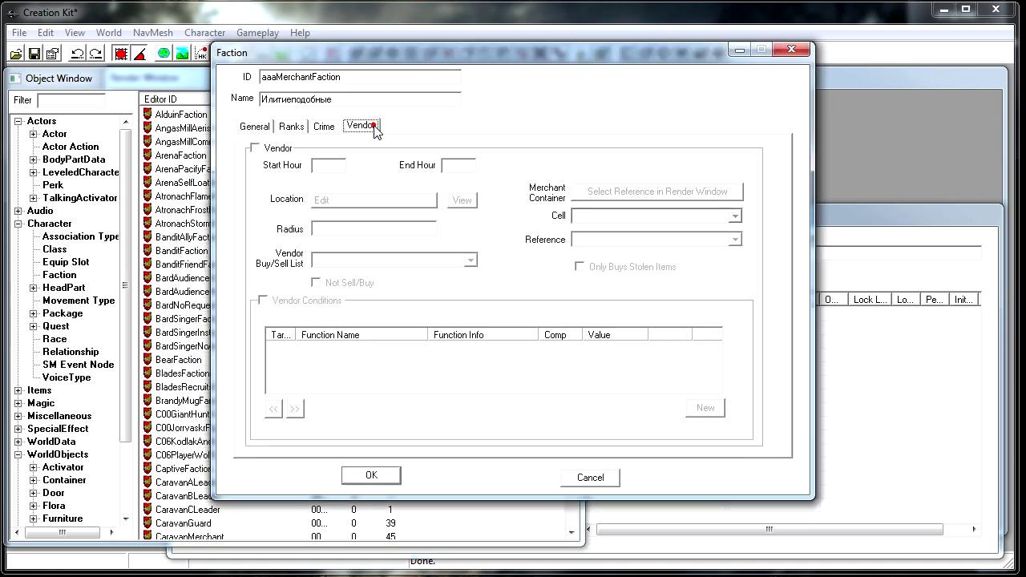
left_click(255, 147)
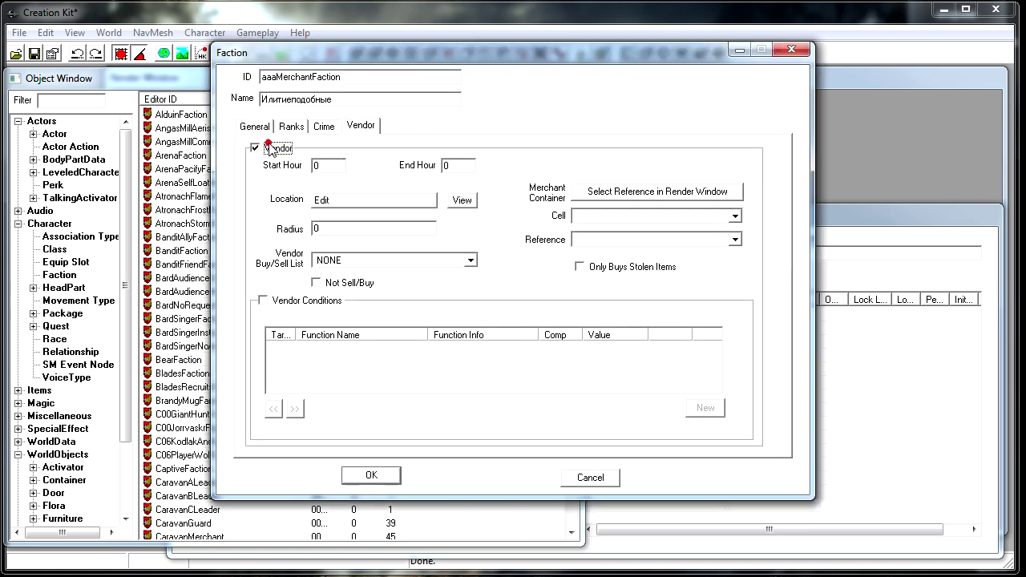
double_click(321, 166)
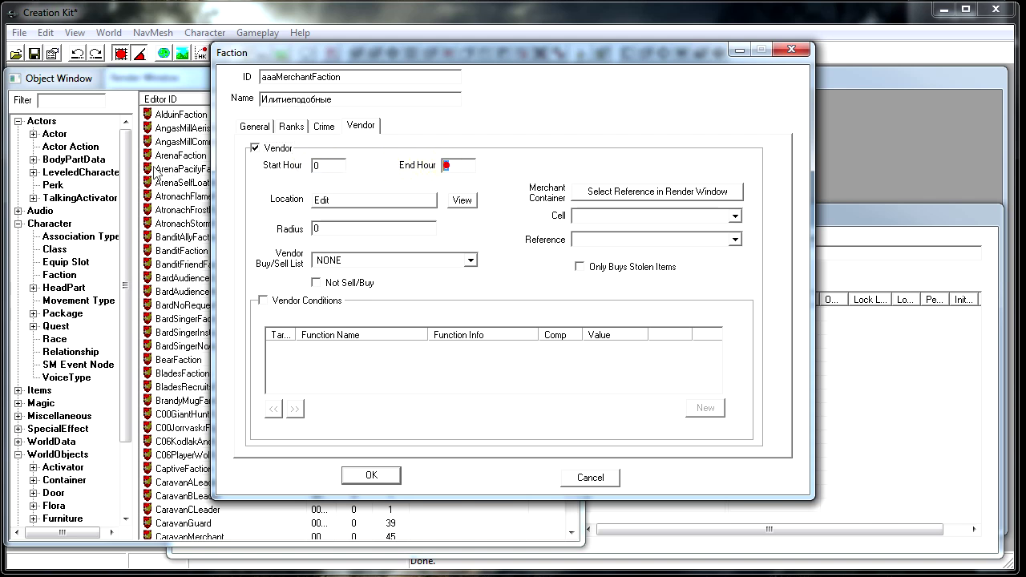
type("20")
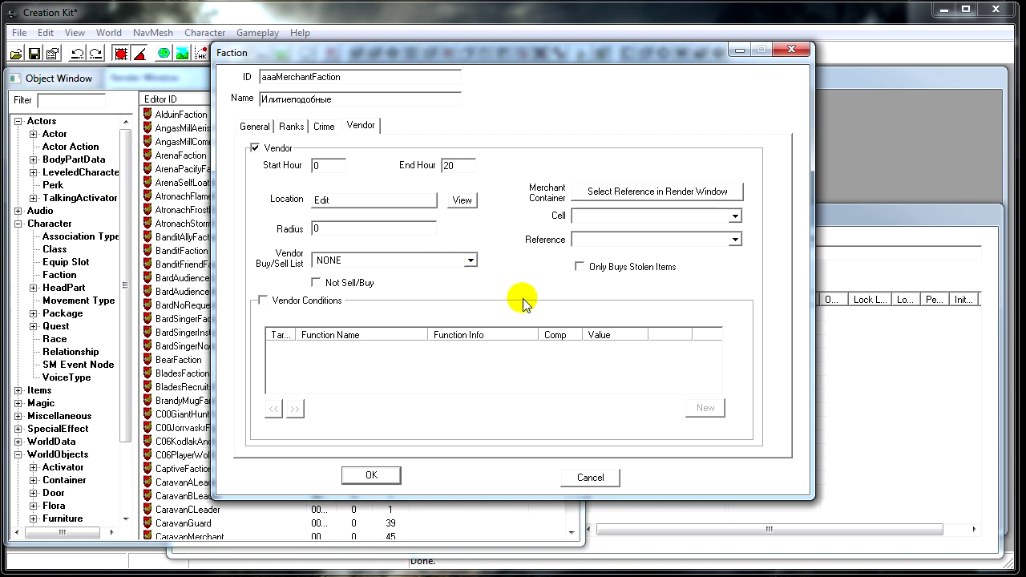
Step: Set the faction's vendor buy/sell list to VendorItemsBlacksmith and save the faction
left_click(332, 260)
left_click_drag(610, 287, 612, 351)
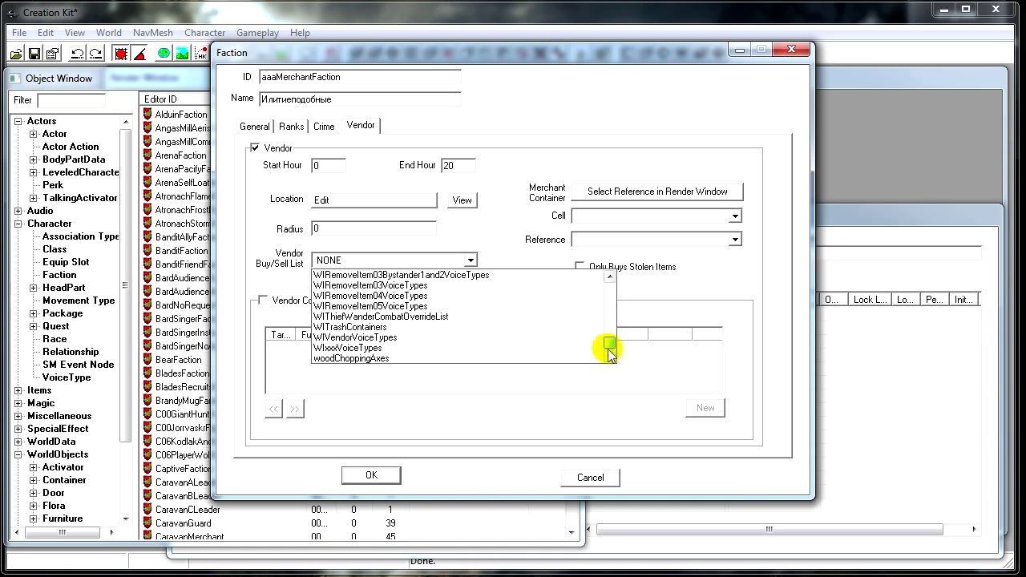
scroll(475, 338, "up", 2)
scroll(417, 346, "up", 10)
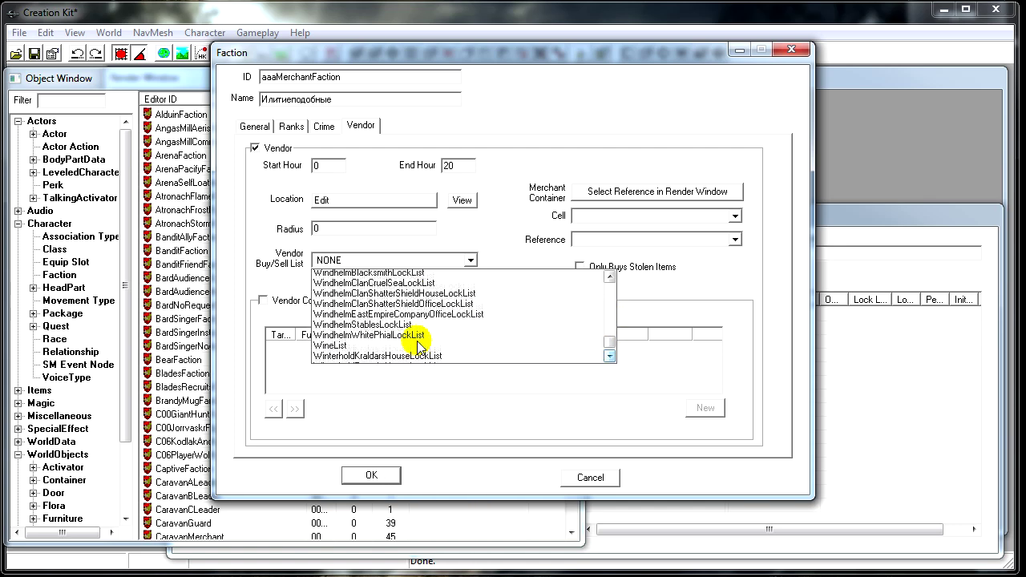
scroll(415, 361, "up", 10)
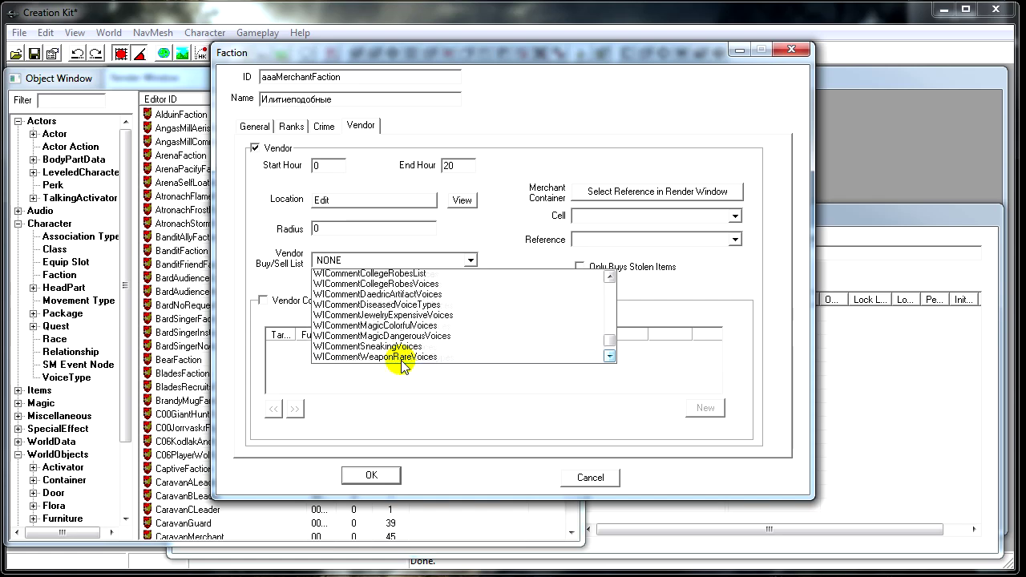
scroll(404, 362, "up", 10)
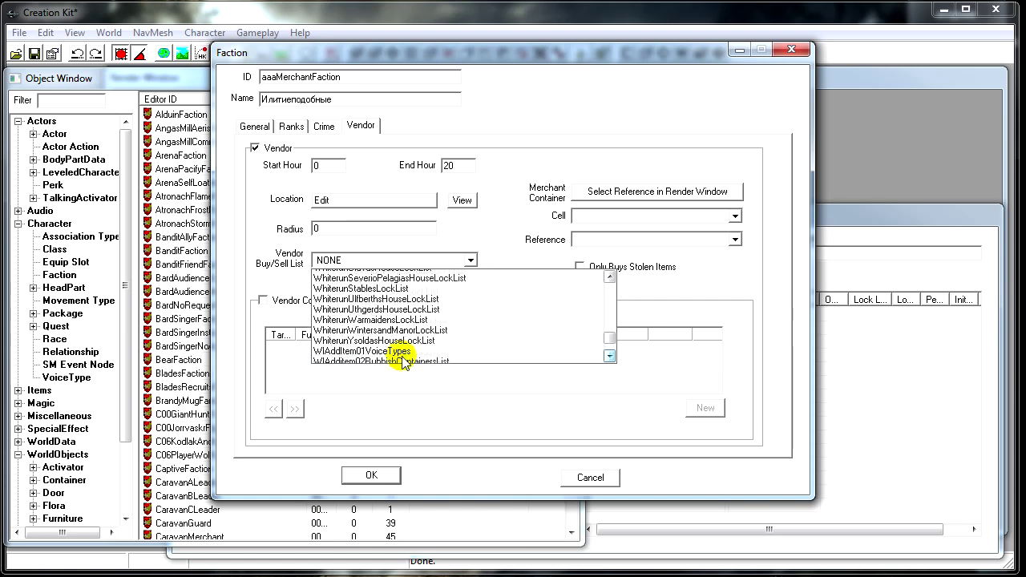
scroll(403, 361, "up", 10)
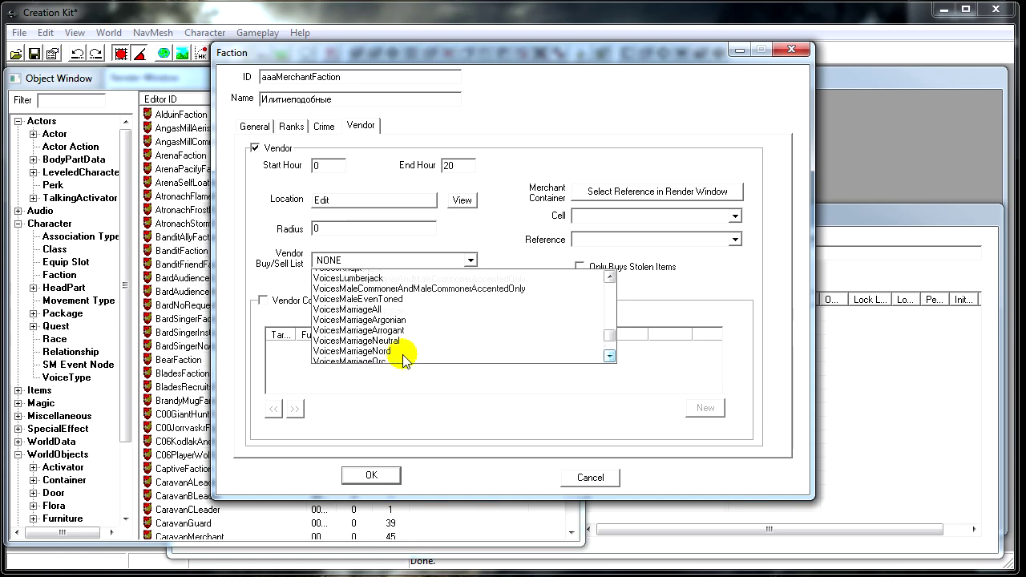
scroll(403, 348, "up", 5)
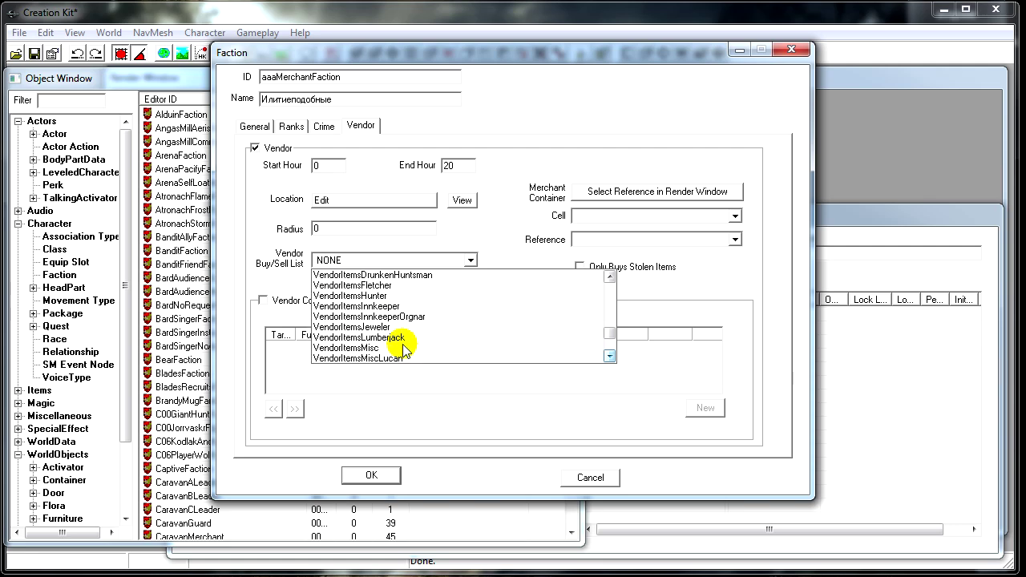
scroll(408, 296, "up", 3)
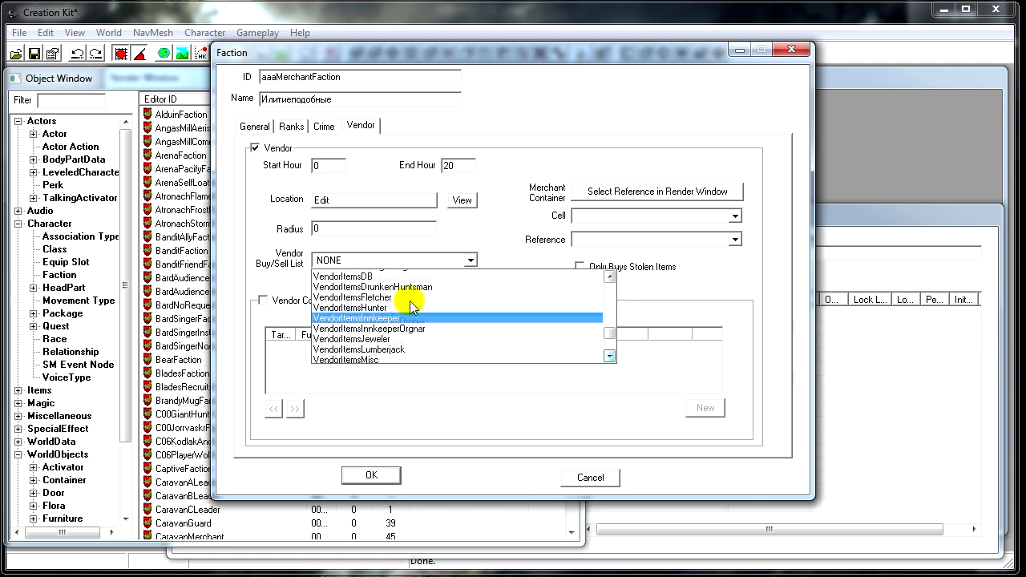
left_click(400, 306)
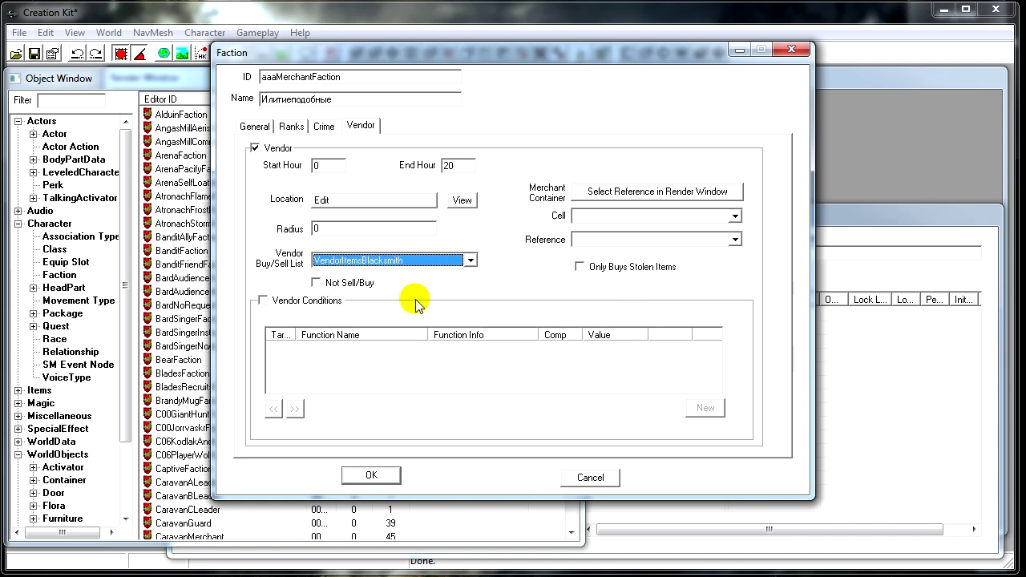
left_click(379, 476)
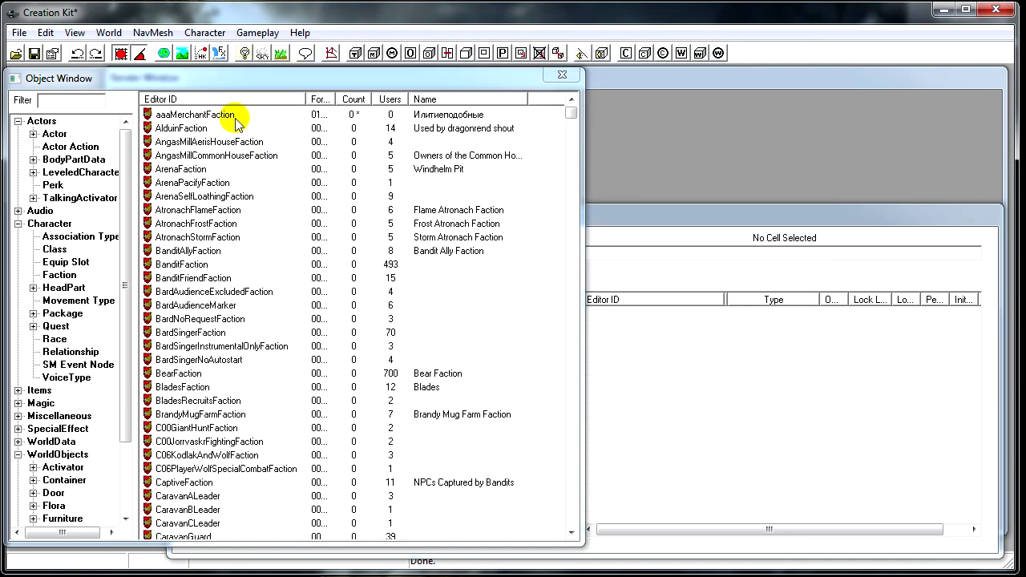
left_click(236, 116)
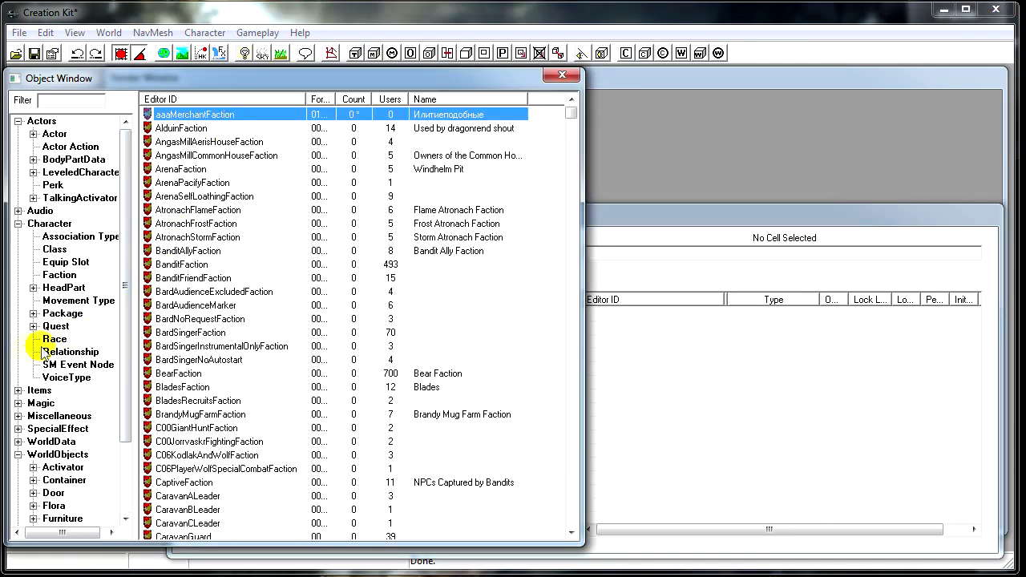
Step: Create a new quest under Character with ID aaaMerchantQuest and save it
left_click(56, 327)
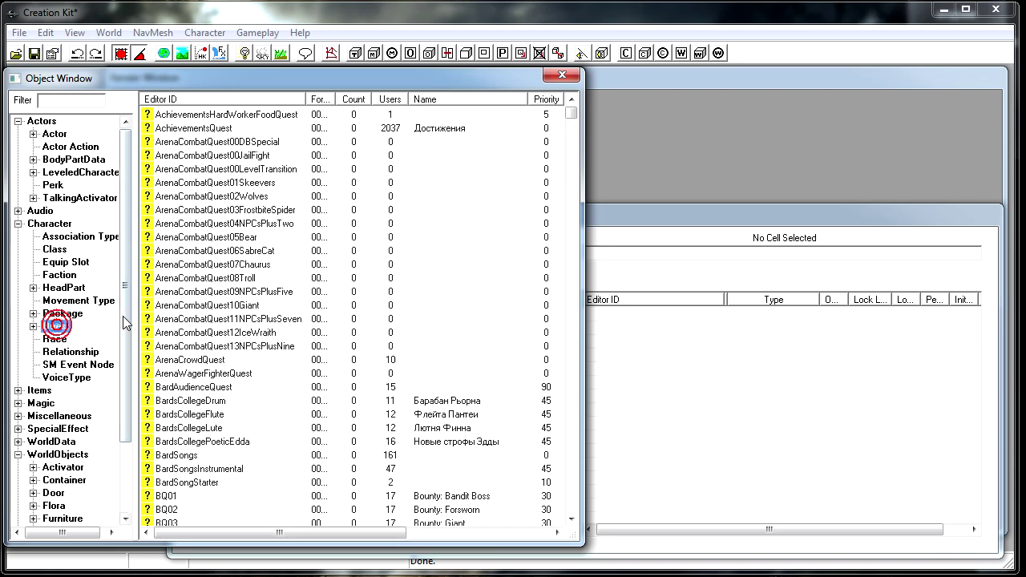
right_click(297, 251)
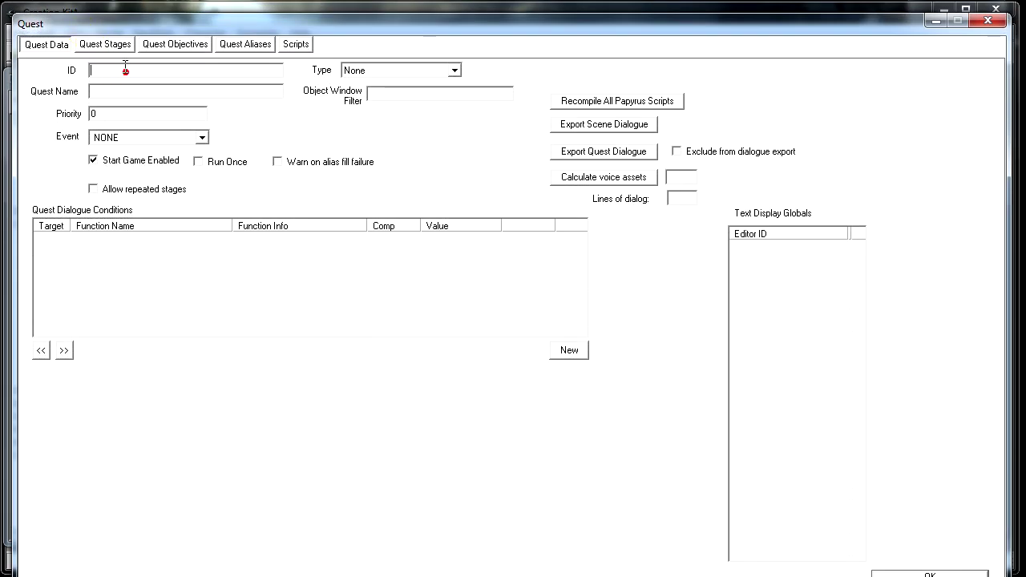
type("фф")
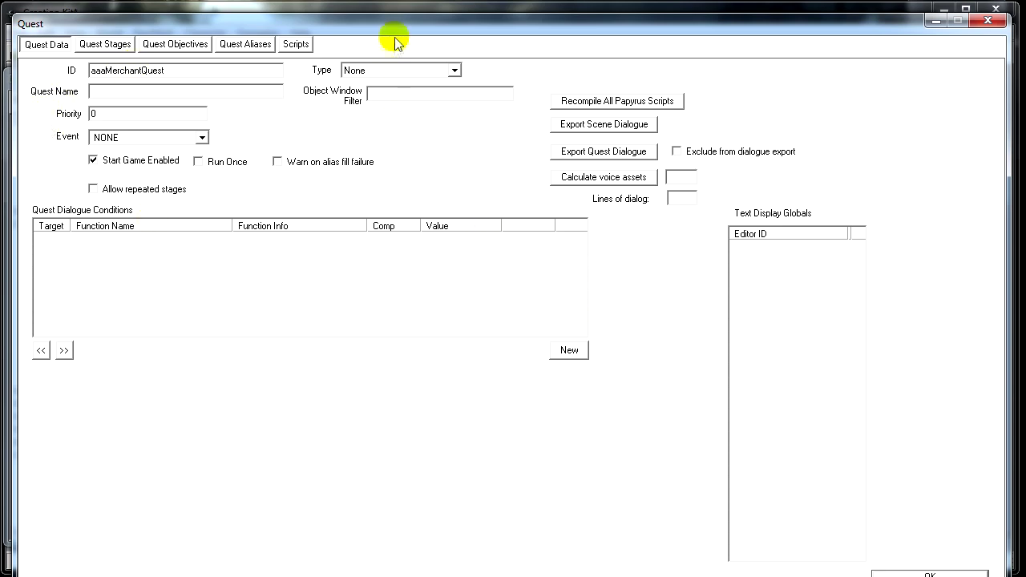
left_click(924, 575)
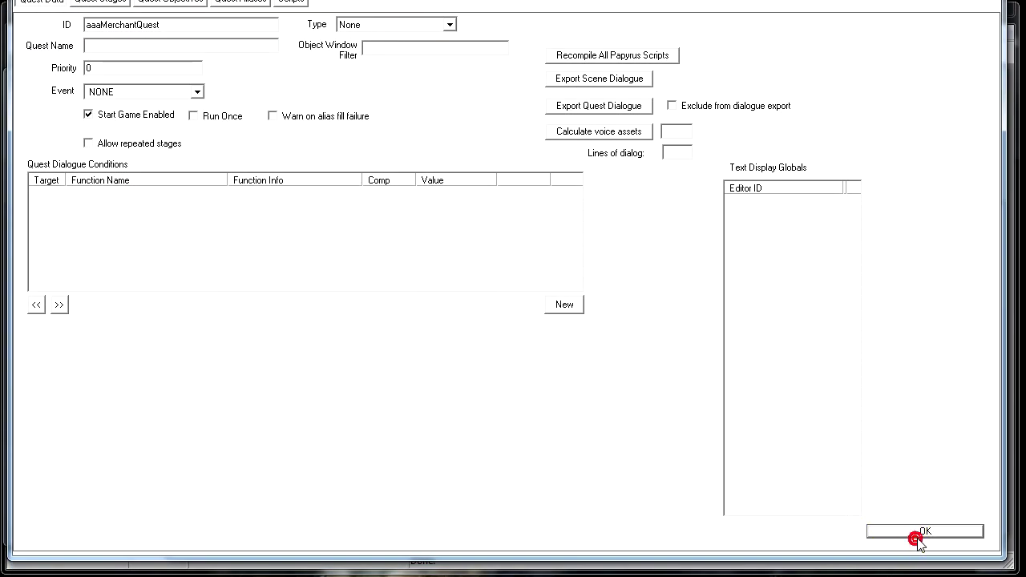
left_click(927, 531)
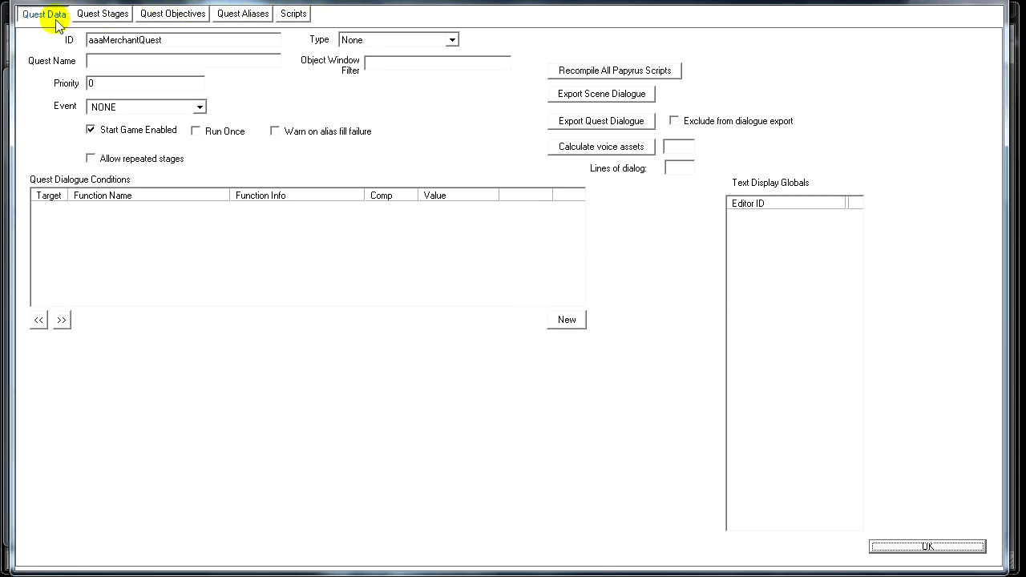
left_click(930, 546)
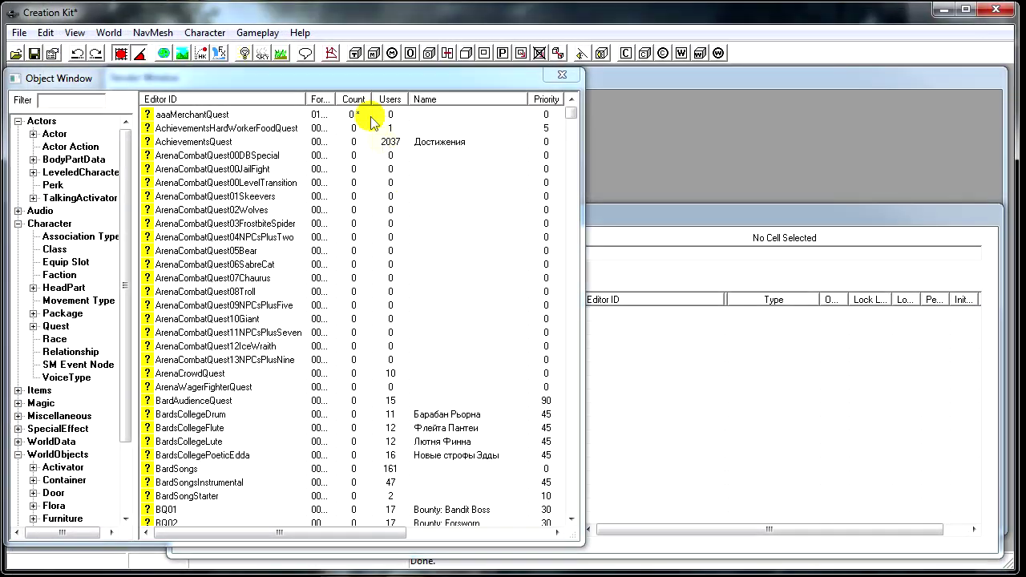
Step: Reopen aaaMerchantQuest and add a dialogue view with ID aaaMerchantDialog
double_click(355, 52)
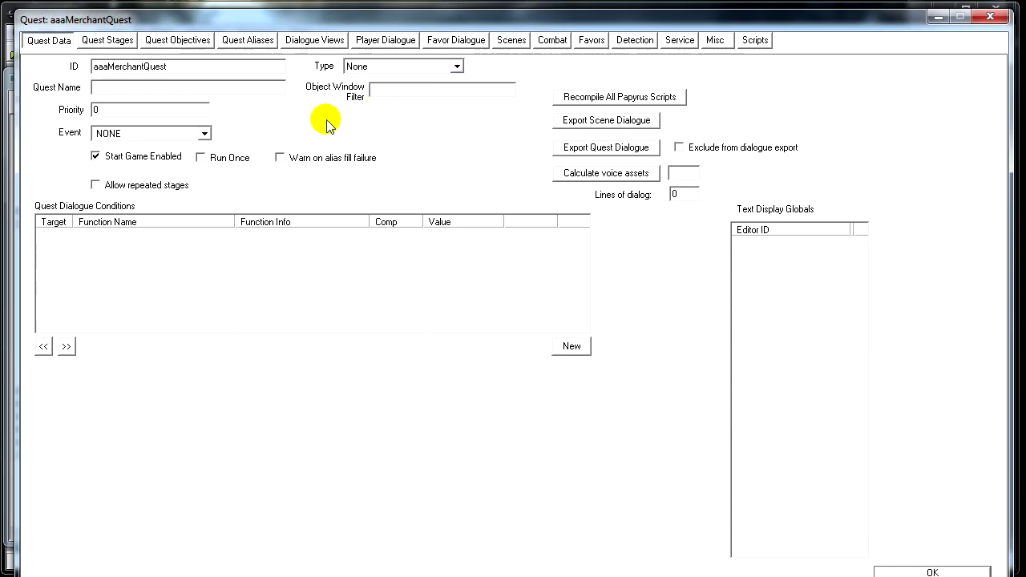
left_click(314, 39)
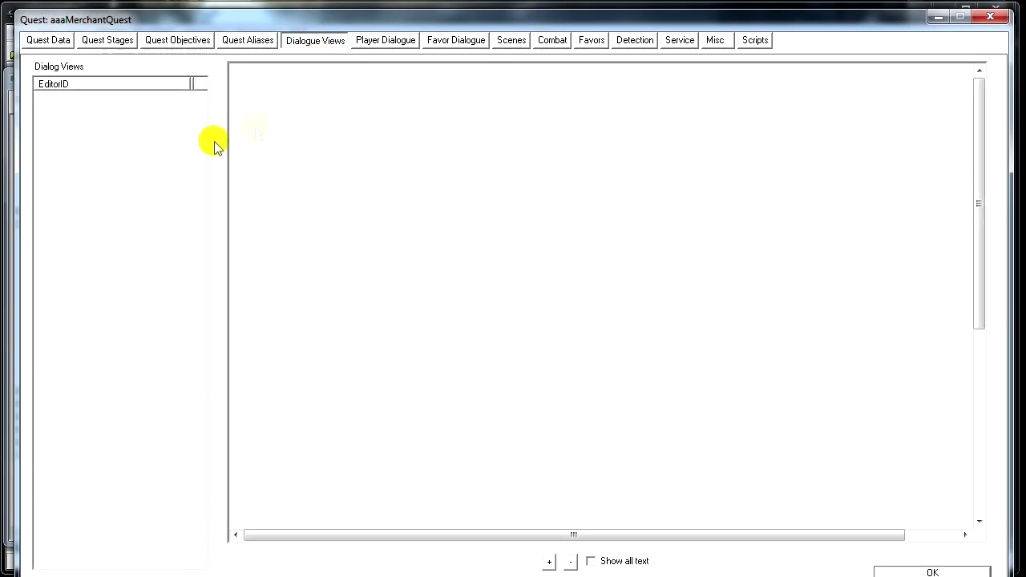
right_click(81, 110)
left_click(118, 122)
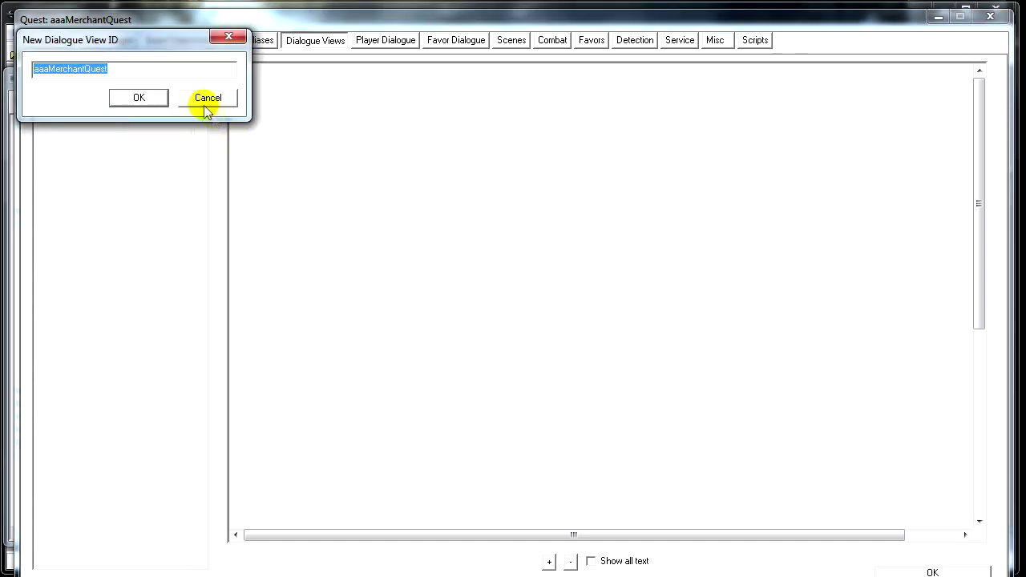
left_click(181, 77)
left_click(145, 99)
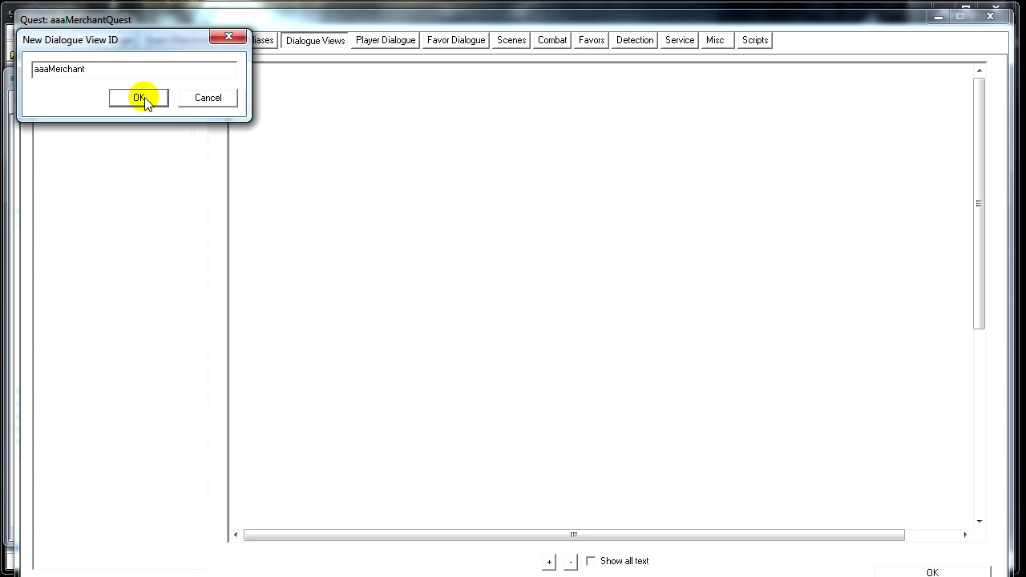
type("Dialog")
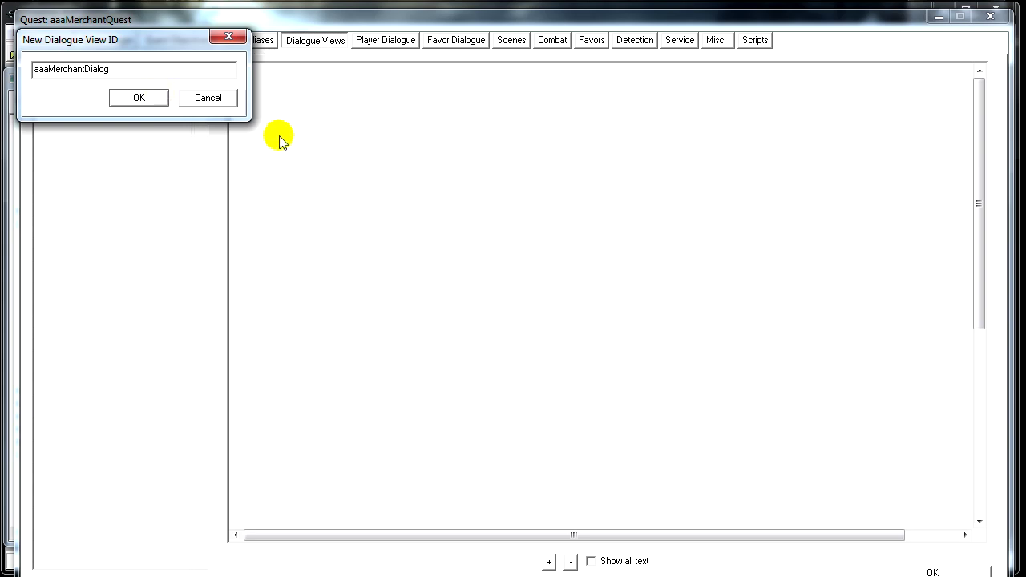
left_click(133, 98)
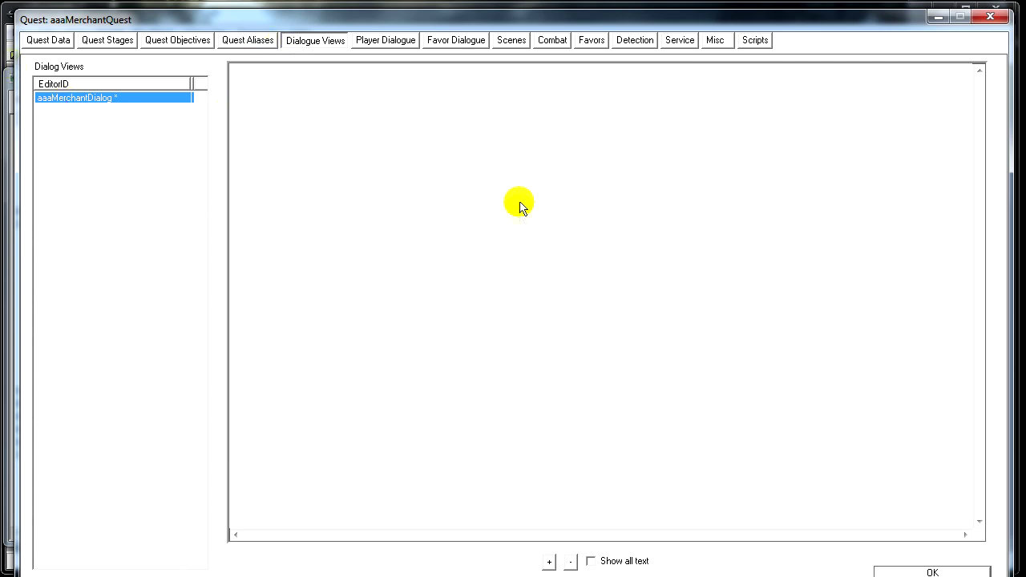
Step: Create a branch with ID aaaMerchantQuestBranch in the new dialogue view
right_click(526, 154)
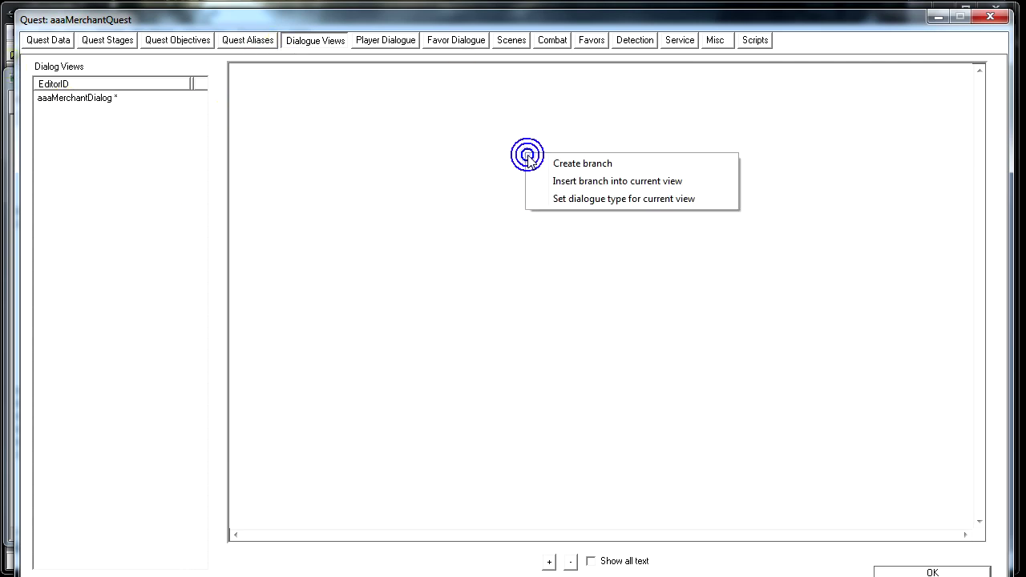
left_click(611, 165)
left_click_drag(165, 34, 454, 128)
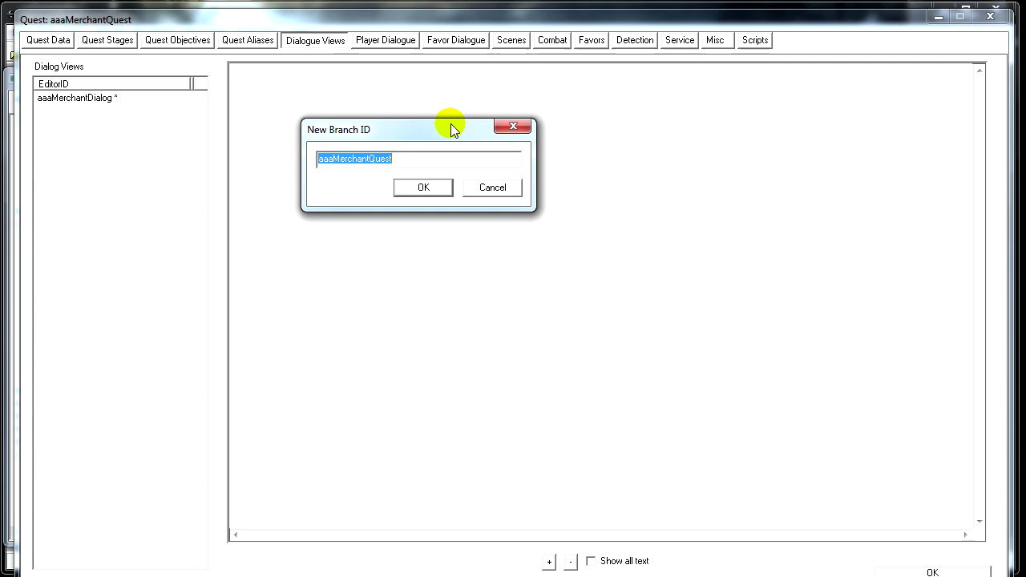
key("End")
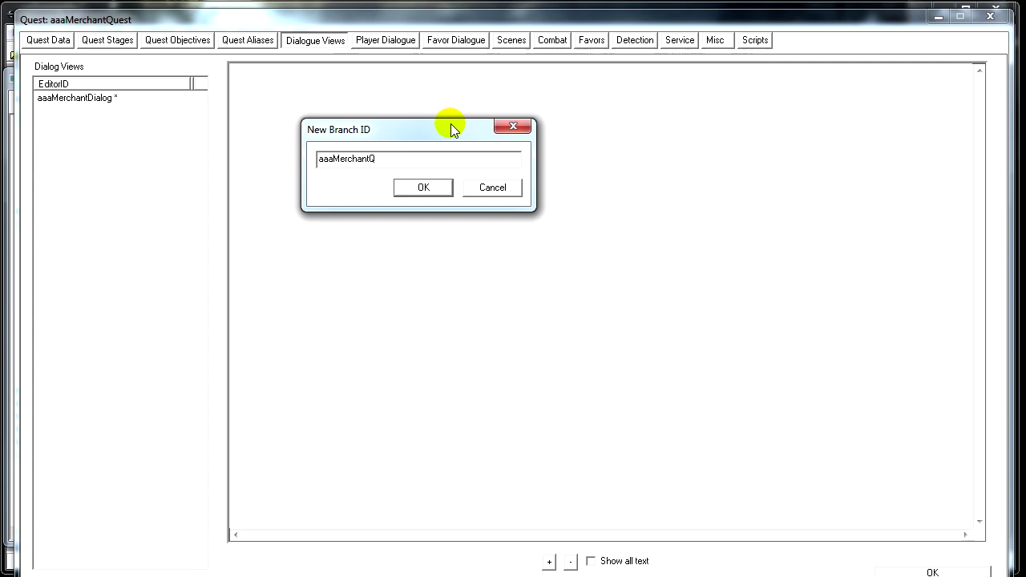
type("ues")
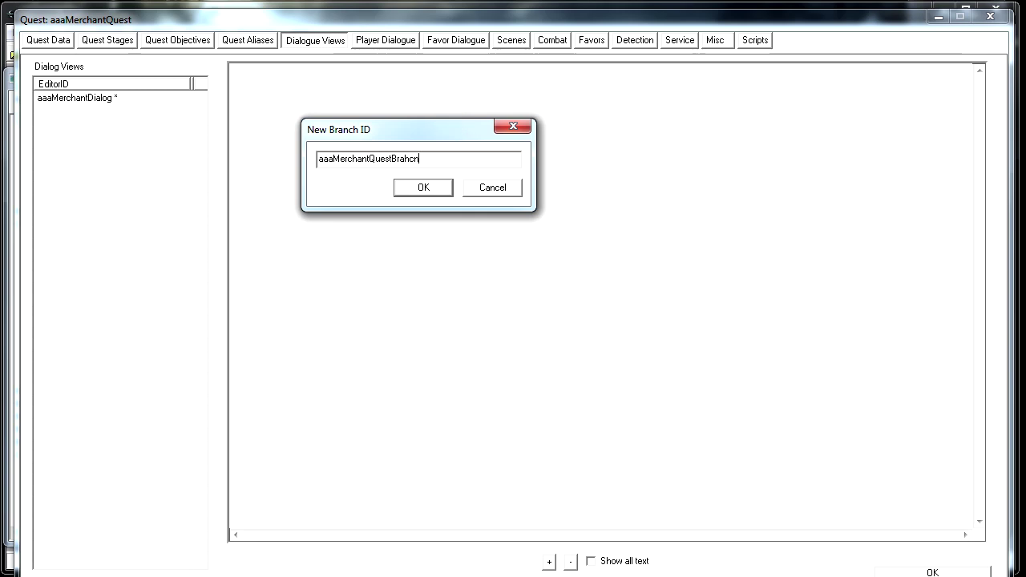
type("tBranch")
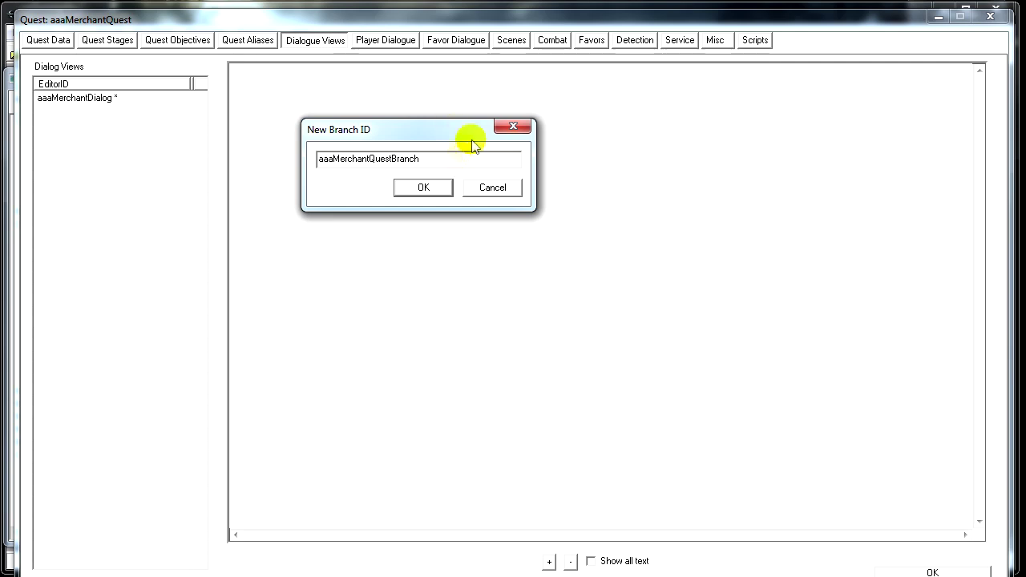
left_click(419, 187)
Step: Accept aaaMerchantQuestBranchTopic as the starting topic ID and move the branch box to the upper-left corner of the view's canvas
left_click_drag(140, 40, 298, 100)
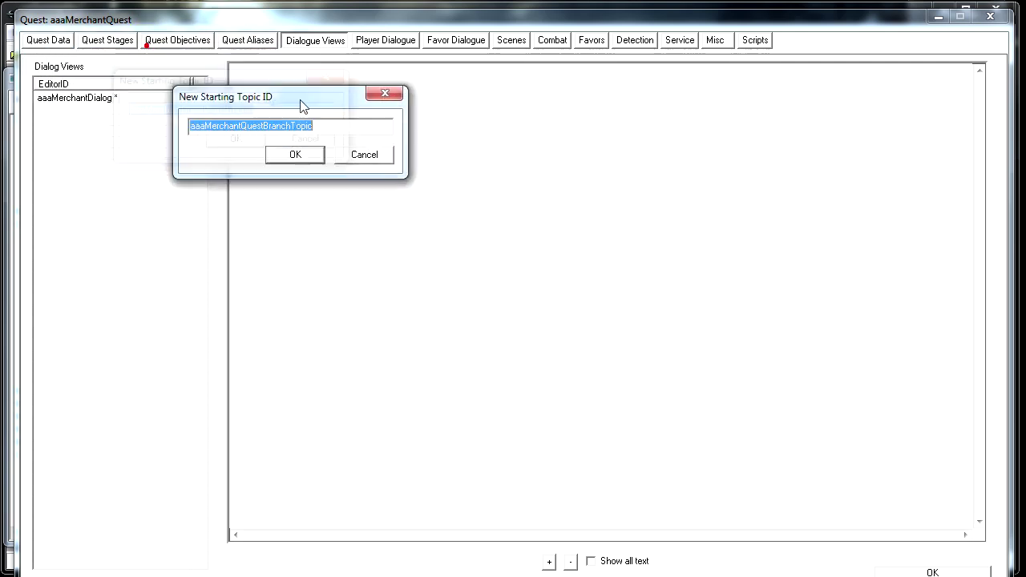
left_click(294, 154)
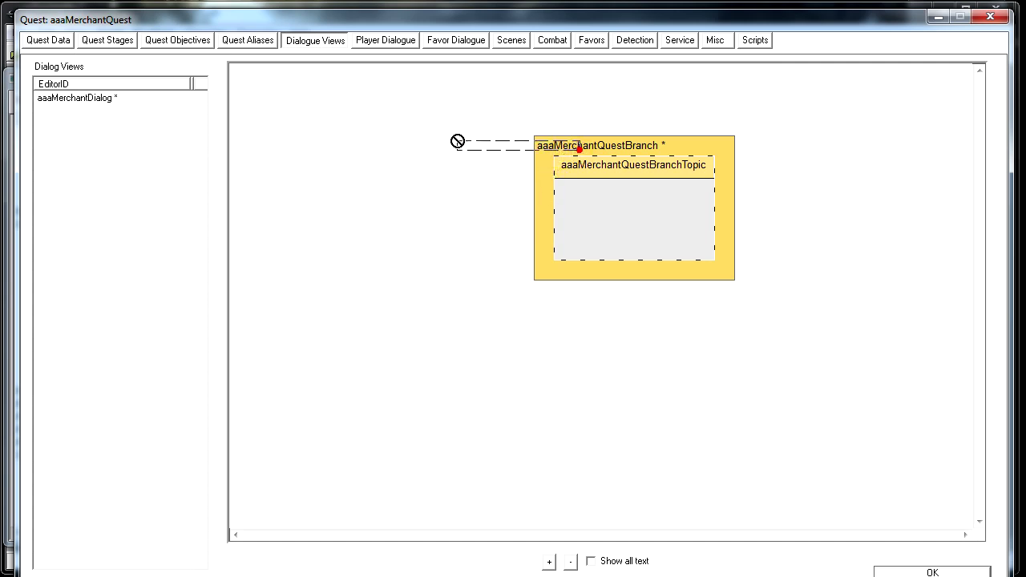
left_click_drag(653, 165, 395, 100)
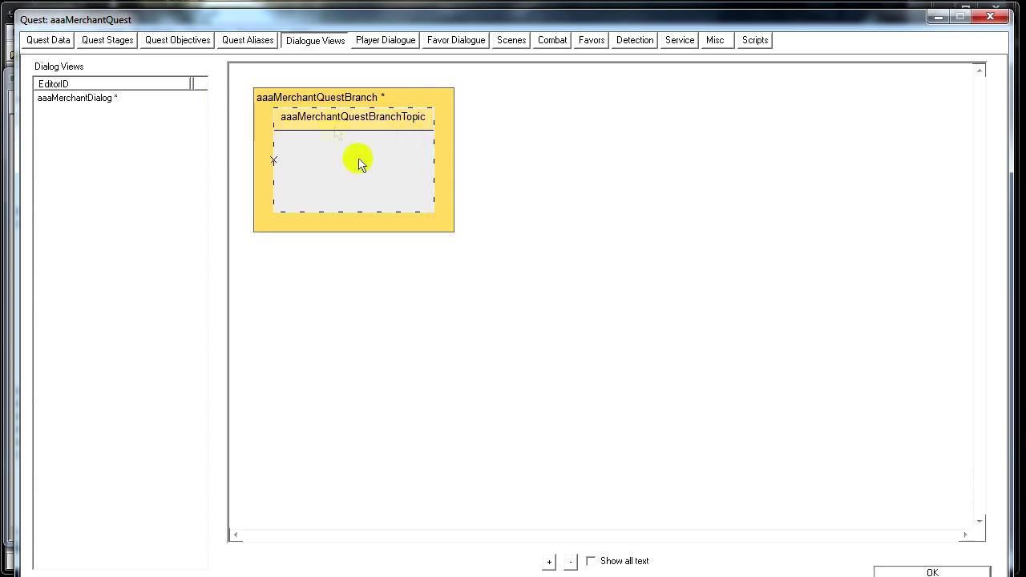
Step: Open aaaMerchantQuestBranchTopic and set its topic text to "Есть что на продажу?", ignoring all spell-check suggestions
double_click(360, 119)
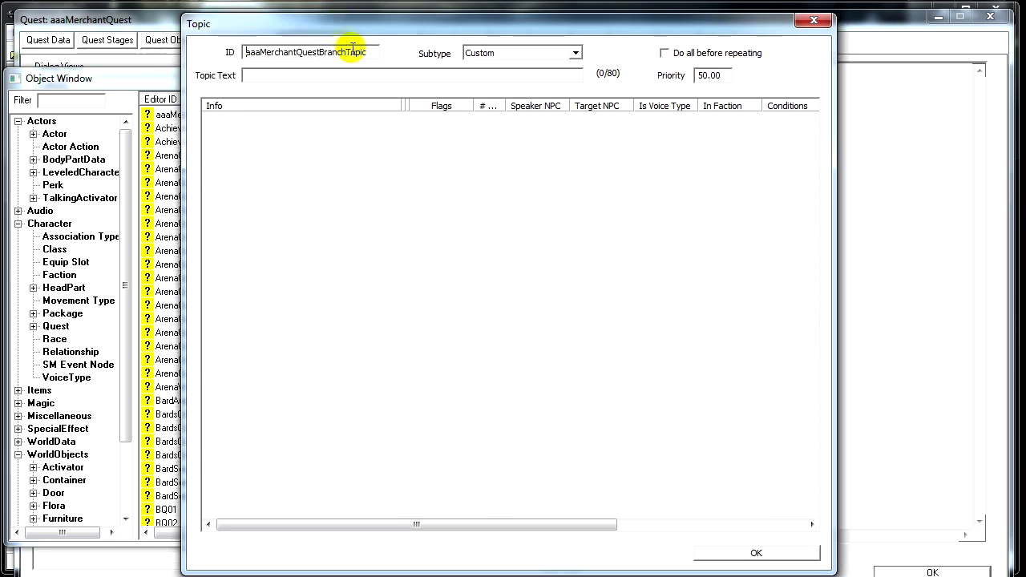
left_click_drag(369, 53, 155, 58)
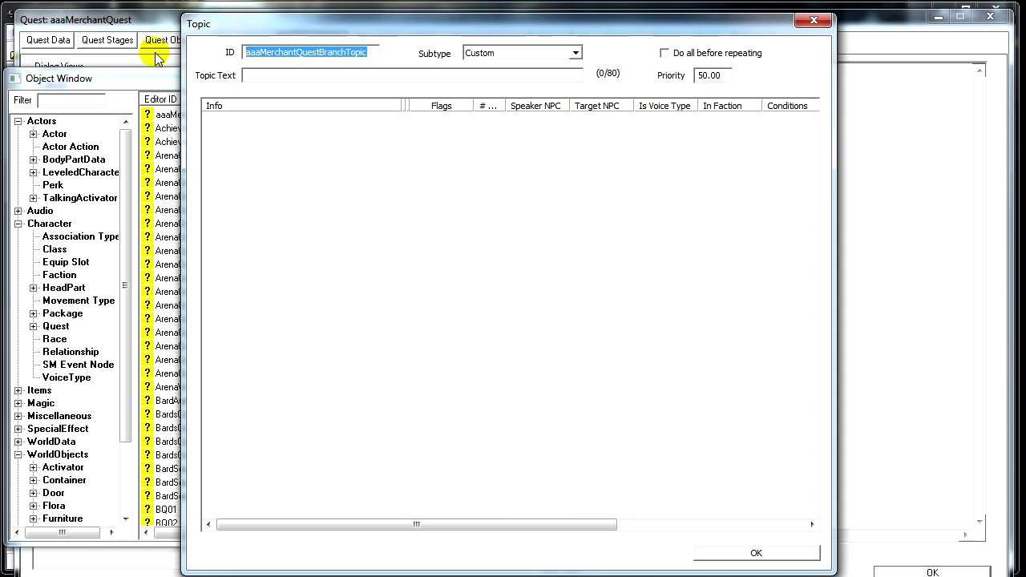
left_click(371, 53)
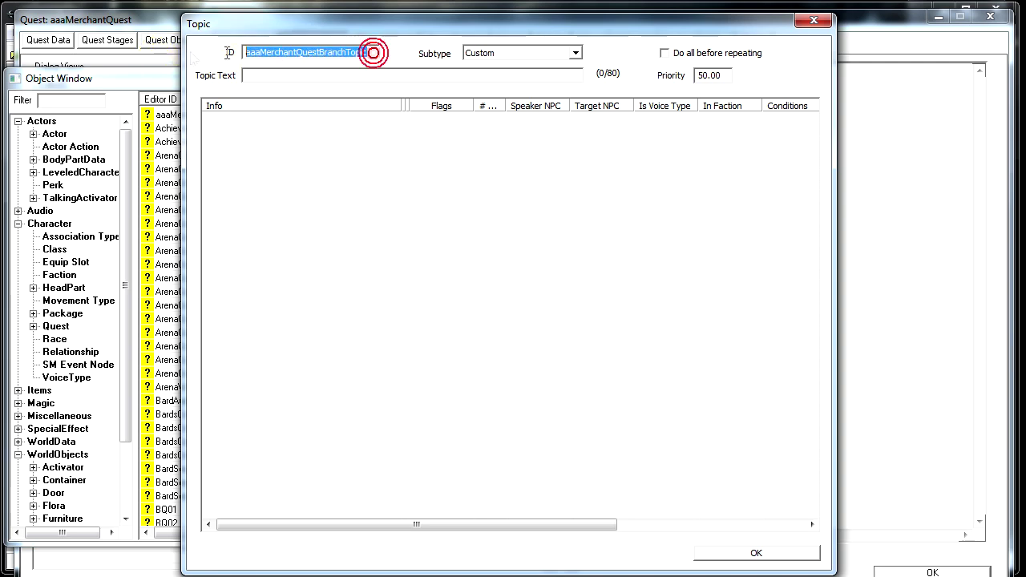
left_click_drag(371, 53, 171, 51)
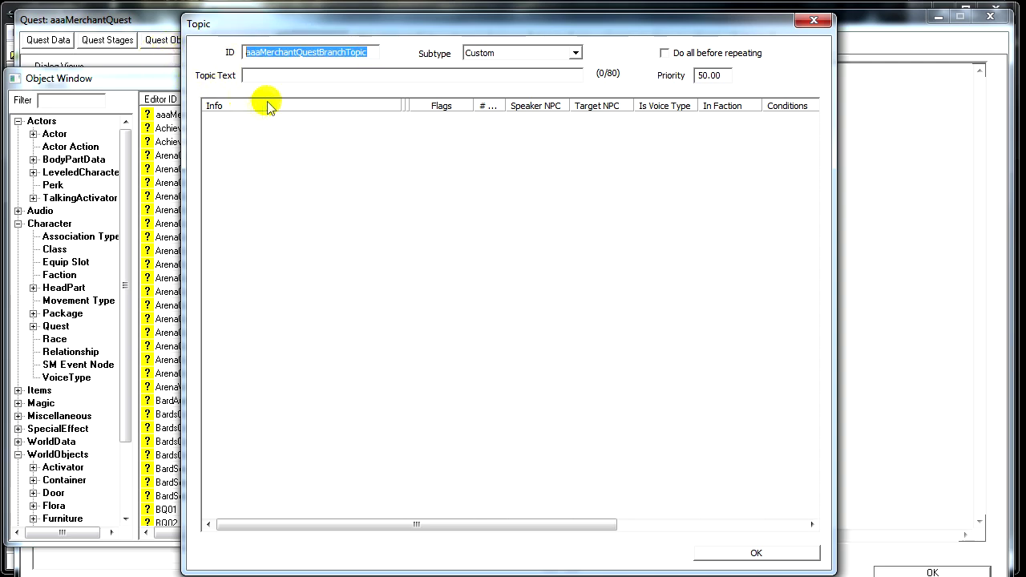
left_click(271, 75)
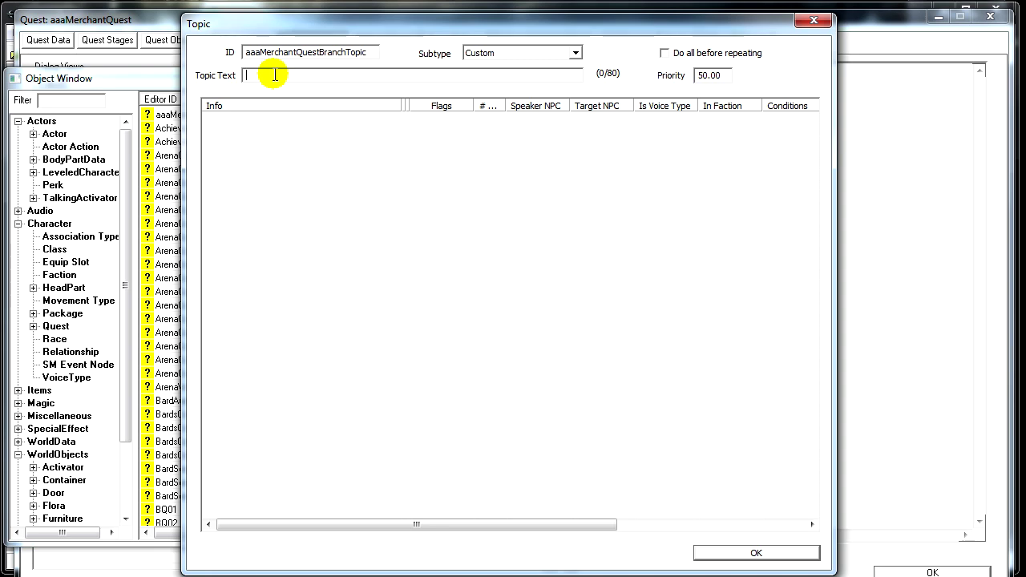
type("T")
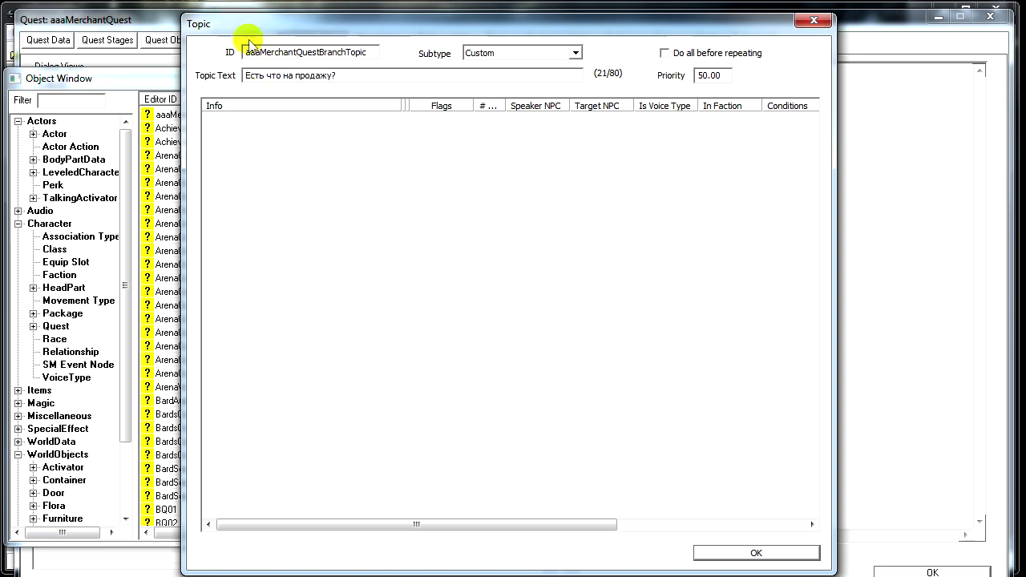
left_click(254, 136)
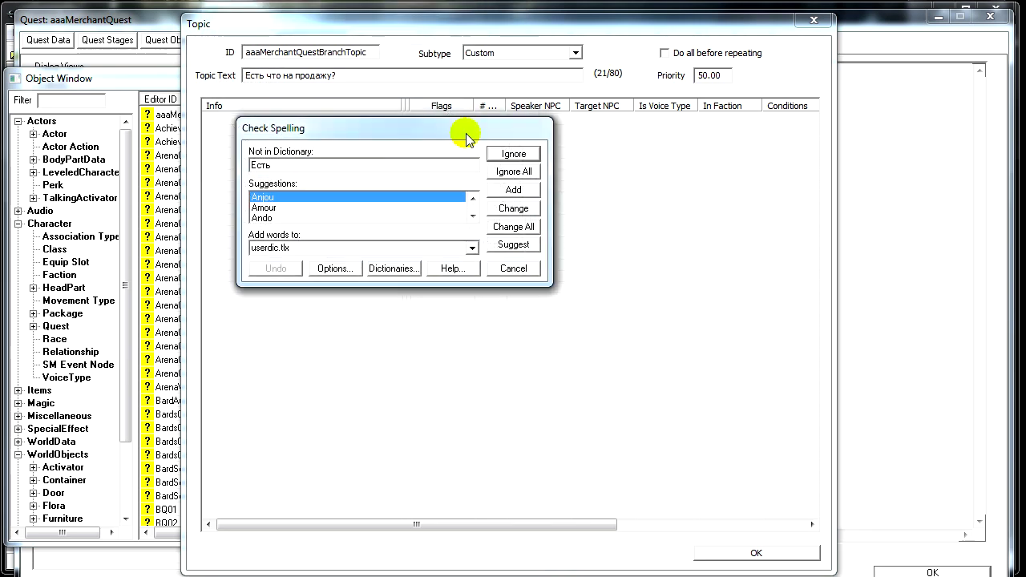
left_click(503, 172)
left_click(503, 174)
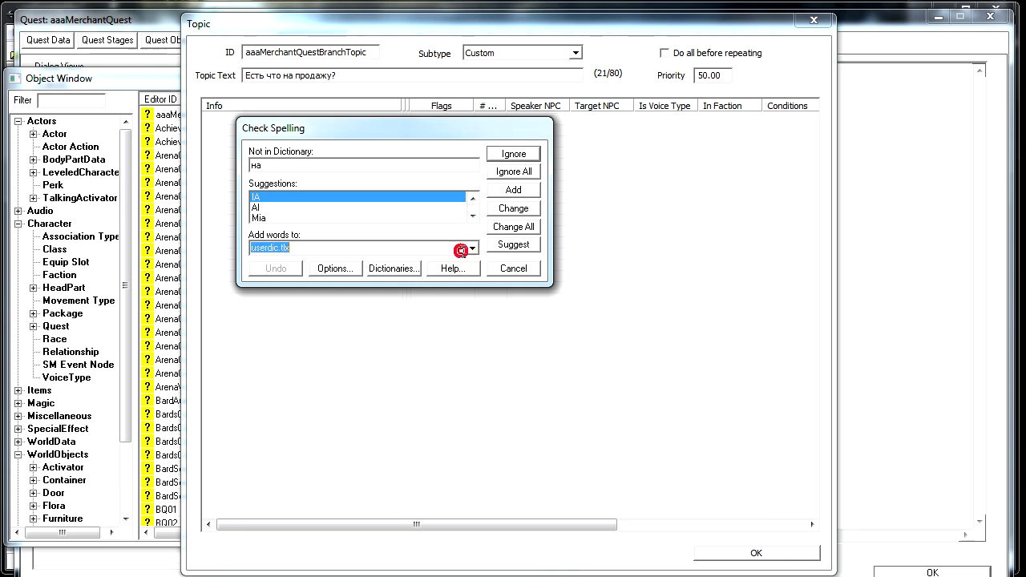
left_click(508, 173)
left_click(510, 173)
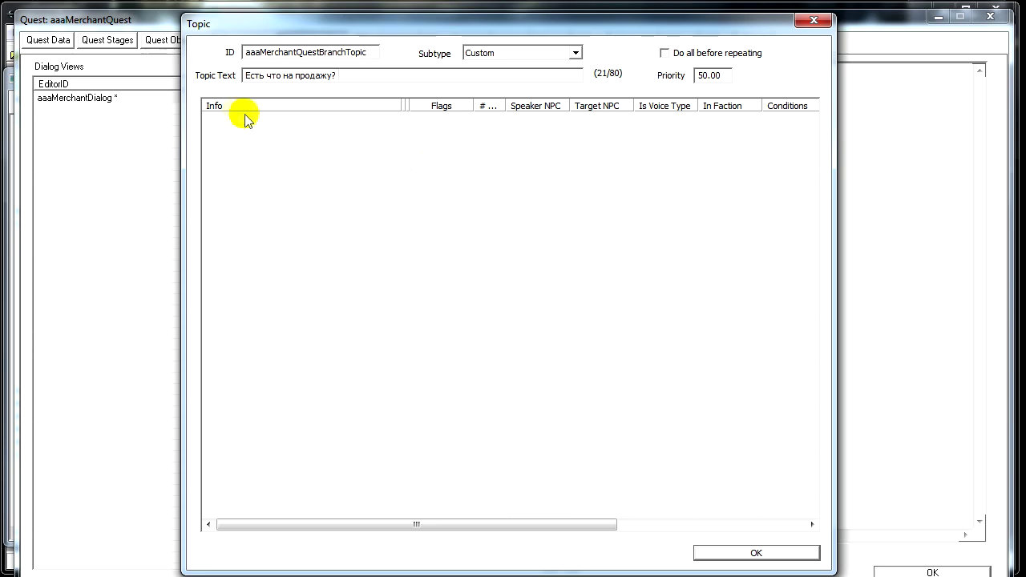
Step: Add a new info to the topic with the response text "Ну погляди, коль уж пришел.", ignoring the spell-check suggestions
right_click(355, 130)
left_click(384, 145)
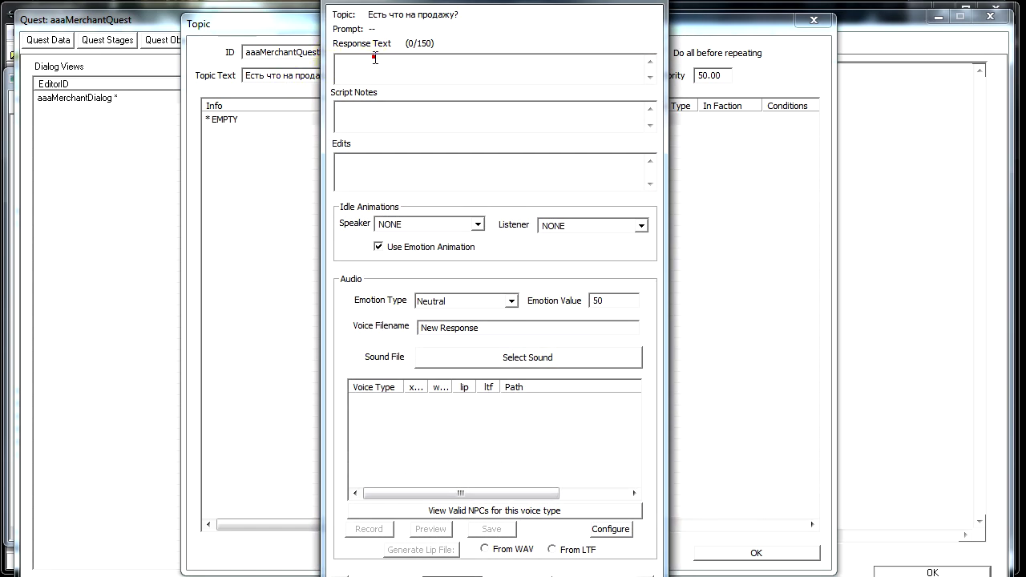
type("Ну погляди, коль уж пришел.")
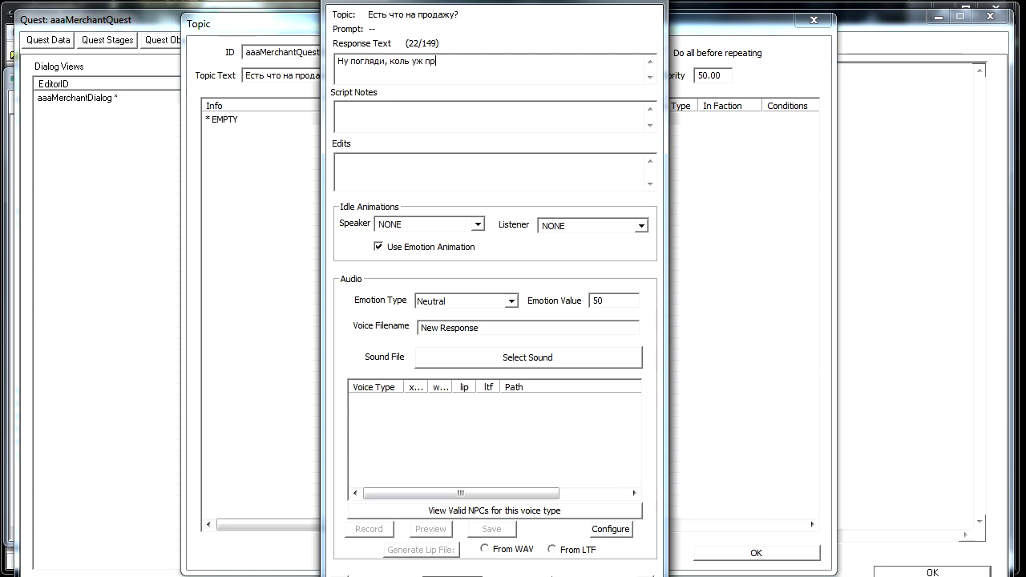
left_click(394, 115)
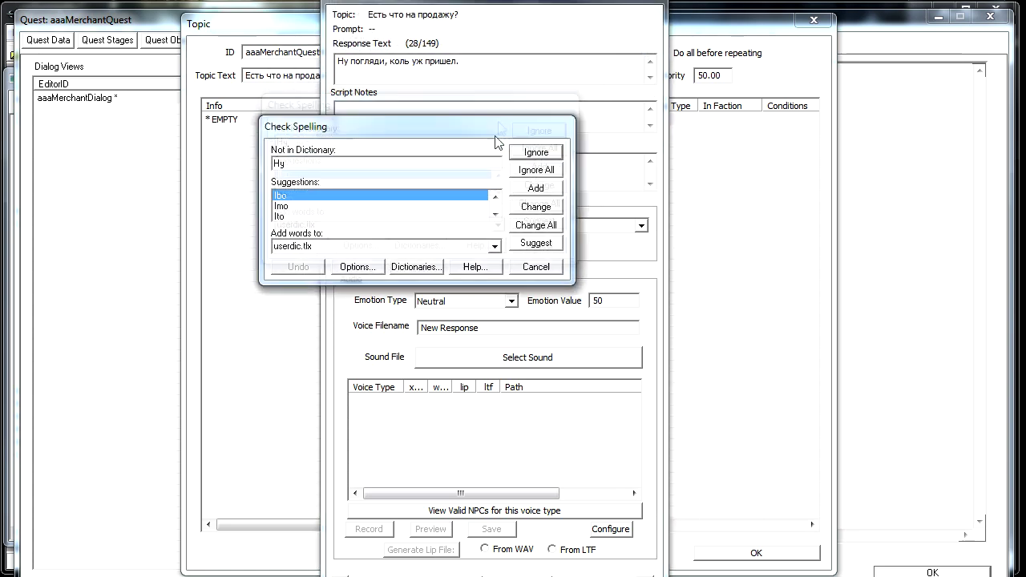
left_click(534, 182)
left_click(534, 182)
left_click(534, 182)
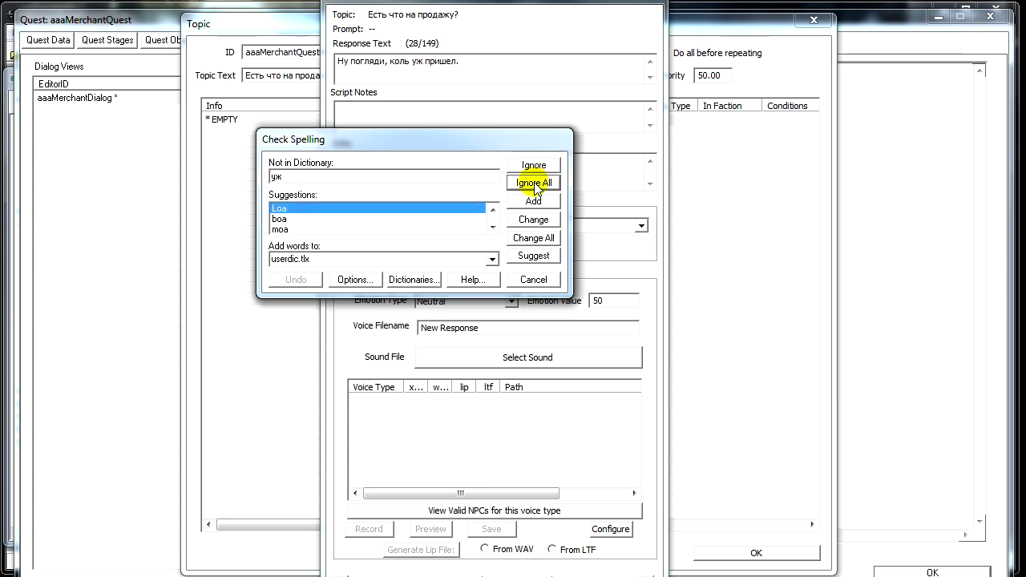
left_click(534, 182)
left_click(534, 182)
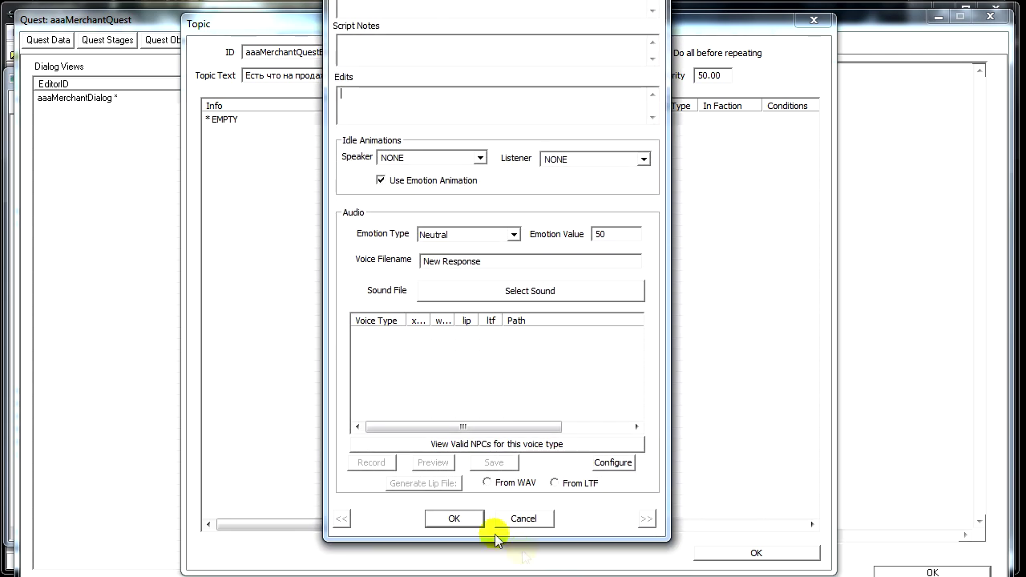
left_click(453, 518)
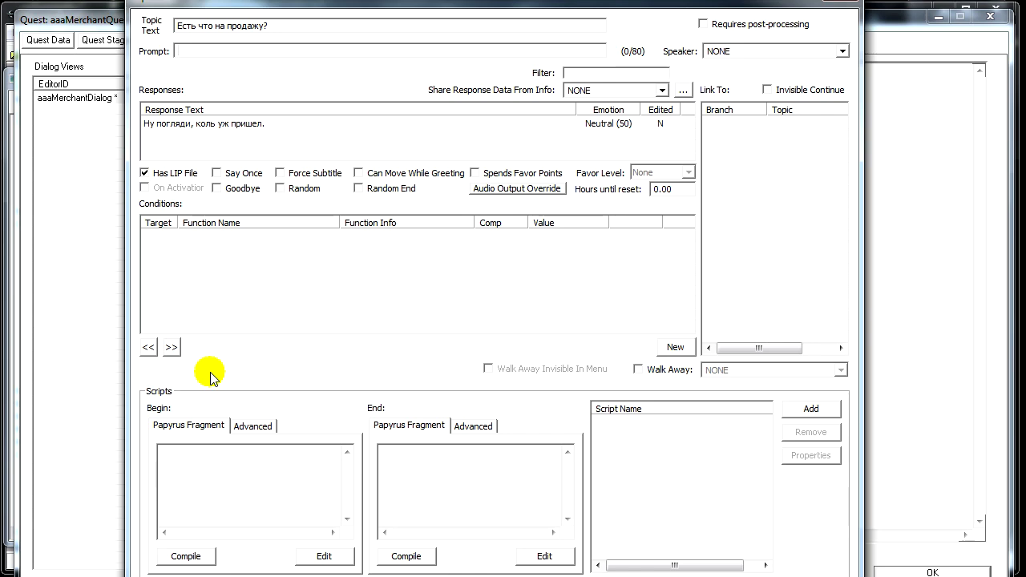
Step: Add a GetIsID condition to the topic info that requires the subject to be the actor aaaMerchantNPC (== 1)
right_click(216, 267)
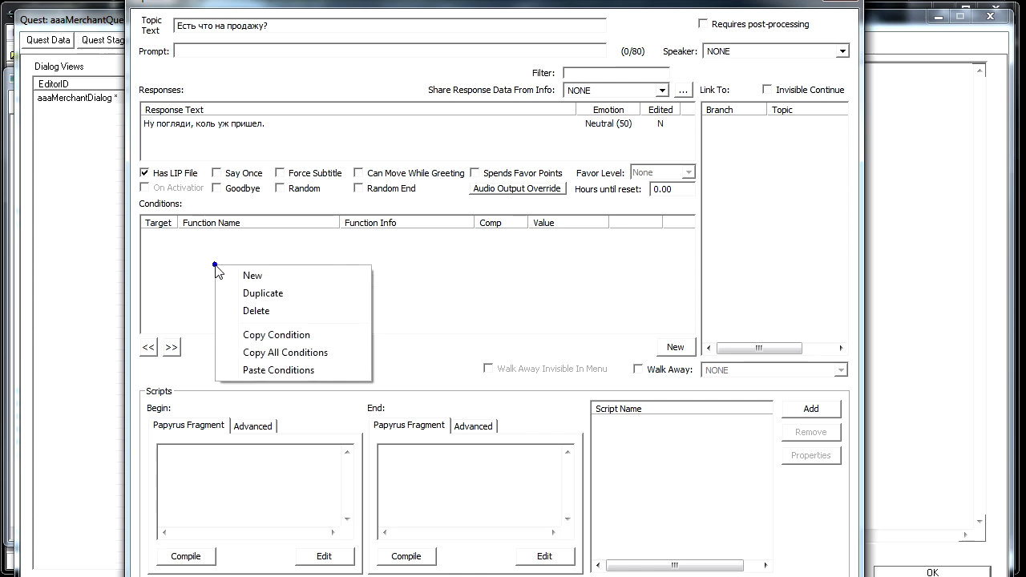
left_click(237, 275)
left_click_drag(247, 307, 259, 264)
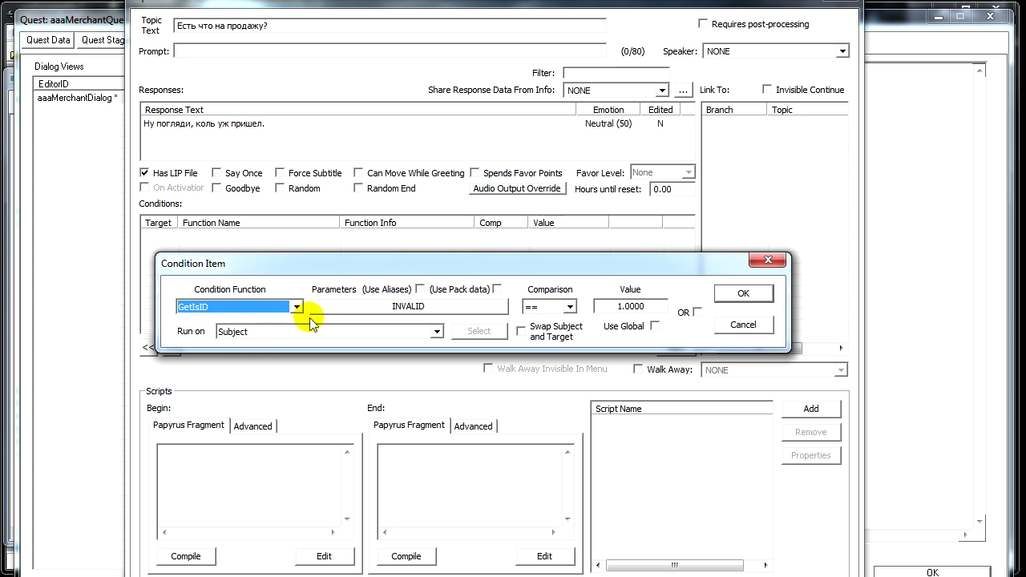
left_click(398, 307)
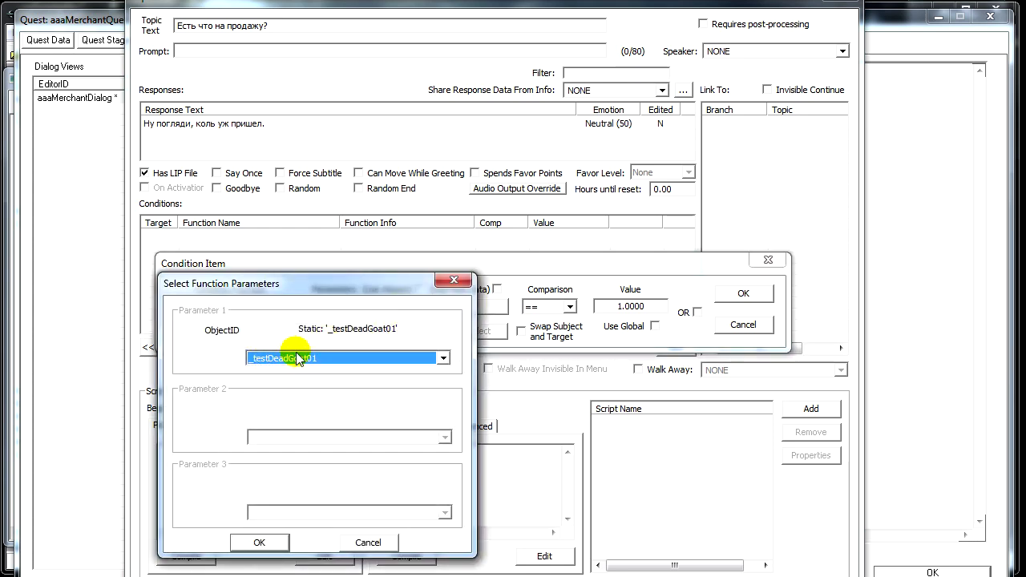
left_click(313, 358)
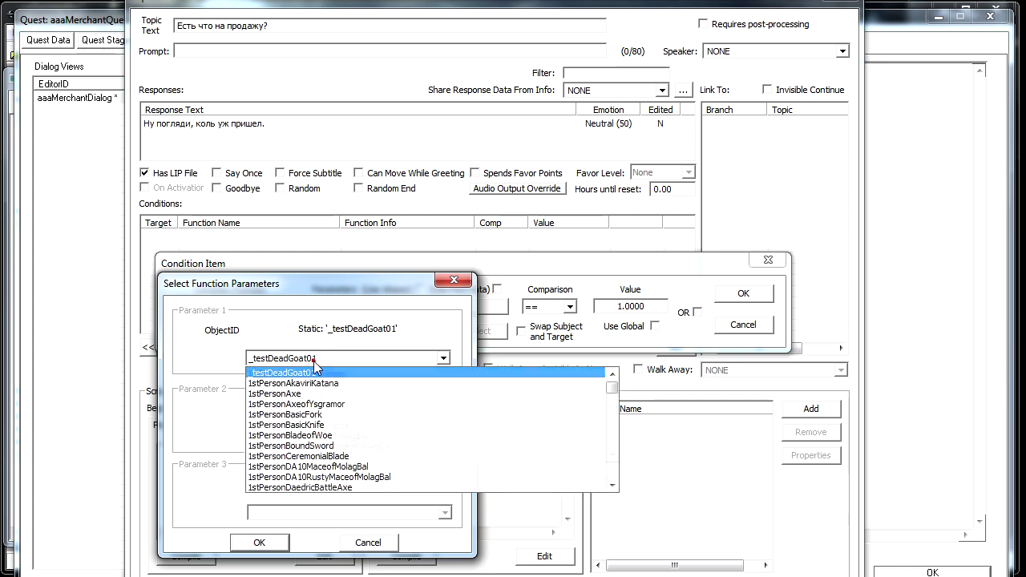
scroll(365, 433, "down", 10)
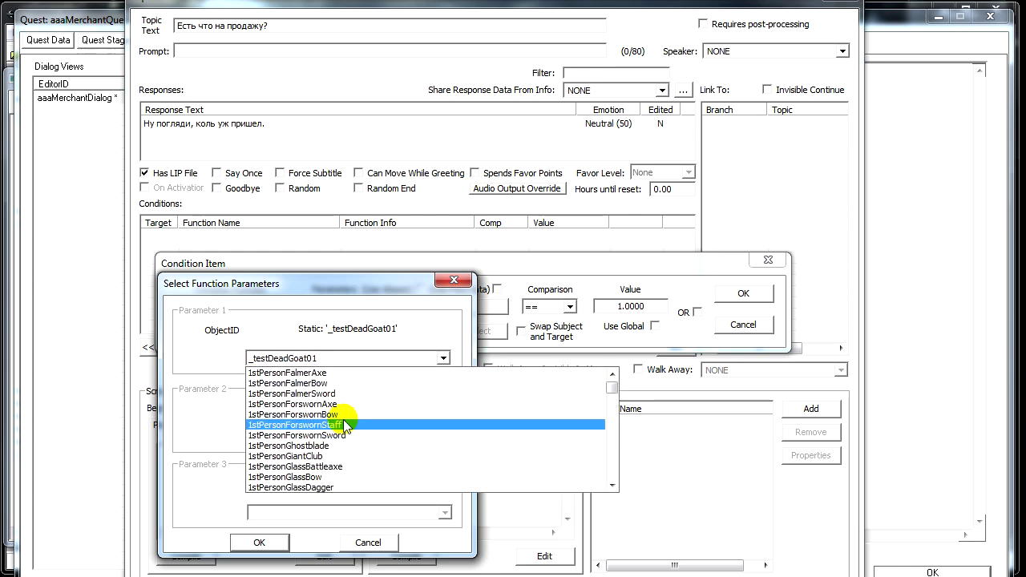
scroll(345, 425, "down", 5)
left_click(315, 353)
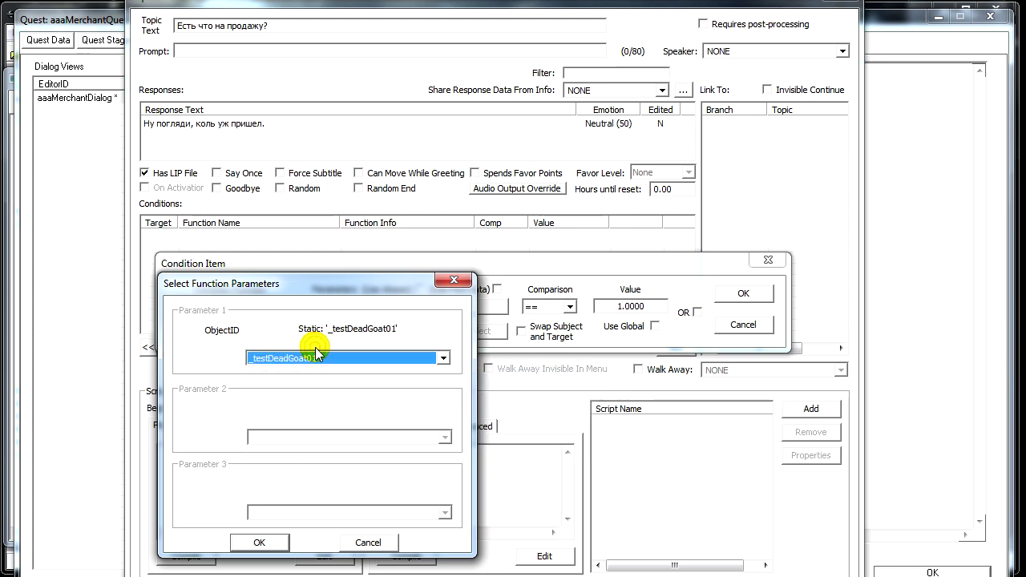
left_click(319, 358)
scroll(364, 418, "down", 15)
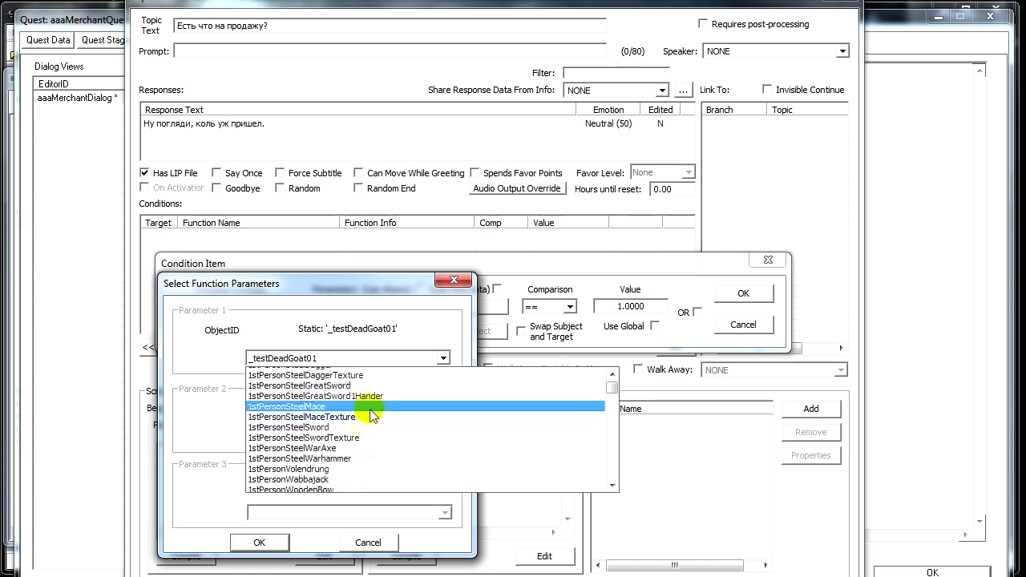
scroll(373, 416, "down", 10)
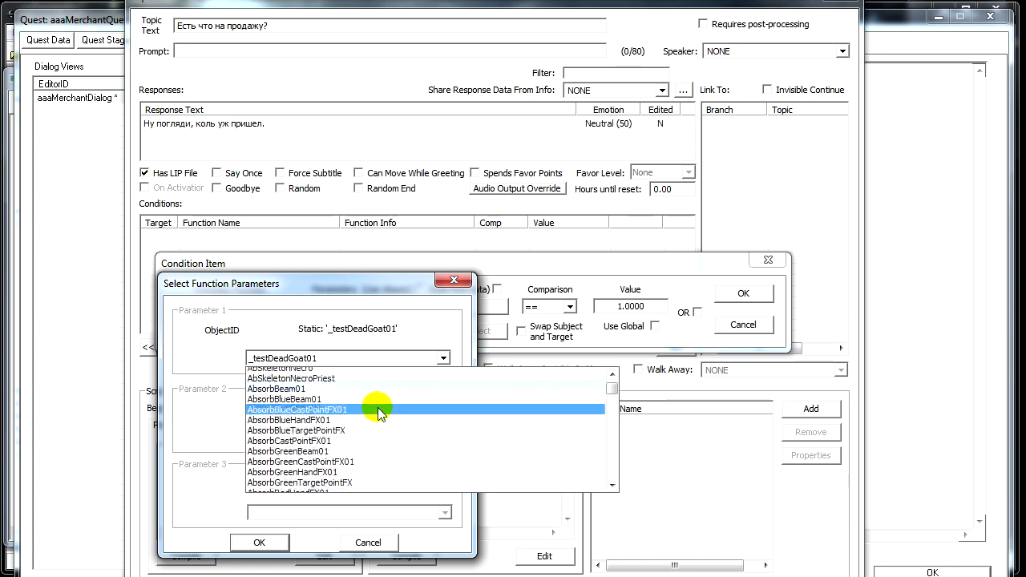
scroll(377, 409, "up", 12)
scroll(376, 411, "up", 12)
scroll(369, 413, "down", 6)
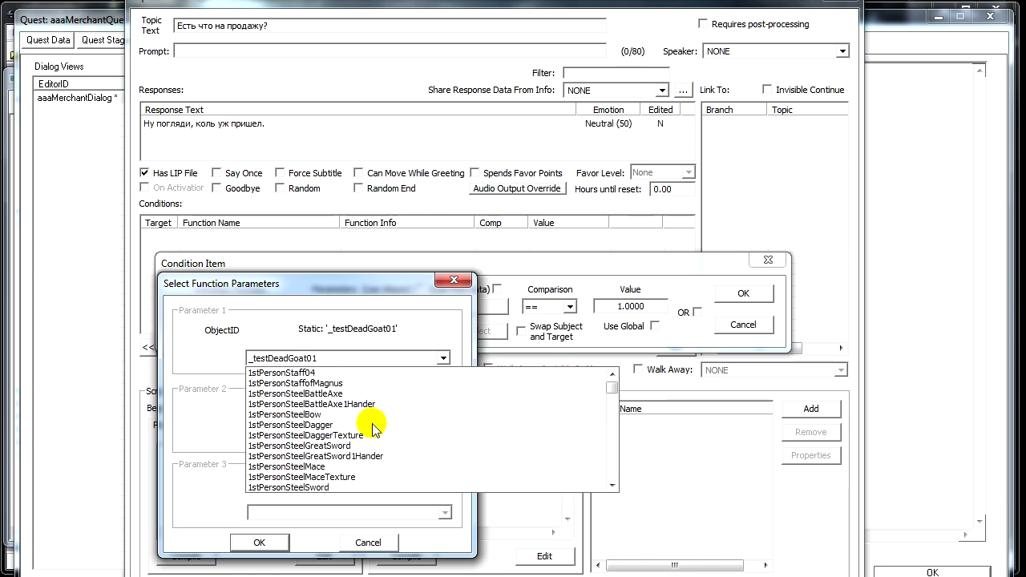
scroll(377, 421, "down", 3)
scroll(374, 423, "up", 3)
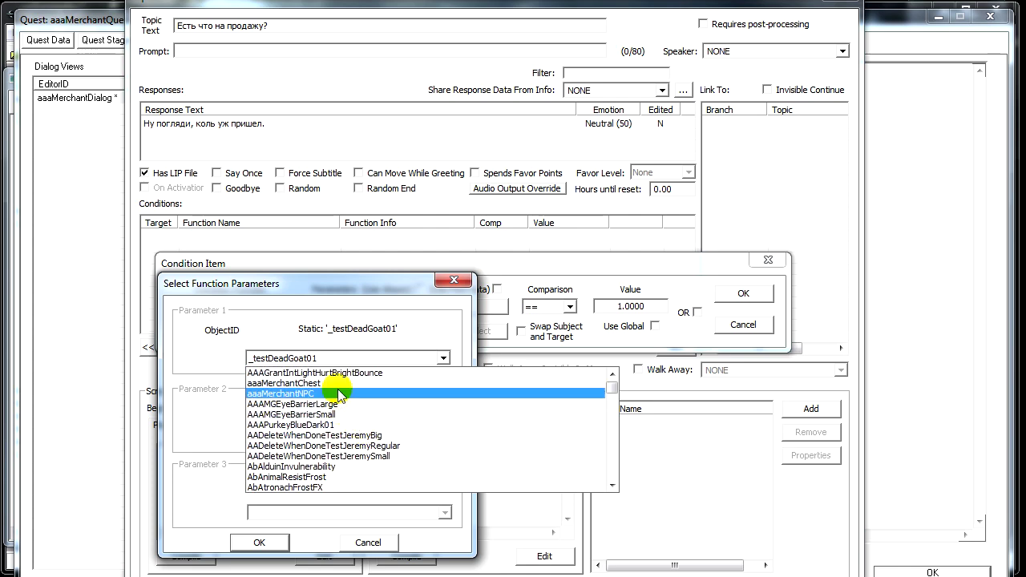
left_click(339, 393)
left_click(259, 542)
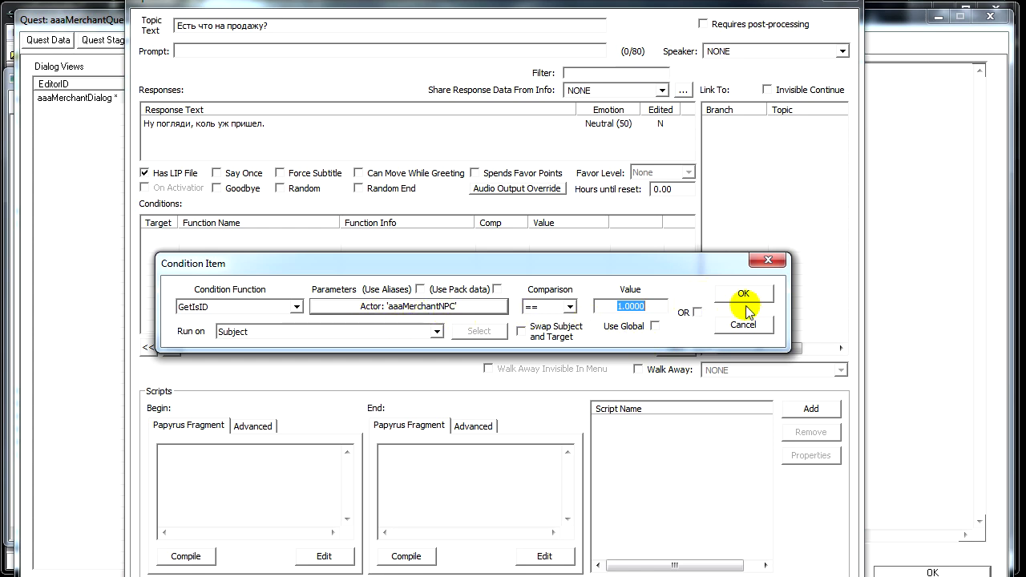
left_click(745, 299)
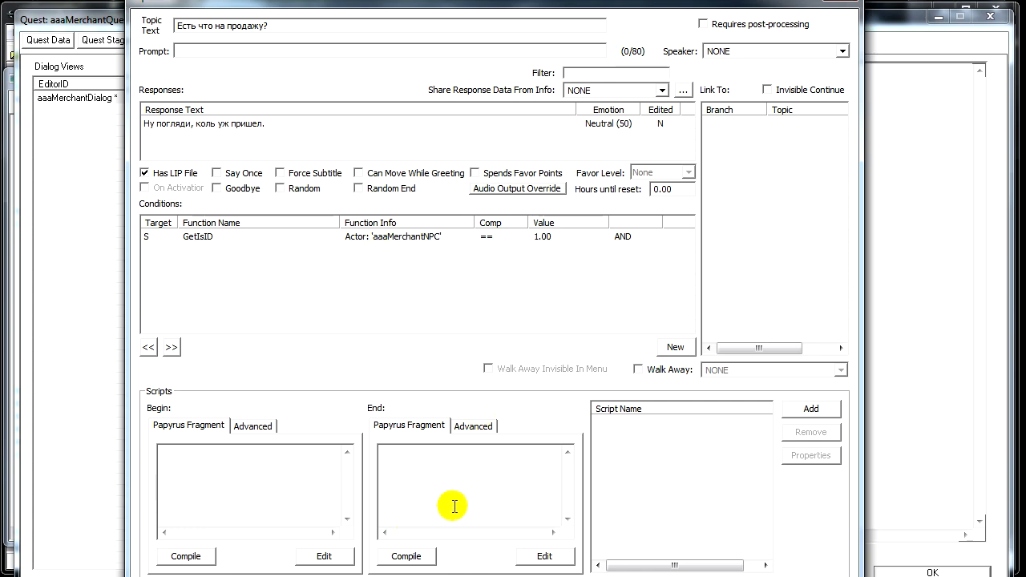
Step: Enter akSpeaker.ShowBarterMenu() as the topic info's End Papyrus fragment and compile it
left_click(525, 483)
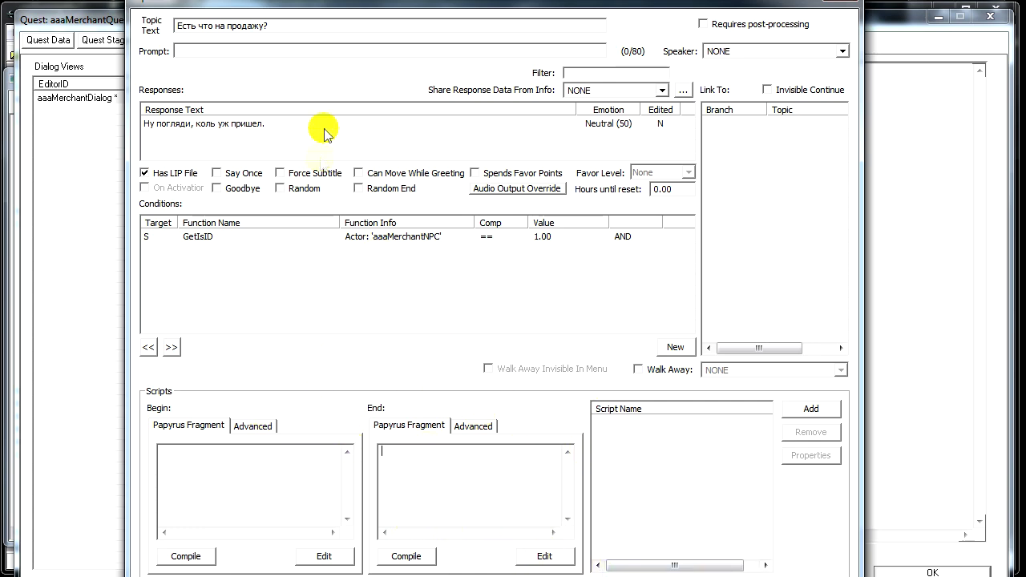
left_click(428, 497)
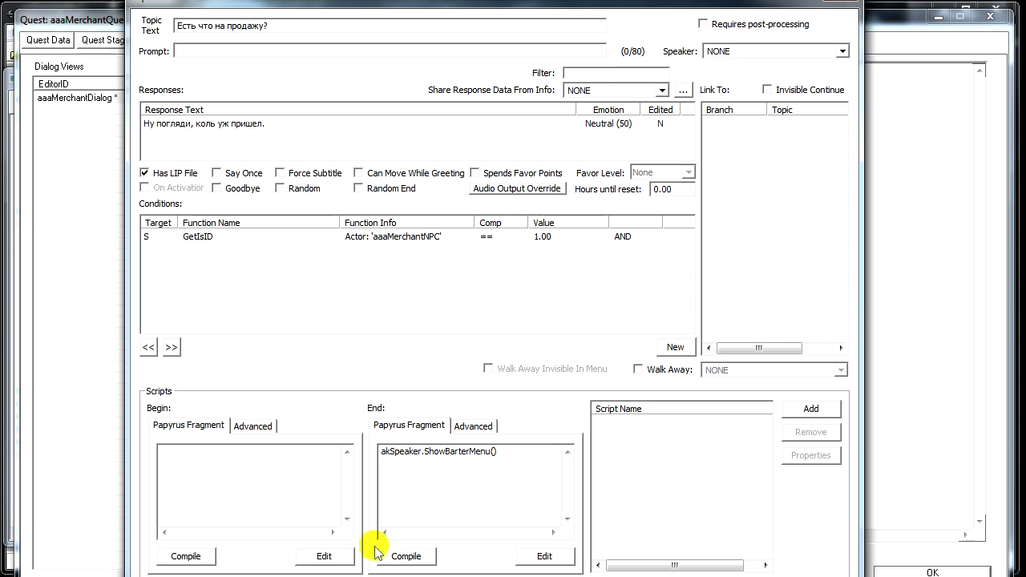
left_click(486, 514)
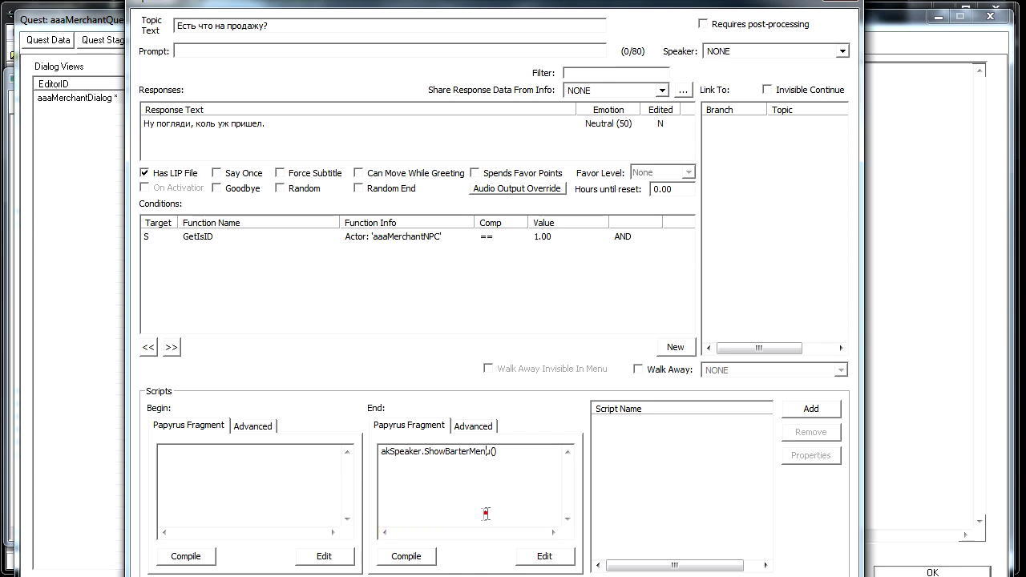
left_click(403, 557)
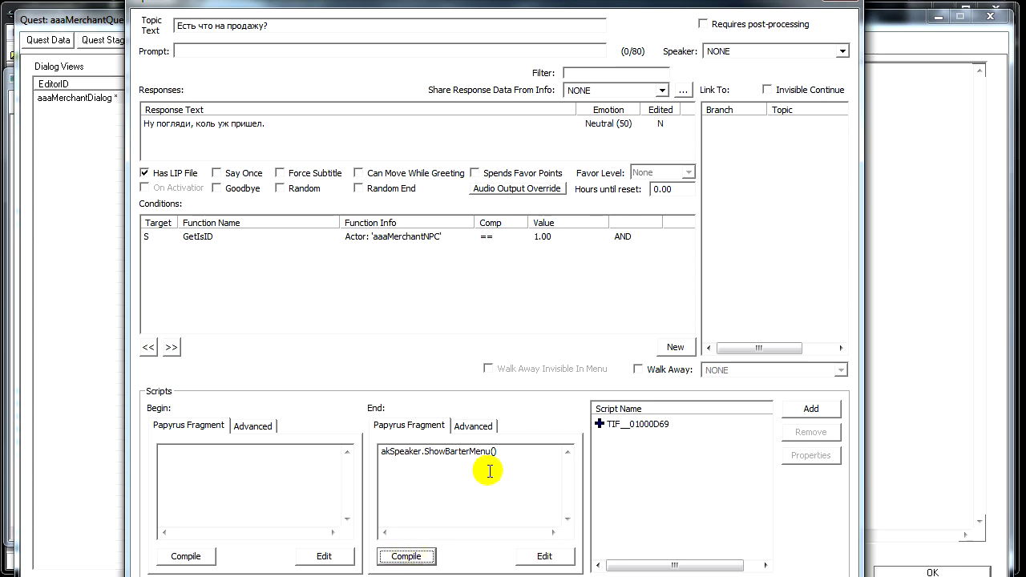
key("ctrl+a")
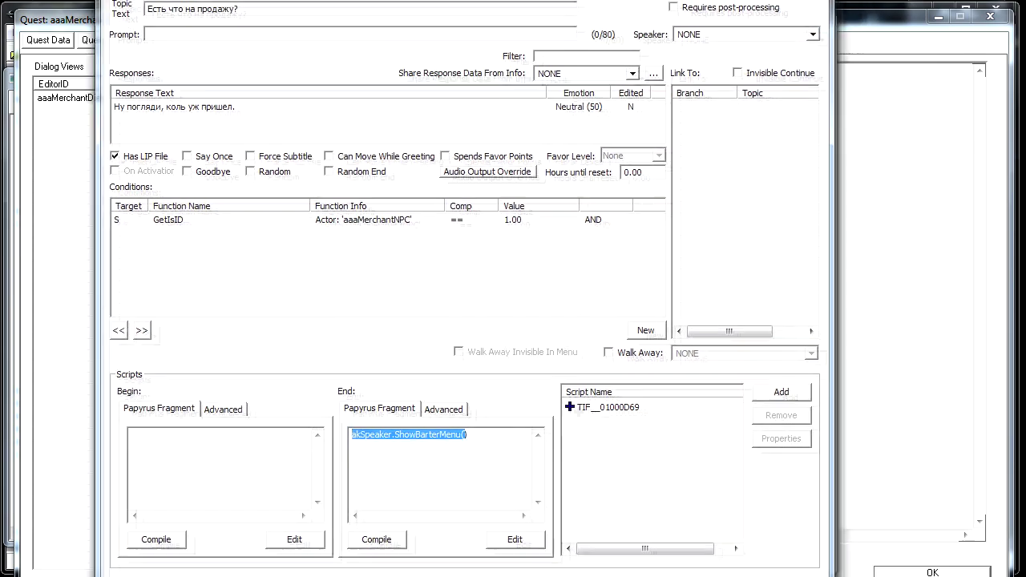
Step: Accept the topic info and the topic, and save the quest aaaMerchantQuest
left_click(711, 541)
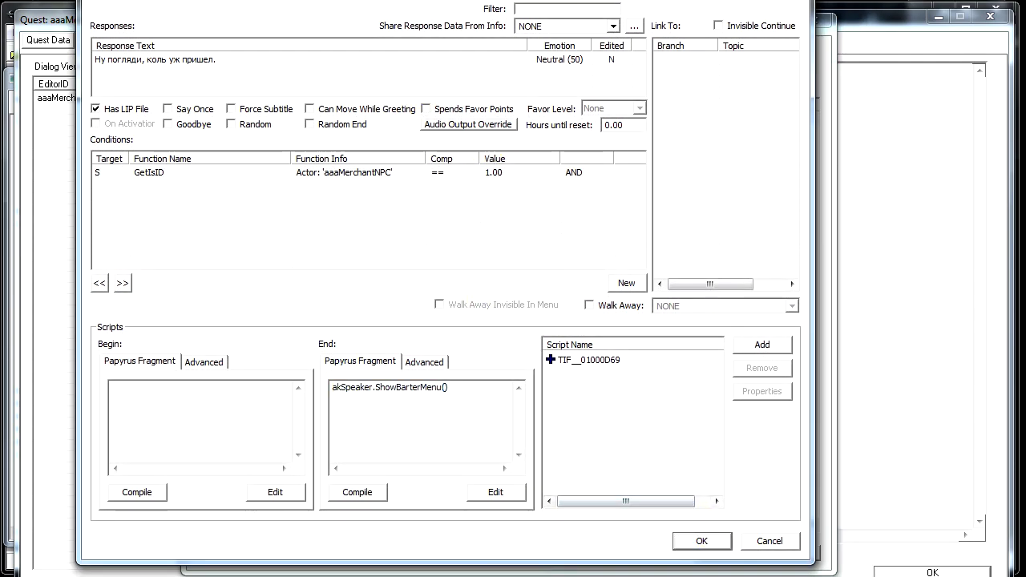
left_click(702, 542)
left_click(728, 552)
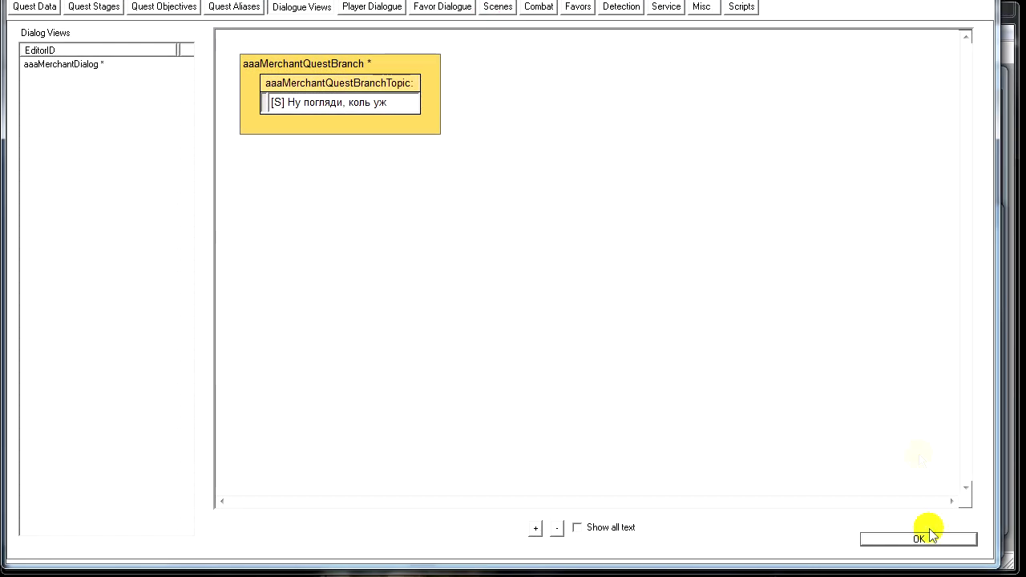
left_click(928, 537)
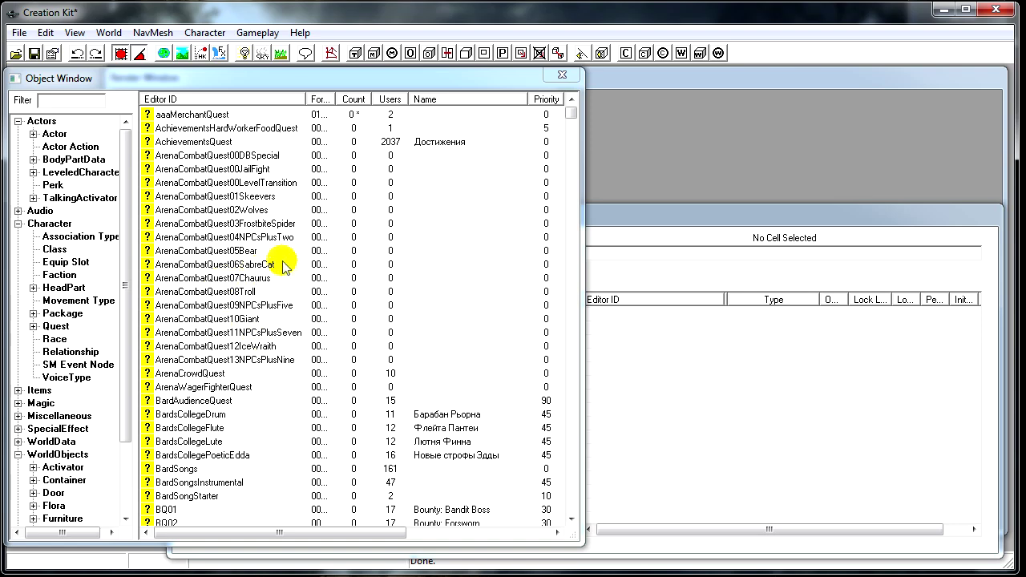
Step: Add the faction aaaMerchantFaction to the factions of the actor aaaMerchantNPC
left_click(59, 131)
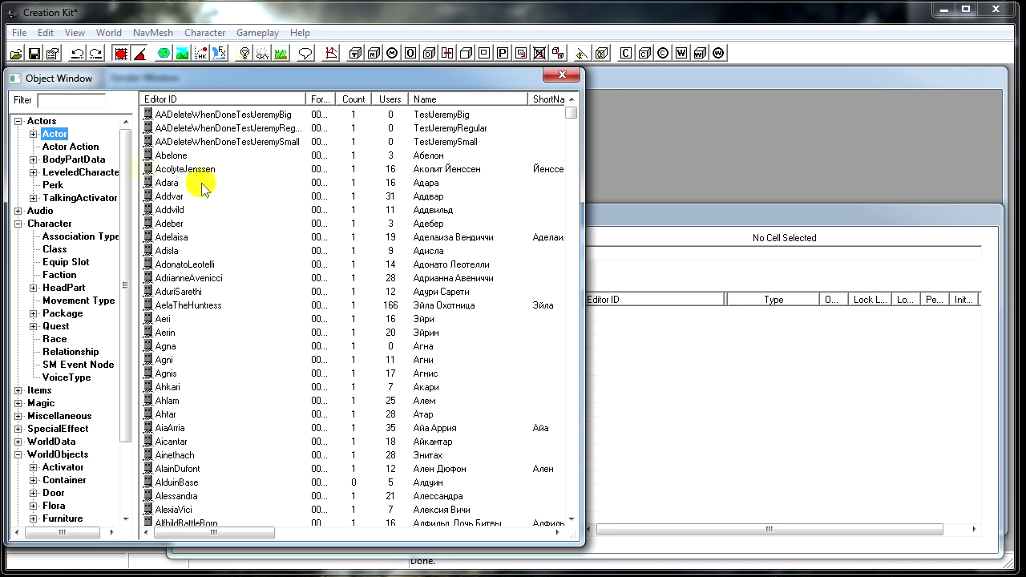
left_click(301, 195)
double_click(302, 196)
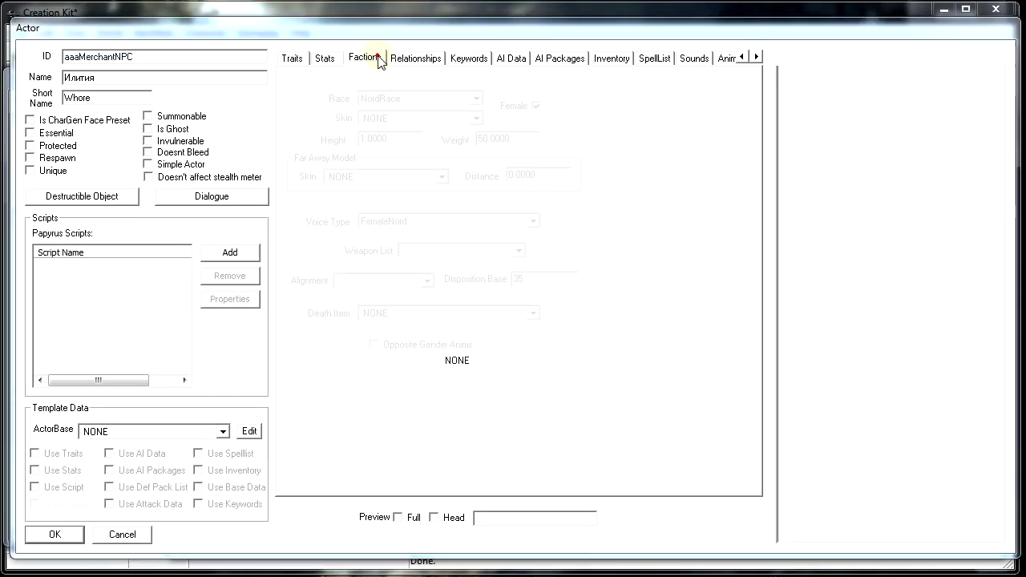
left_click(366, 57)
left_click_drag(271, 27, 492, 28)
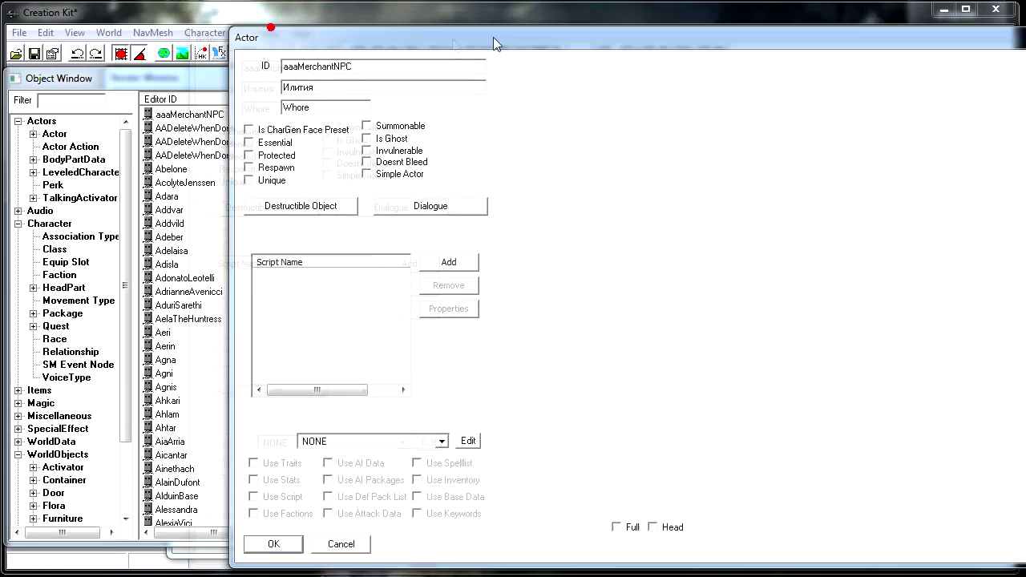
left_click(49, 276)
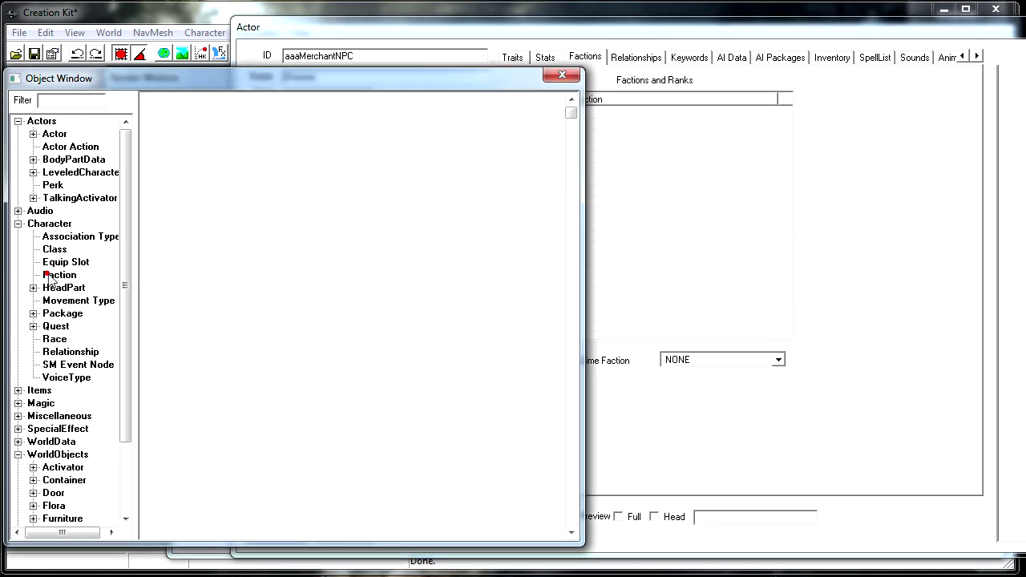
left_click_drag(203, 120, 656, 158)
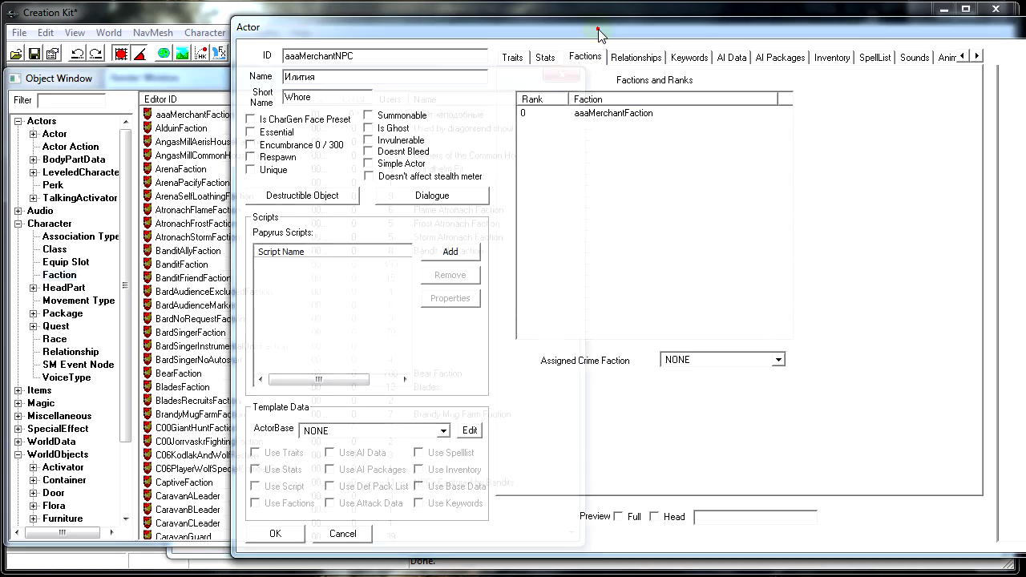
left_click_drag(600, 28, 372, 27)
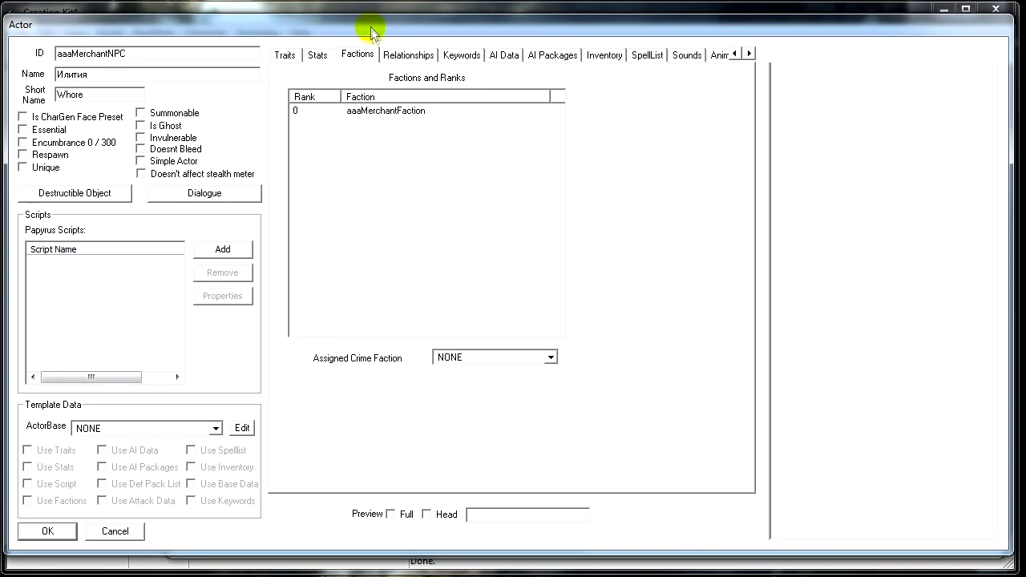
left_click(365, 116)
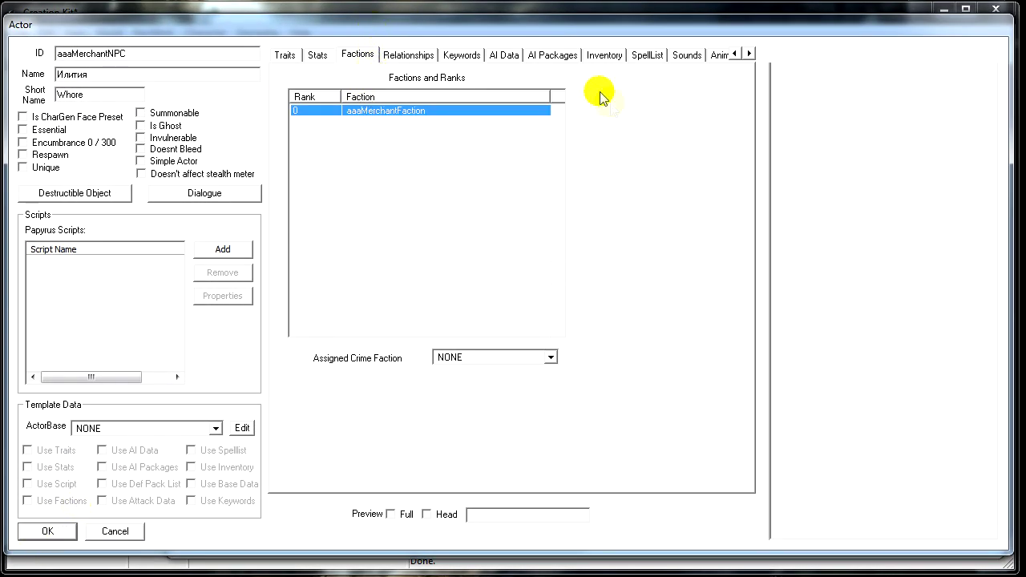
Step: Set the class of aaaMerchantNPC to VendorBlacksmith and accept the actor changes
left_click(321, 60)
left_click(503, 359)
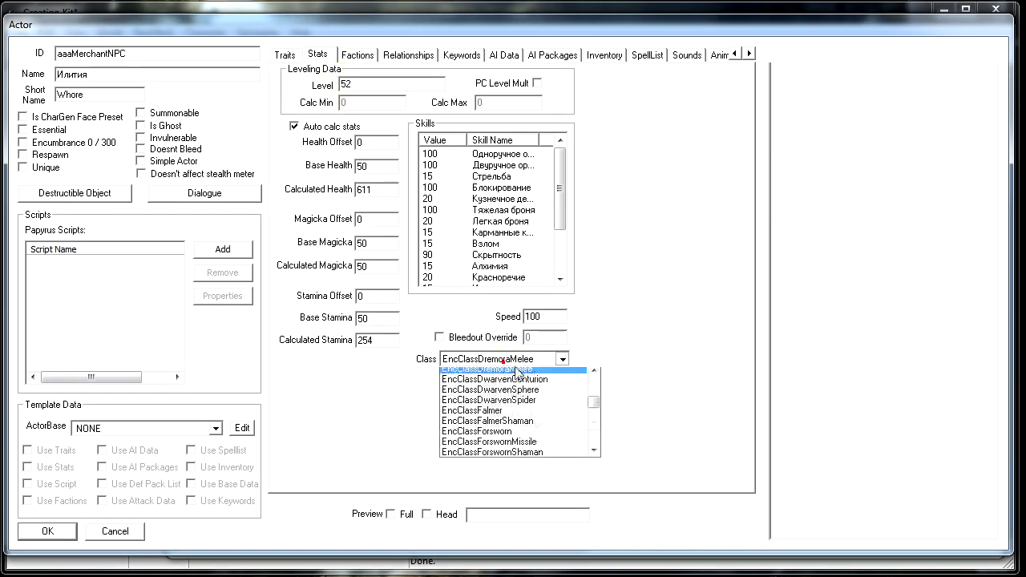
left_click_drag(591, 397, 595, 442)
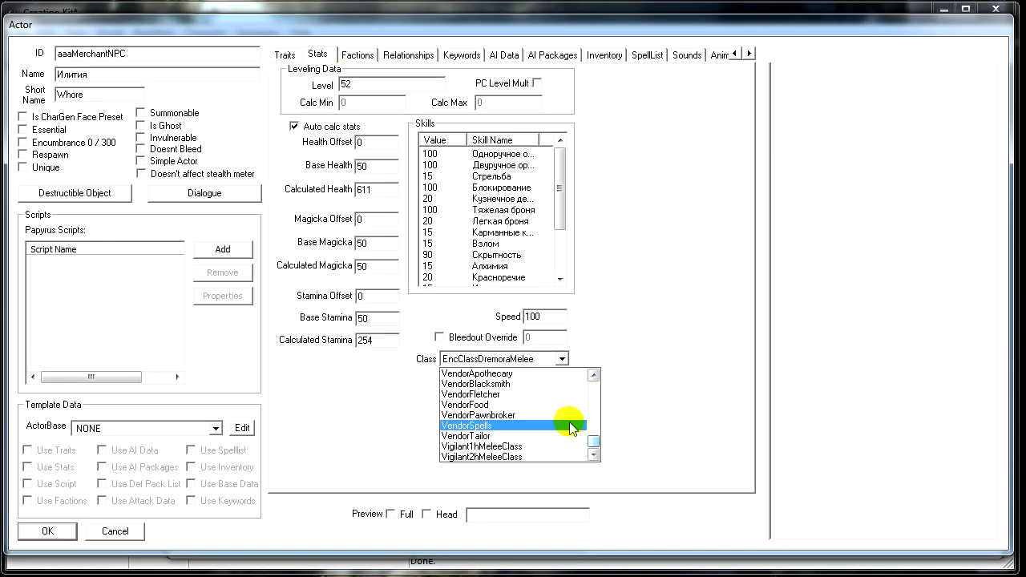
scroll(571, 427, "up", 1)
left_click(530, 419)
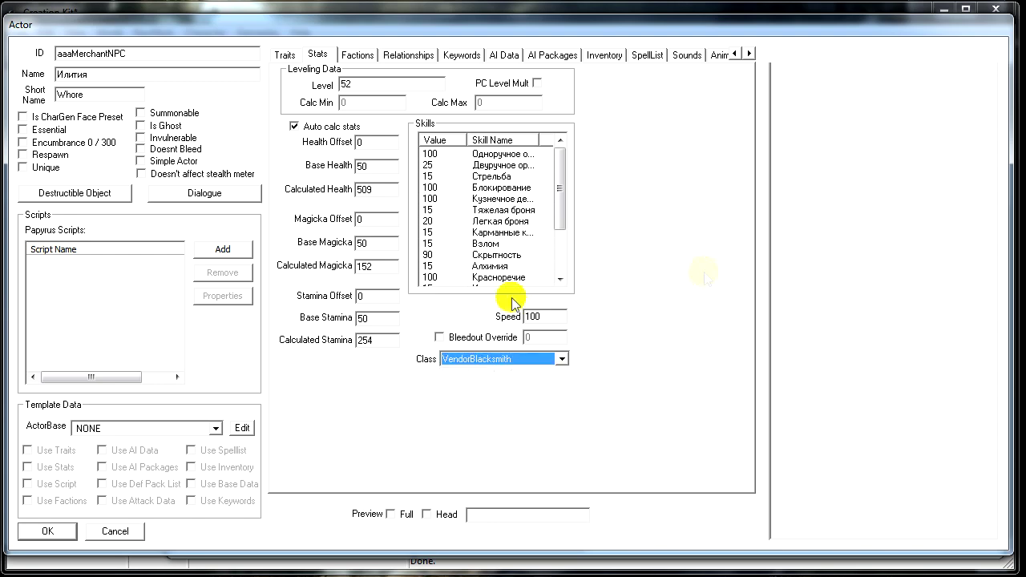
left_click(50, 532)
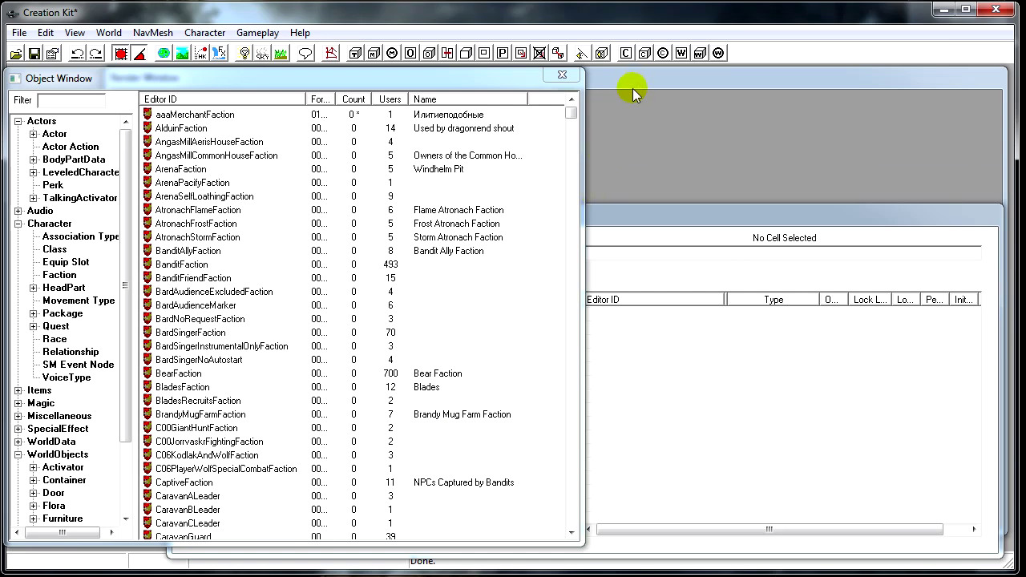
Step: Load the WhiterunOrigin cell of the WhiterunWorld world space and bring up its AMBWaterDrain01LP sound marker in the render view
left_click(602, 217)
left_click(559, 244)
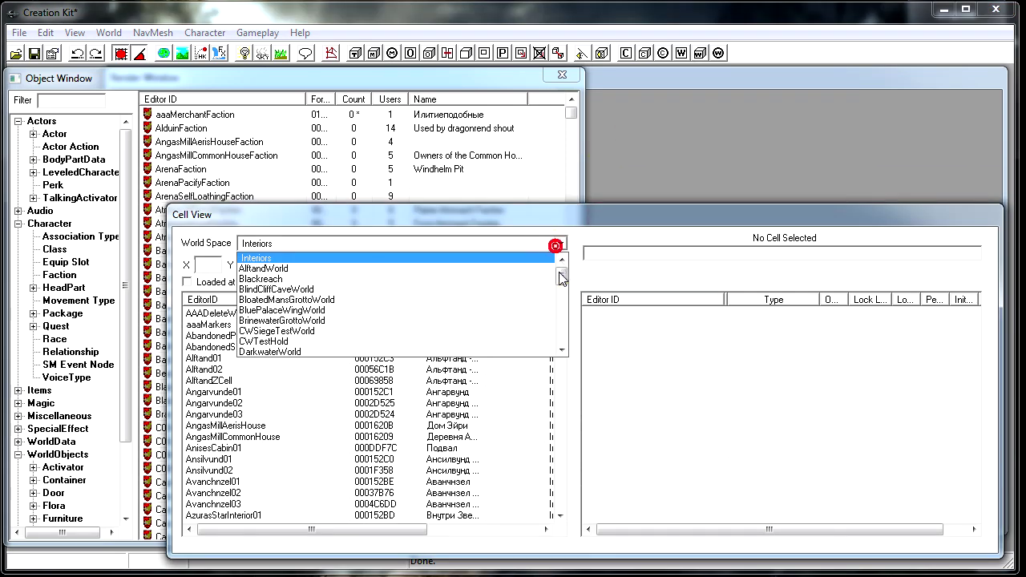
left_click_drag(561, 277, 564, 243)
scroll(561, 245, "down", 10)
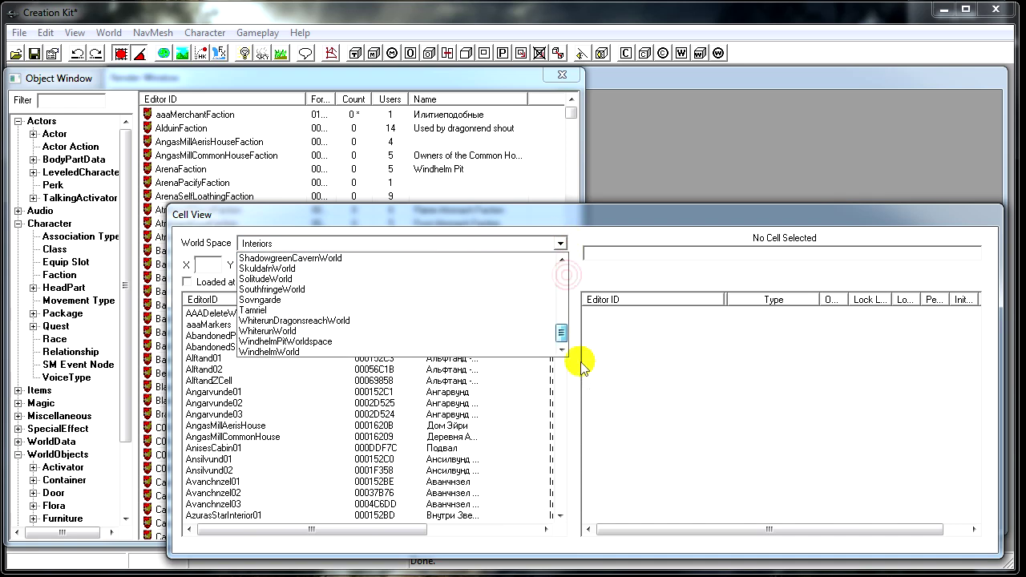
left_click(393, 331)
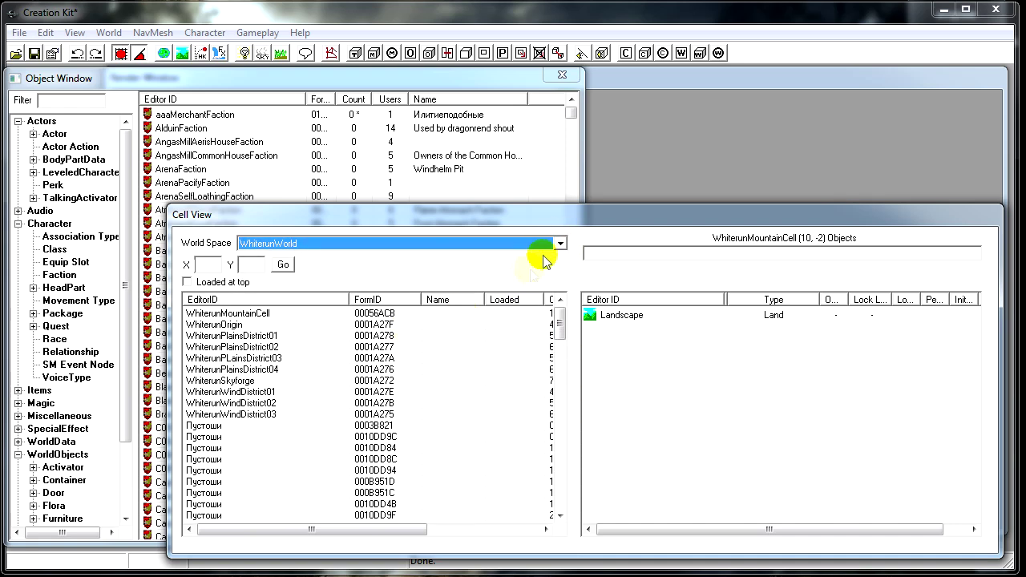
left_click(562, 244)
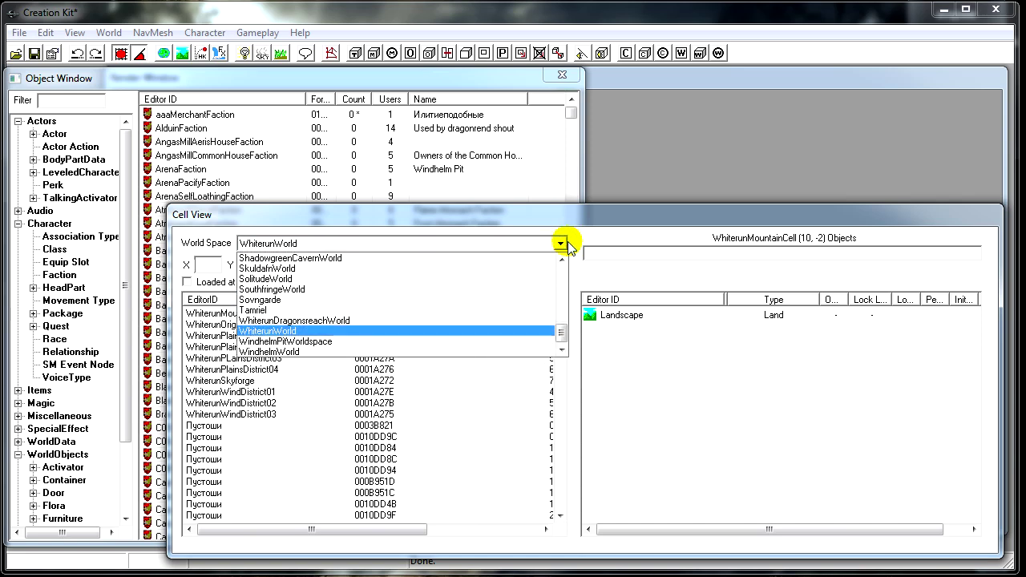
left_click(561, 243)
left_click(245, 327)
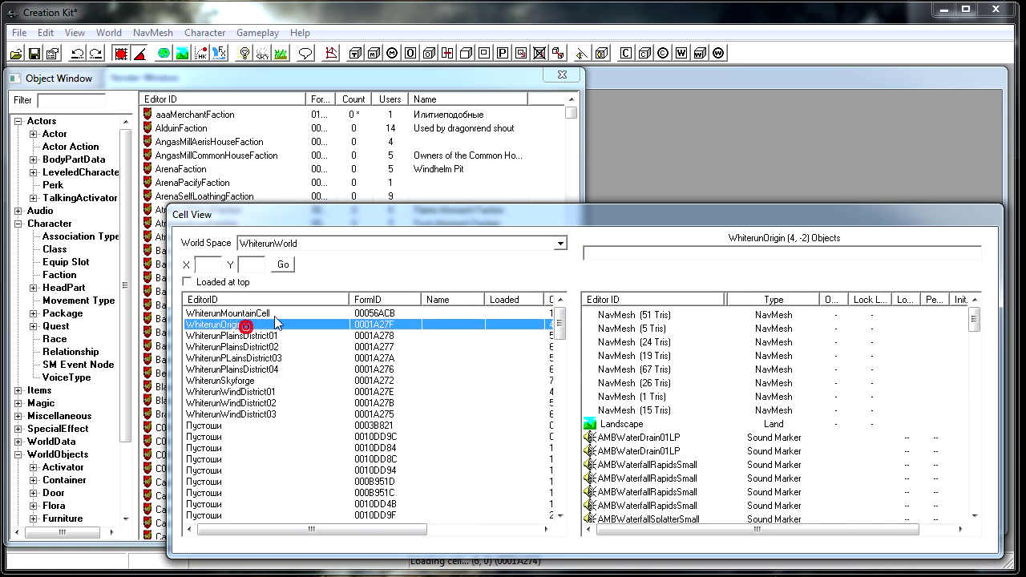
double_click(672, 437)
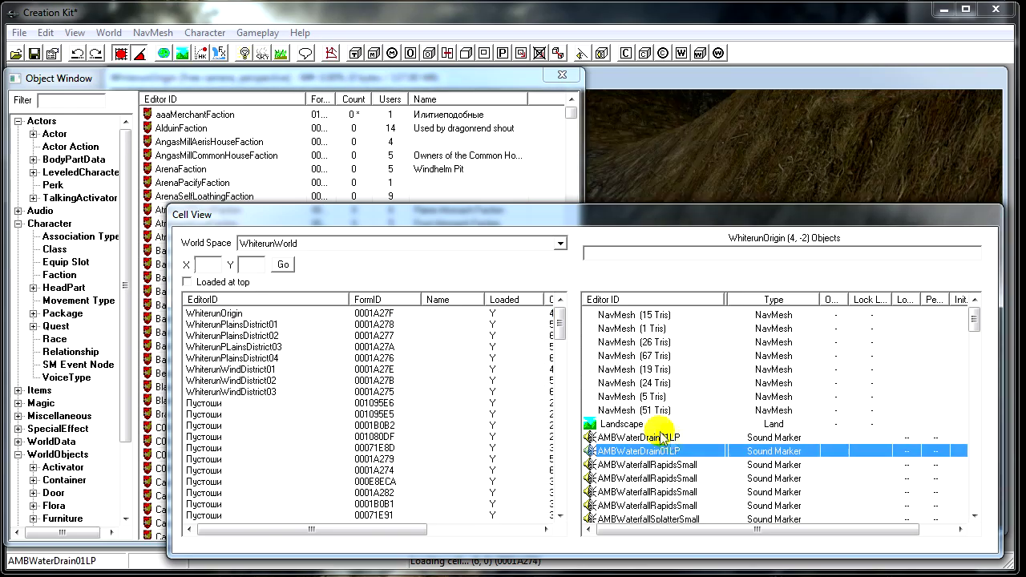
Step: Turn off the display of markers in the render view of Whiterun's Wind District
scroll(672, 189, "up", 10)
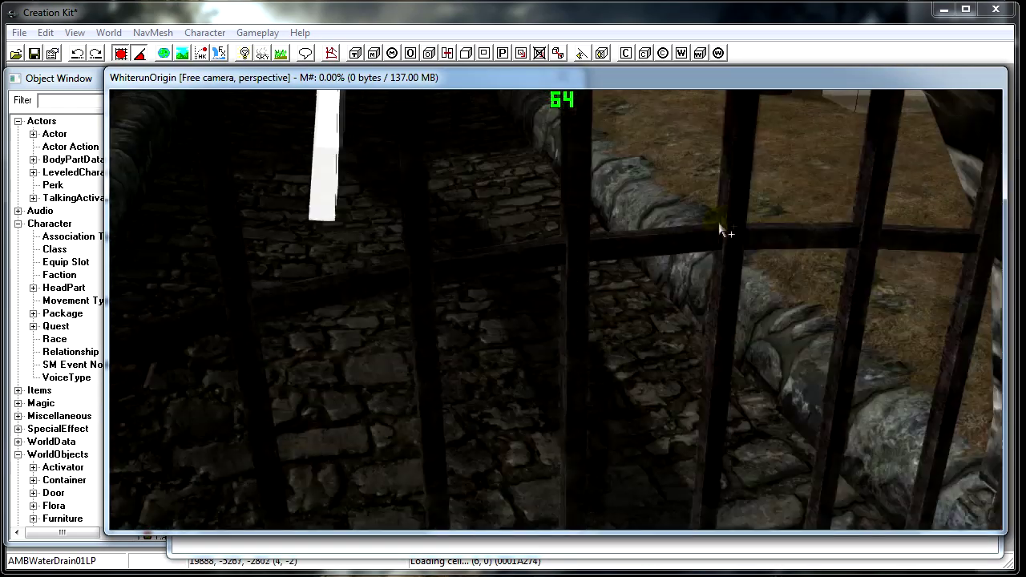
scroll(737, 234, "down", 10)
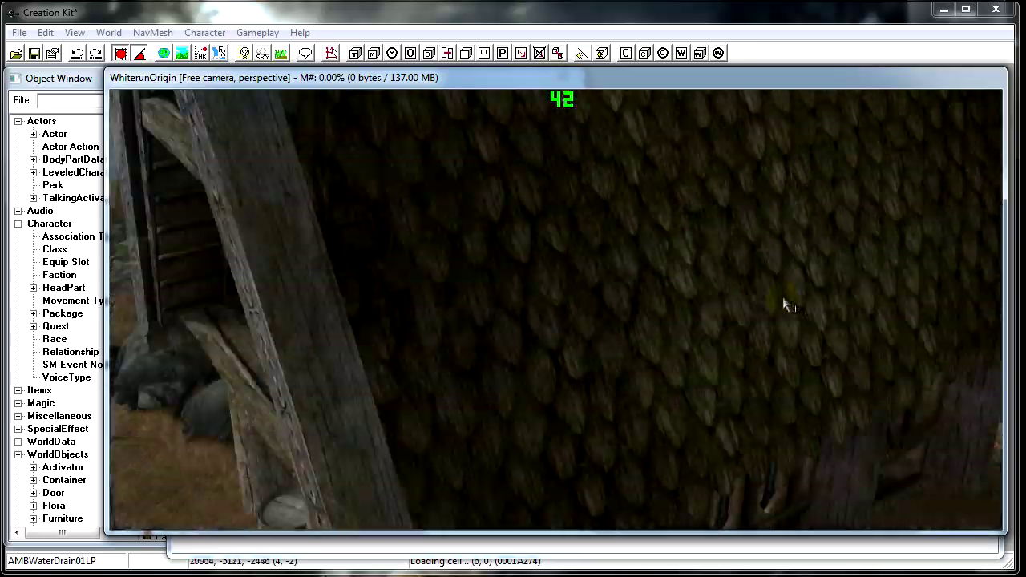
scroll(818, 394, "down", 10)
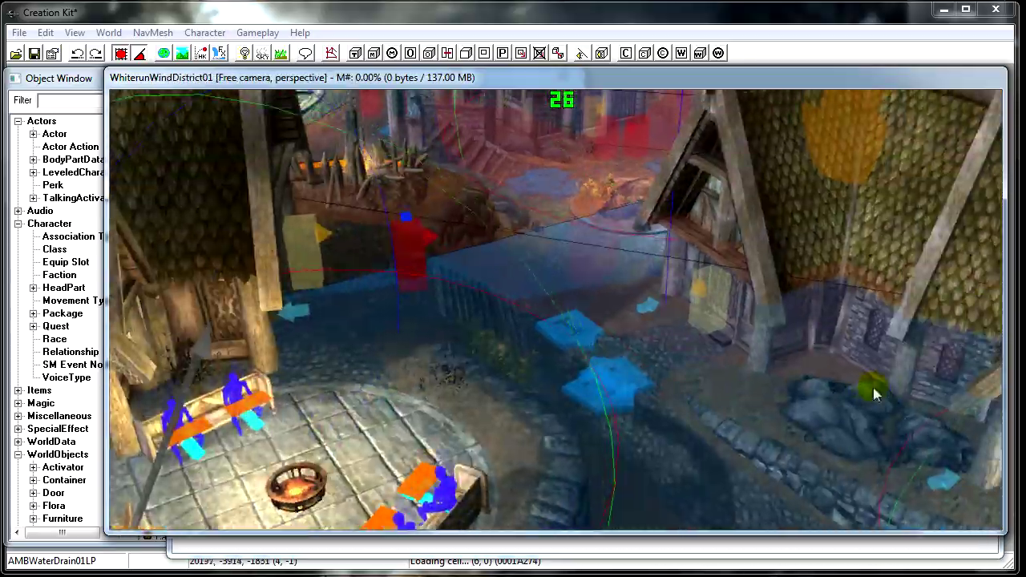
scroll(699, 362, "down", 10)
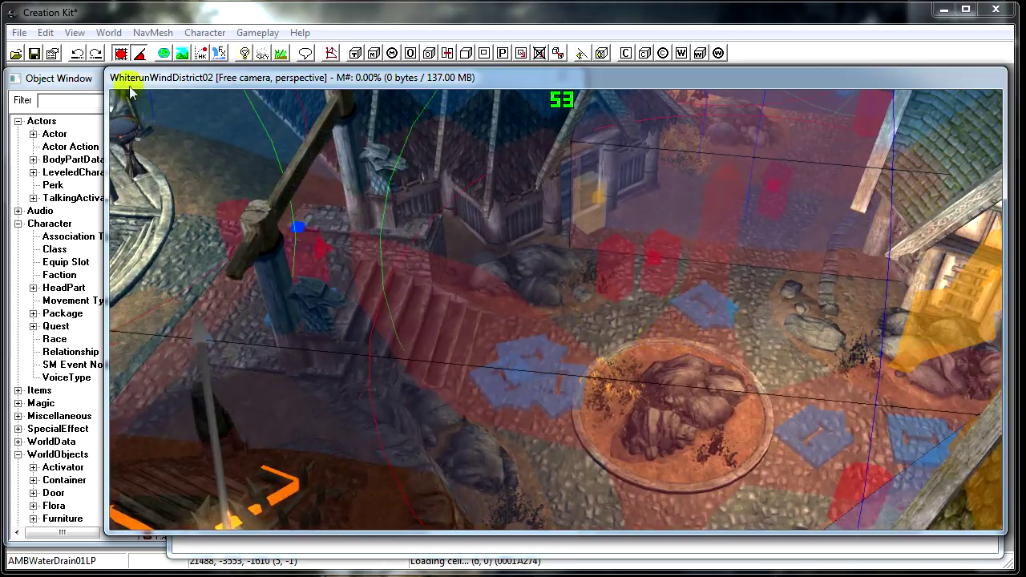
left_click(75, 32)
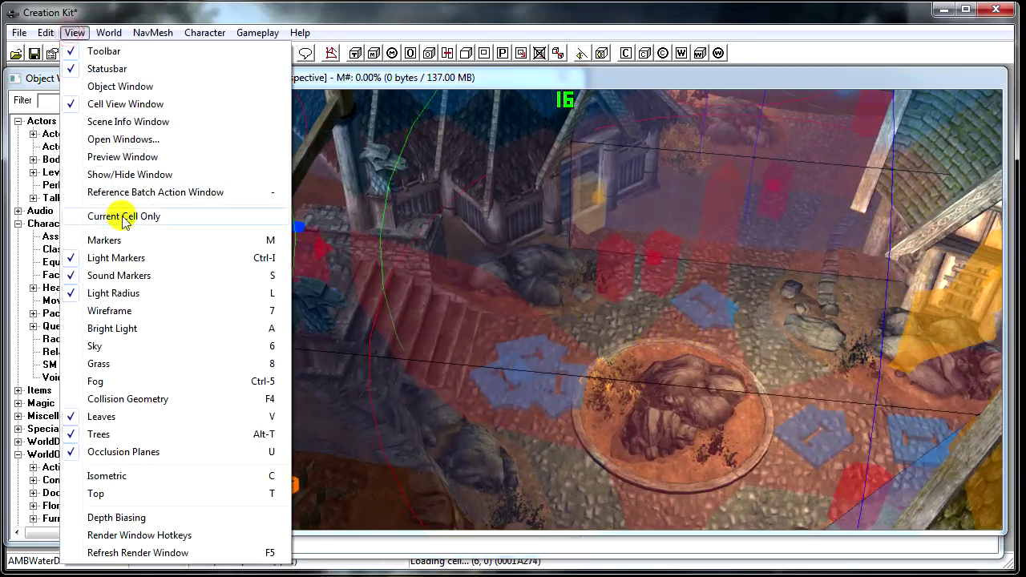
left_click(122, 238)
Step: Place the actor aaaMerchantNPC by the rocks beside the boarded-up house in WhiterunWindDistrict02, accepting the texture warnings
middle_click_drag(970, 477, 922, 432)
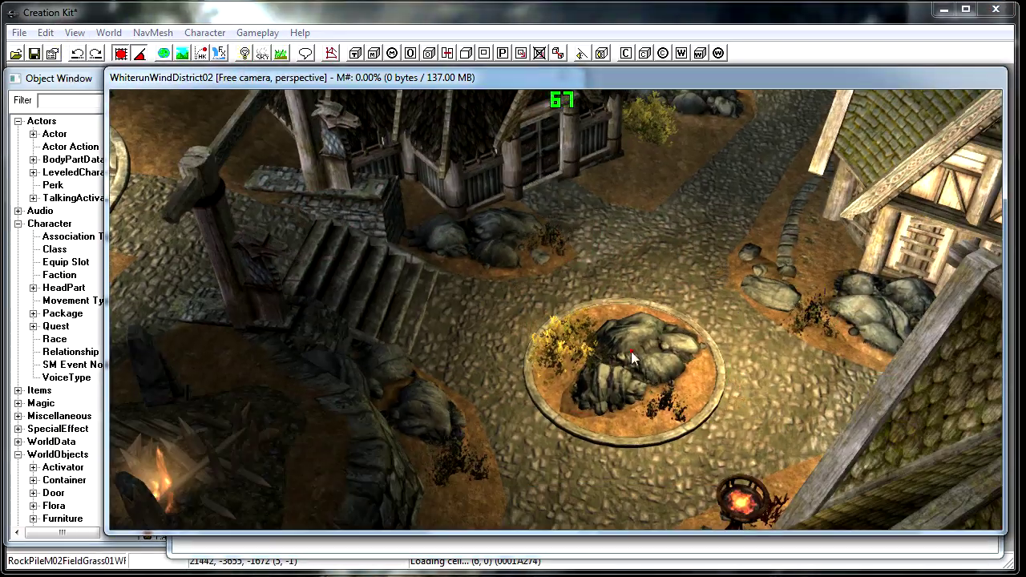
middle_click_drag(632, 359, 613, 257, "shift")
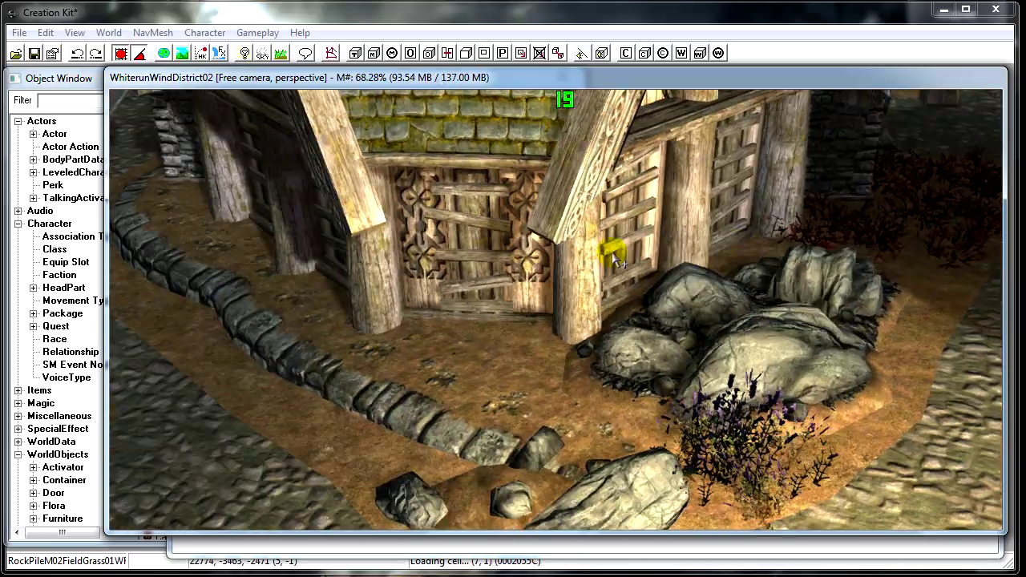
left_click(78, 204)
left_click(57, 134)
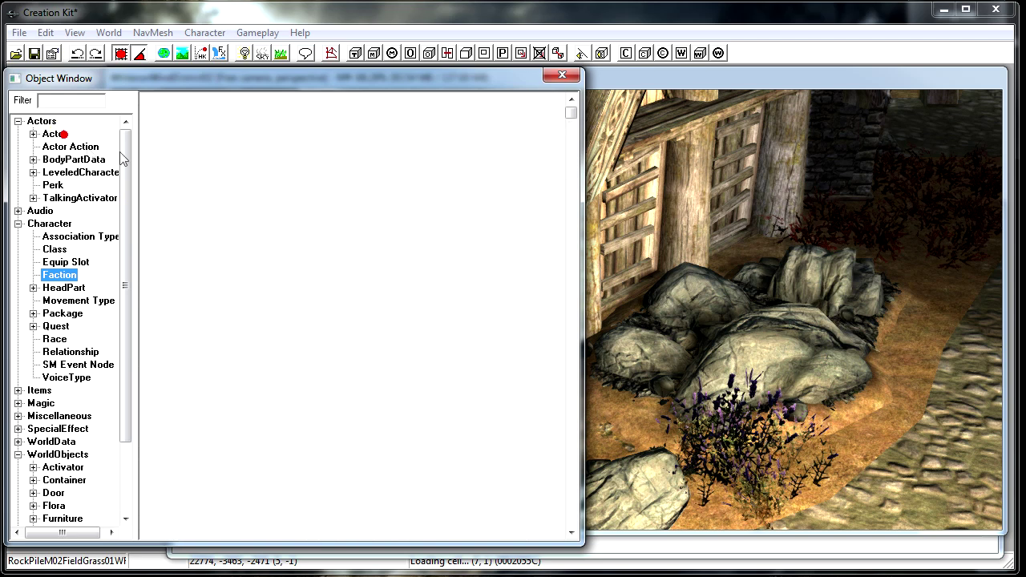
left_click(418, 114)
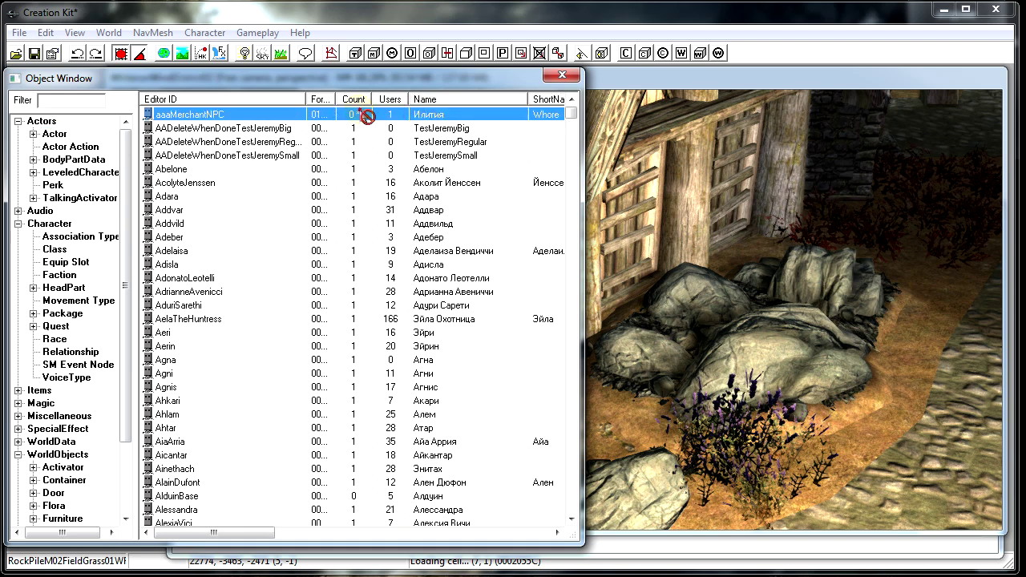
left_click_drag(360, 112, 702, 343)
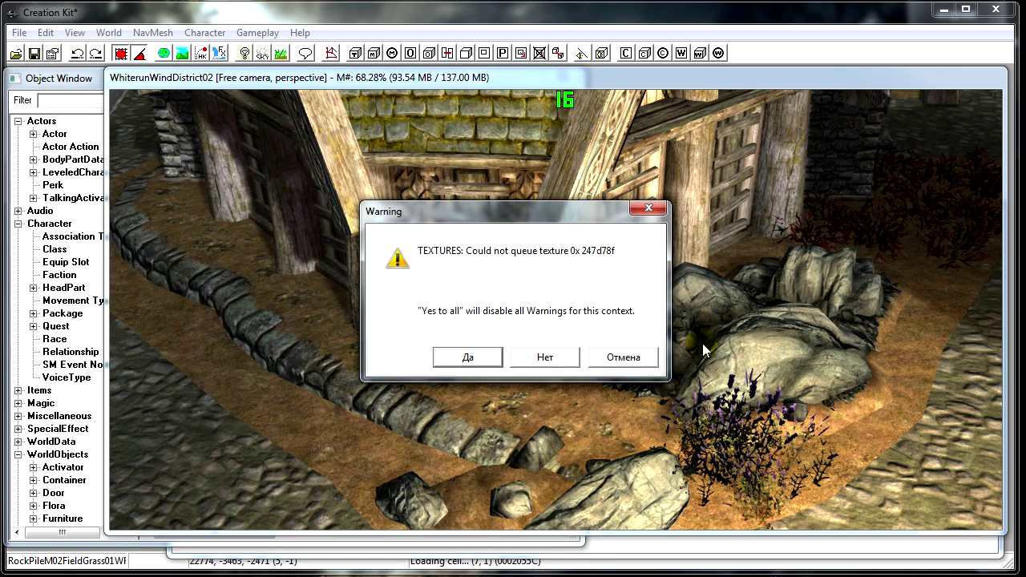
left_click(473, 358)
left_click(473, 359)
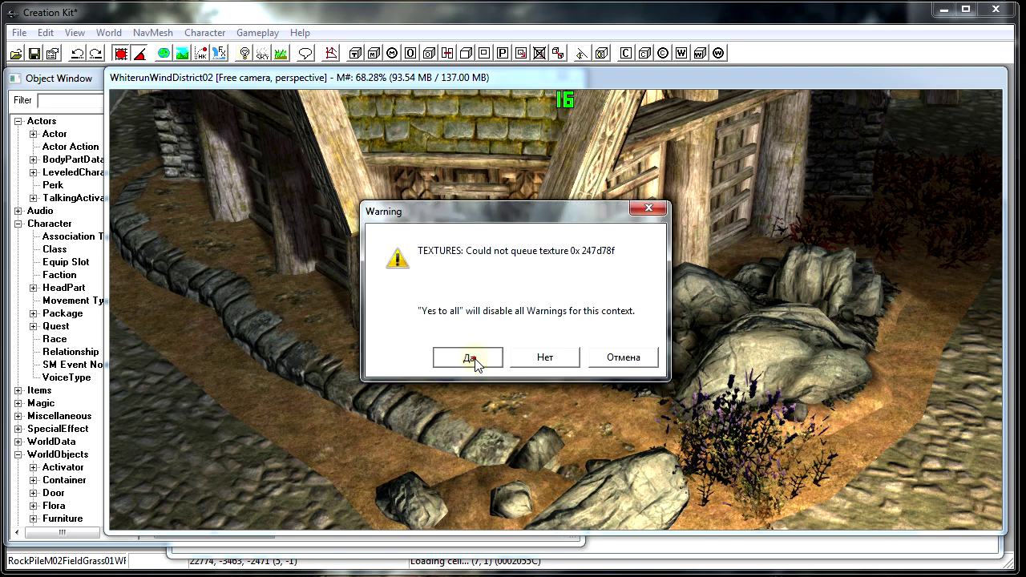
left_click(474, 359)
left_click(473, 358)
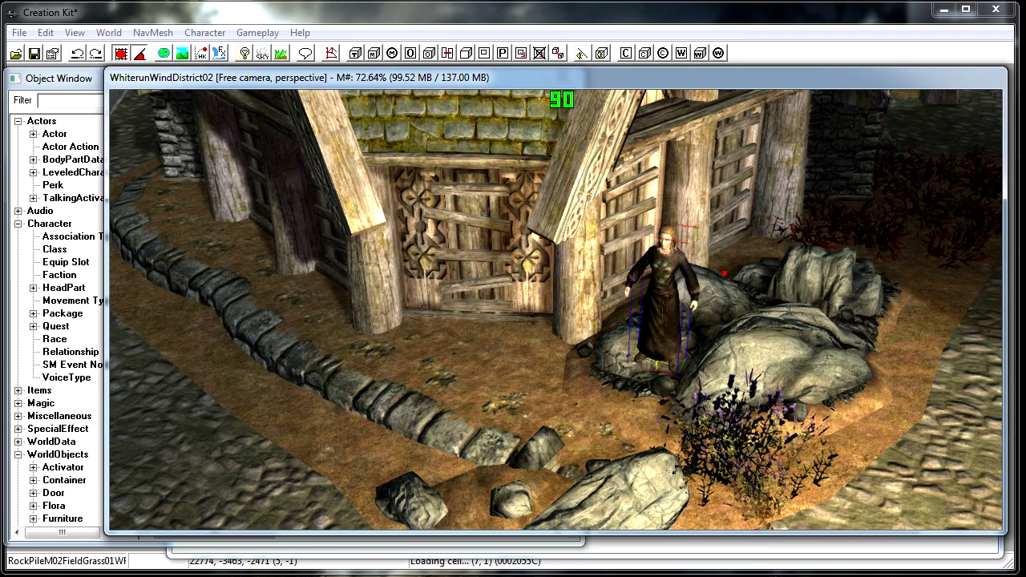
Step: Move the placed merchant NPC away from the rocks to the open ground in front of the house's boarded-up doorway
left_click_drag(651, 285, 632, 305)
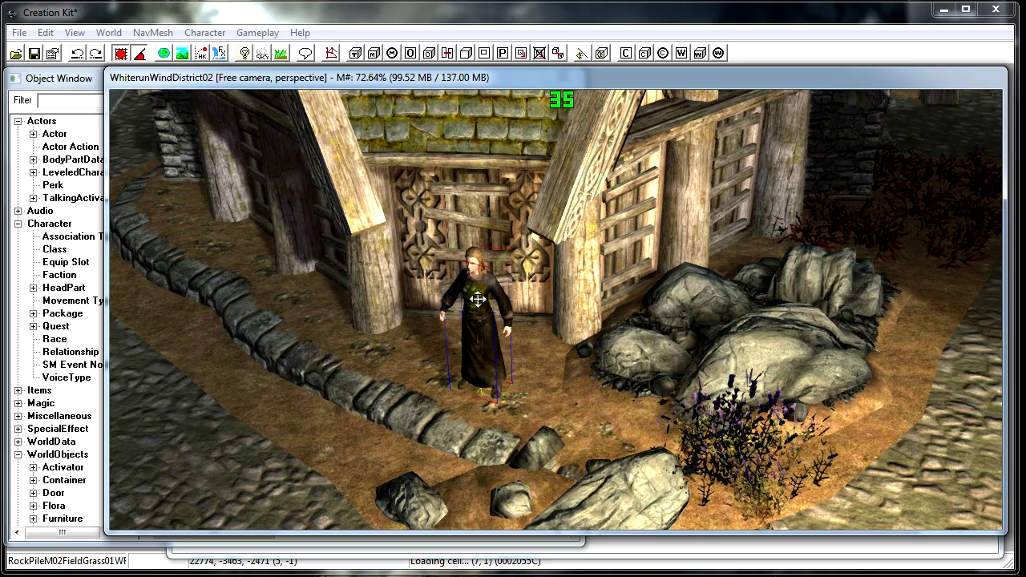
middle_click_drag(477, 299, 488, 259, "shift")
right_click_drag(490, 318, 491, 314)
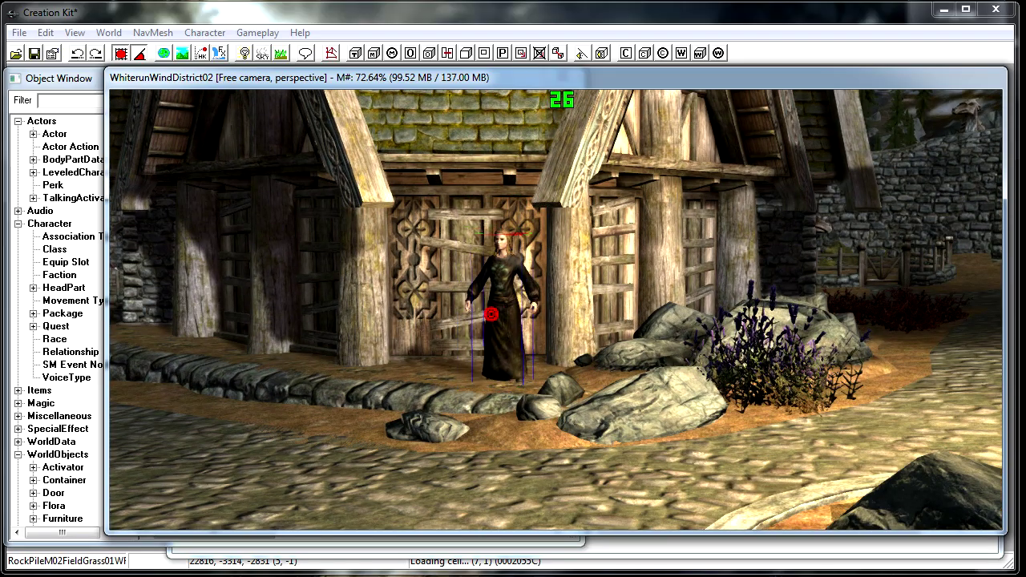
middle_click_drag(492, 308, 497, 314, "shift")
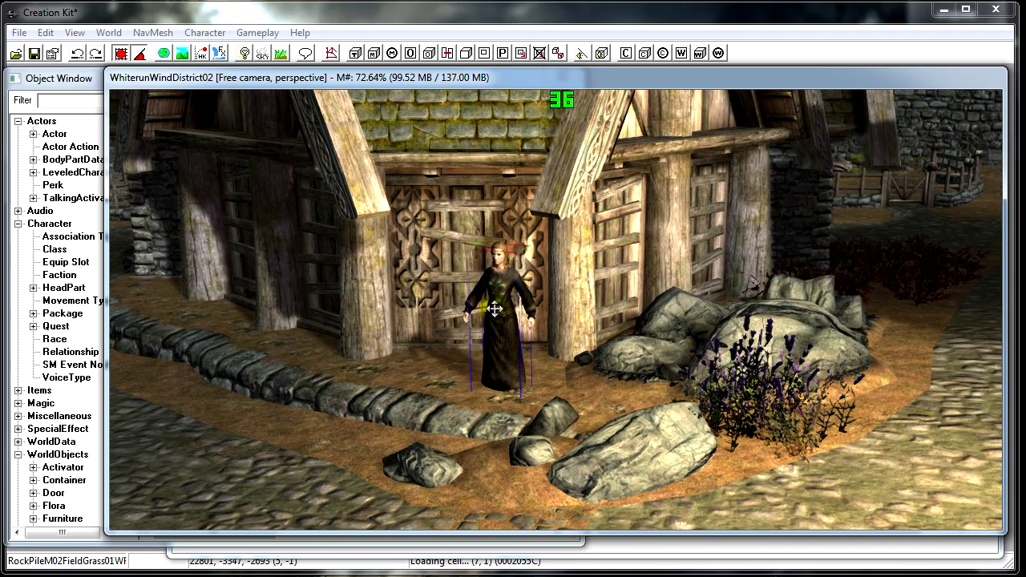
left_click(476, 247)
middle_click_drag(476, 247, 428, 230, "shift")
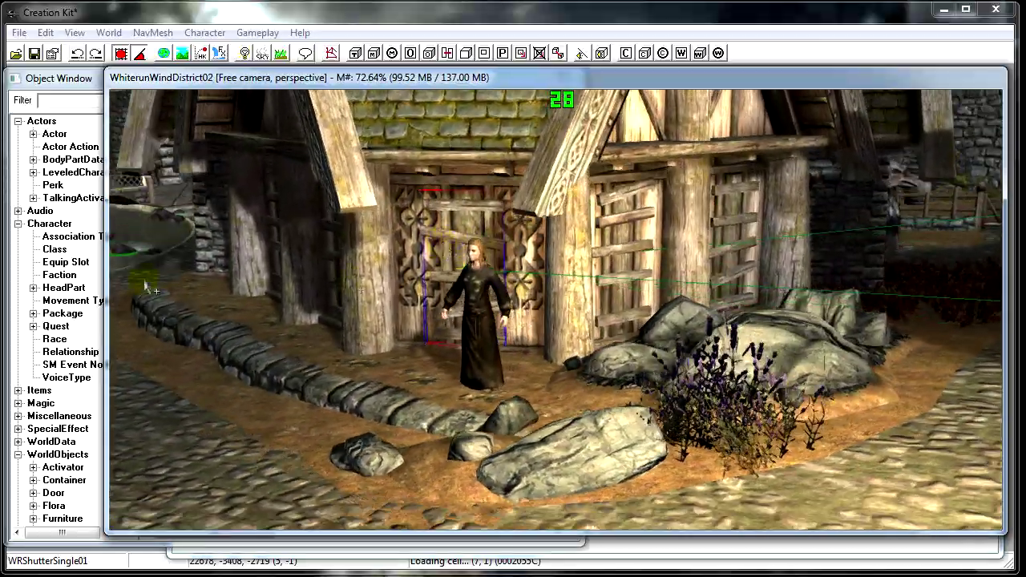
Step: Place the aaaMerchantChest container on the ground between the merchant NPC and the rocks in front of the boarded-up house
left_click(80, 287)
scroll(64, 345, "down", 3)
left_click(82, 390)
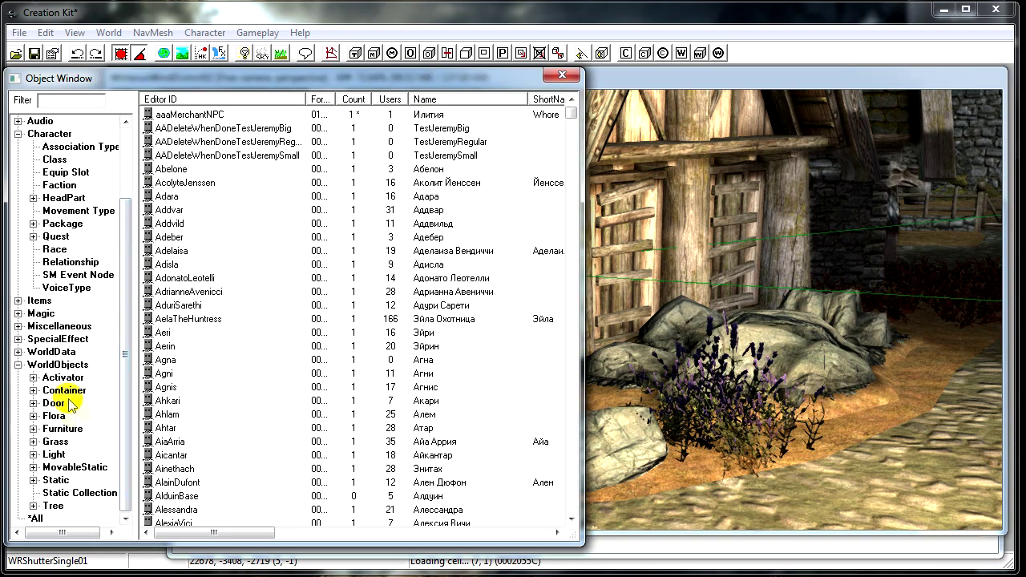
left_click(319, 141)
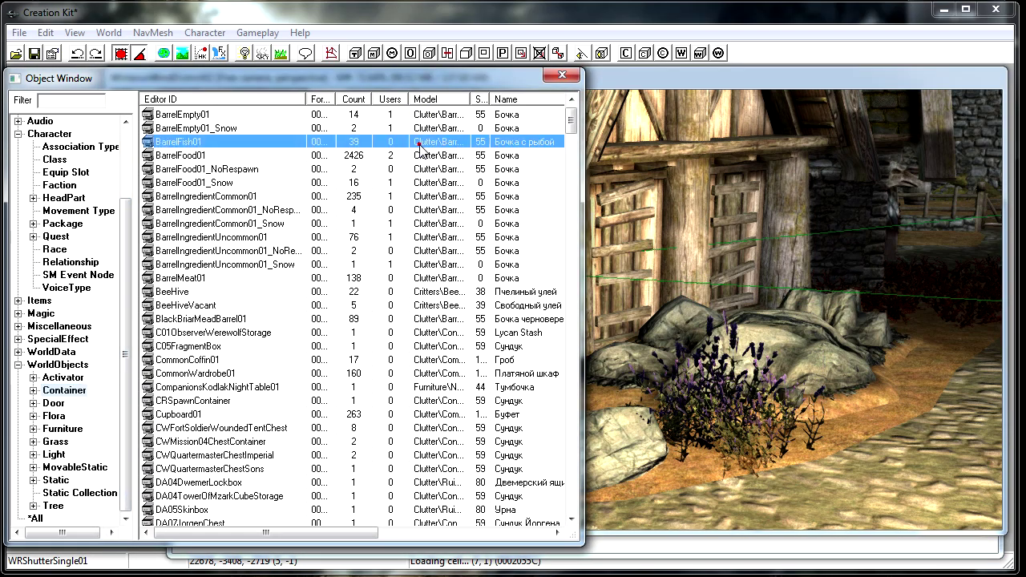
left_click(317, 116)
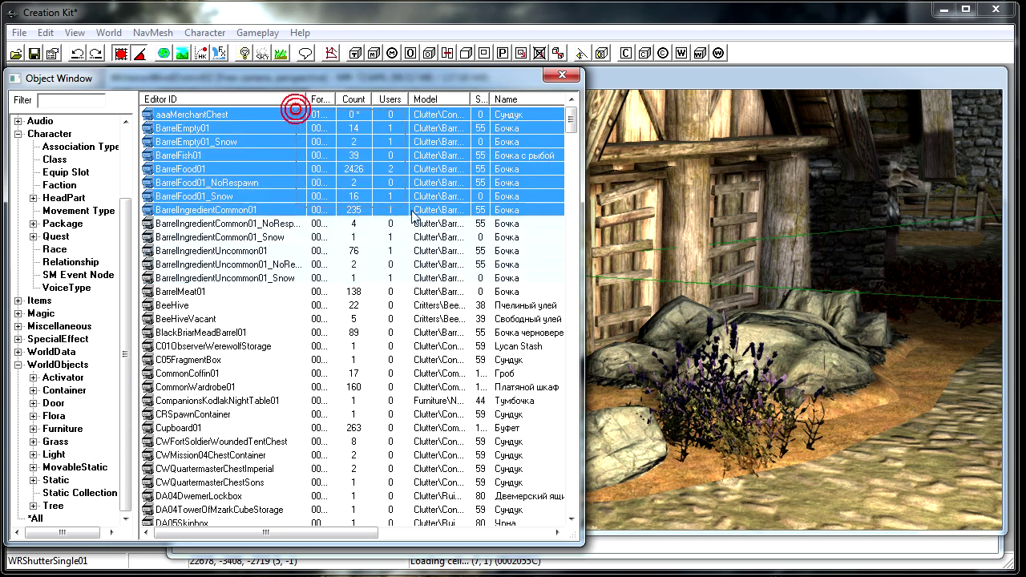
left_click(231, 168)
left_click_drag(211, 115, 574, 338)
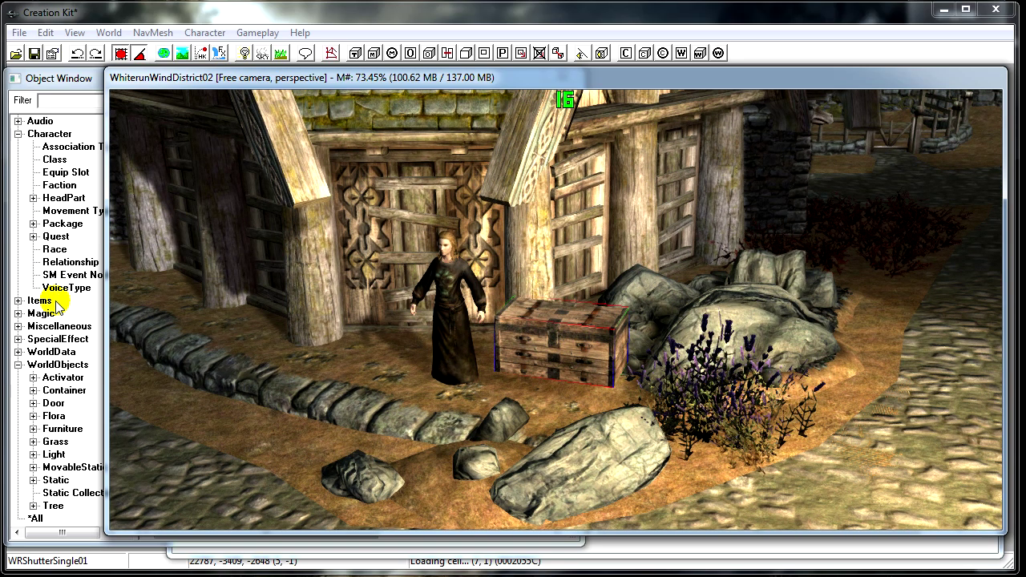
Step: Open the vendor location of the faction aaaMerchantFaction for editing
left_click(72, 186)
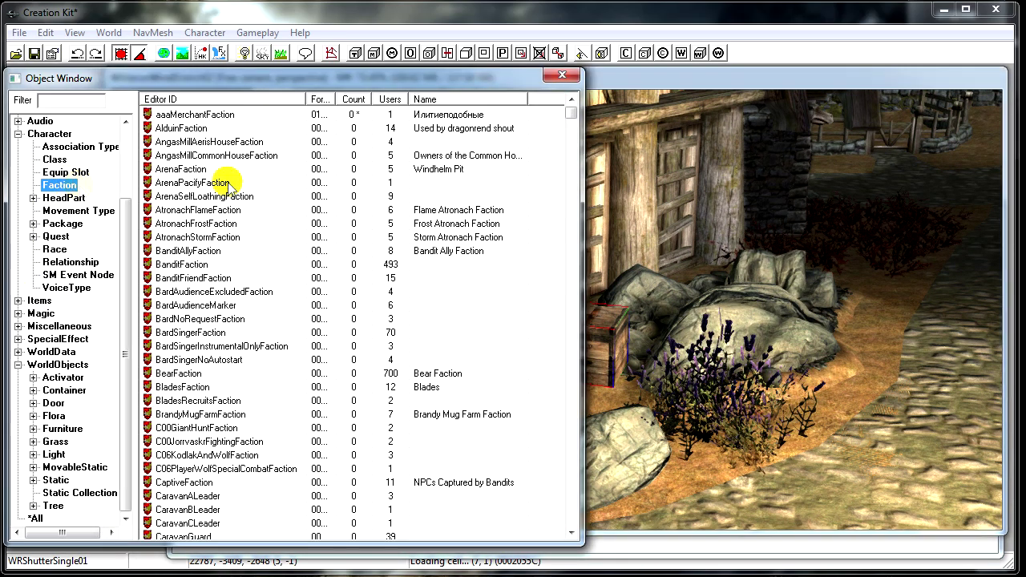
double_click(418, 117)
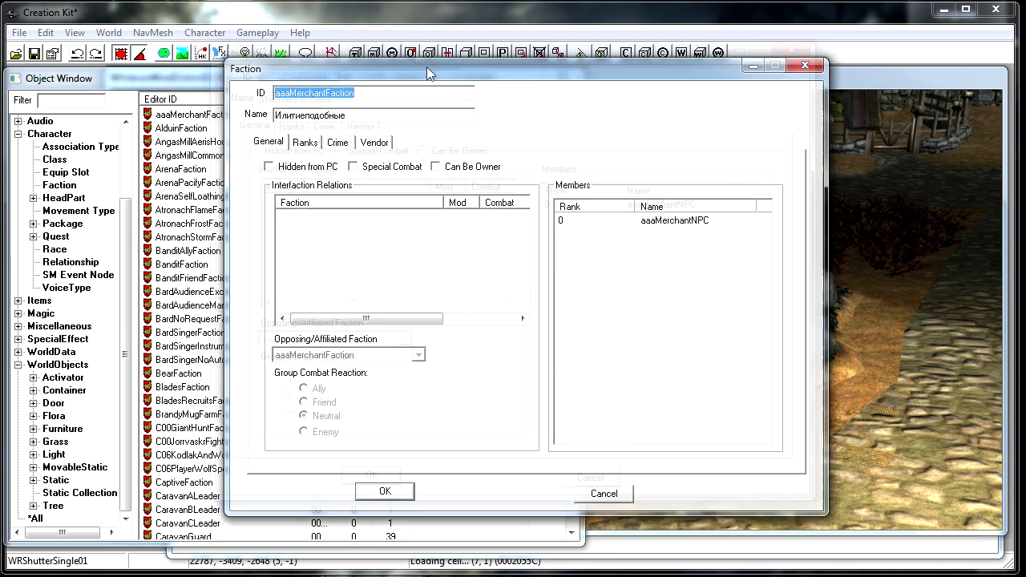
left_click(384, 153)
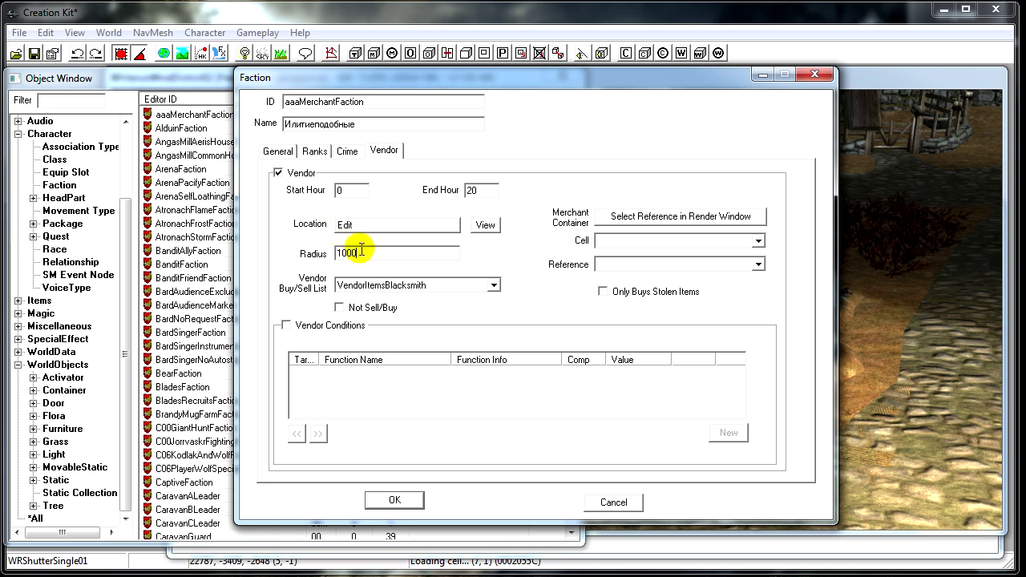
left_click(409, 230)
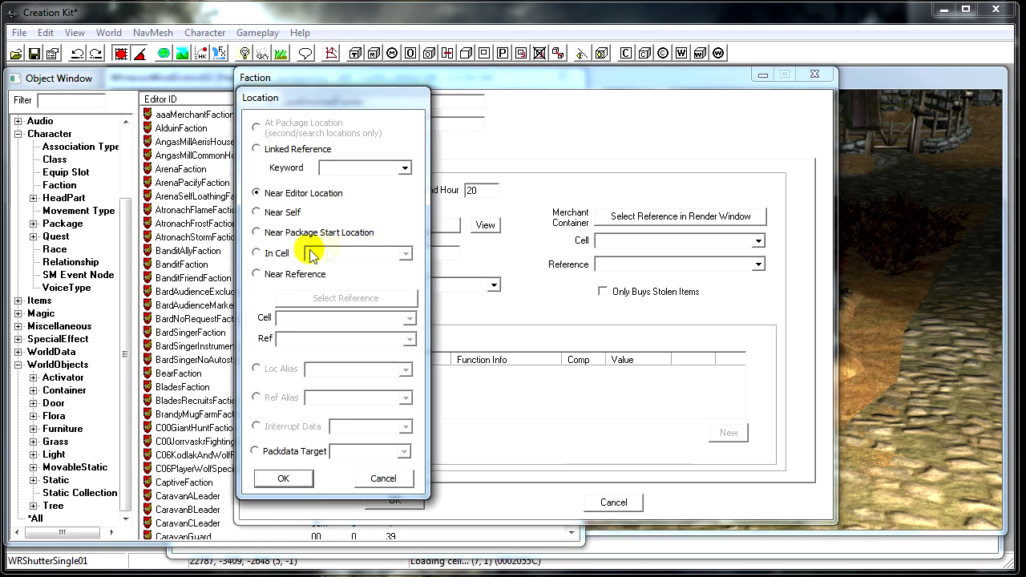